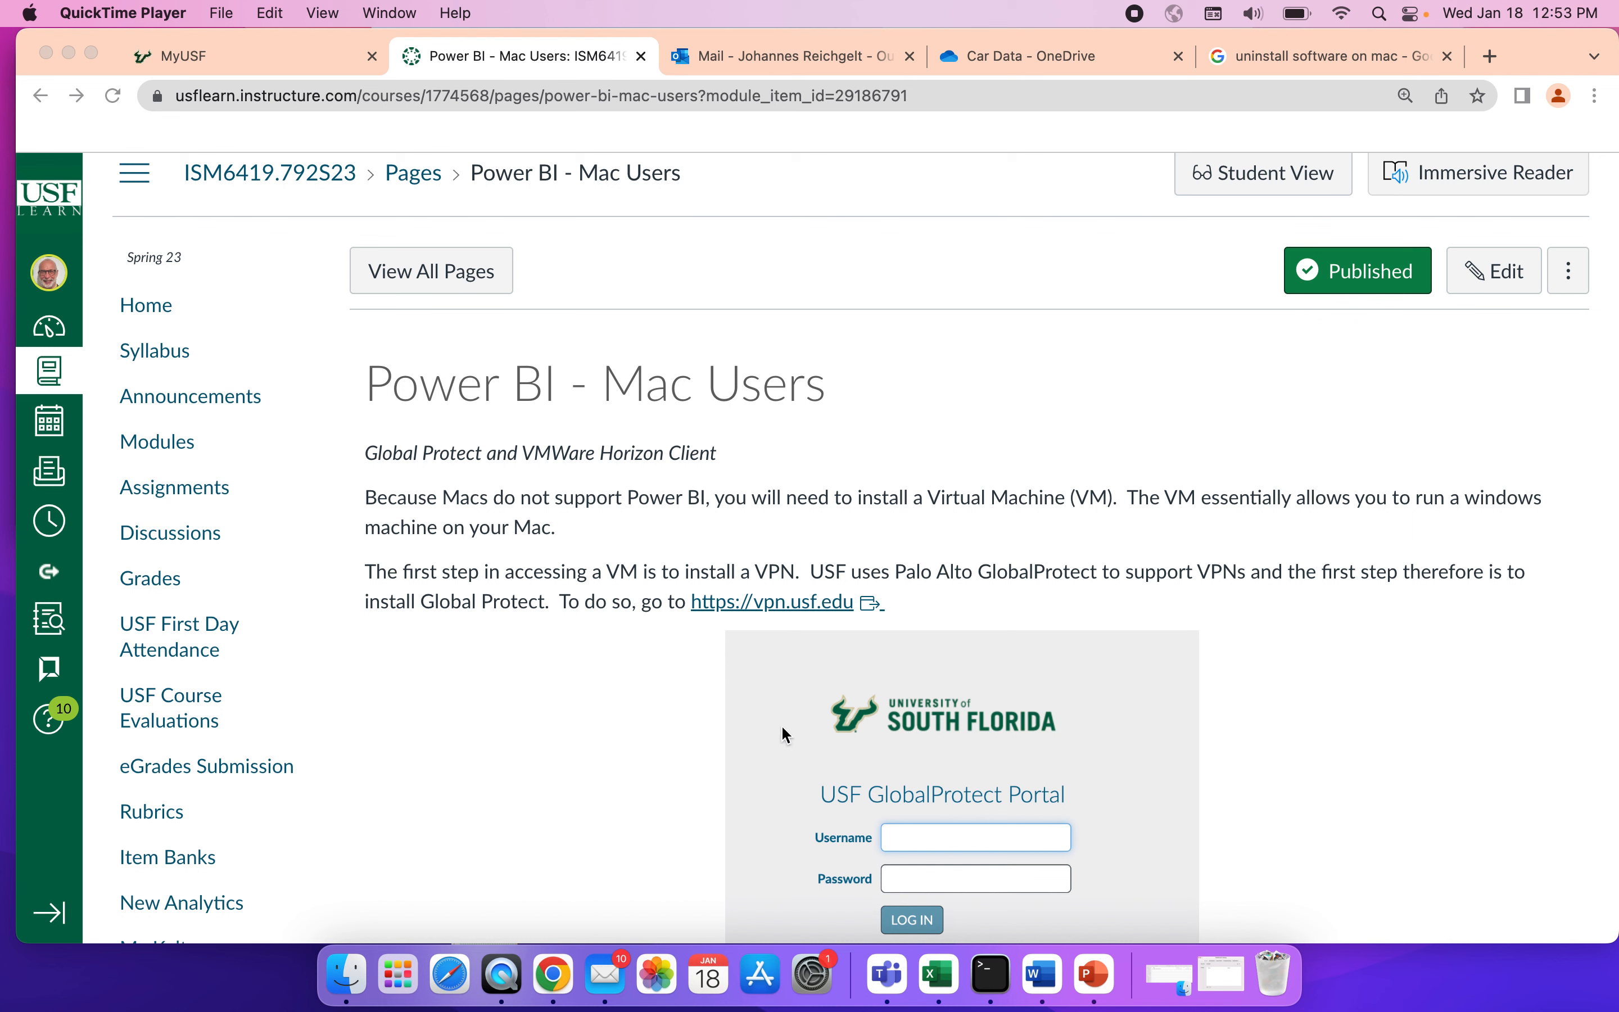
Log in to the portal at vpn.usf.edu with the NetID and account password, and download the Mac 32/64 bit GlobalProtect agent.
click(756, 603)
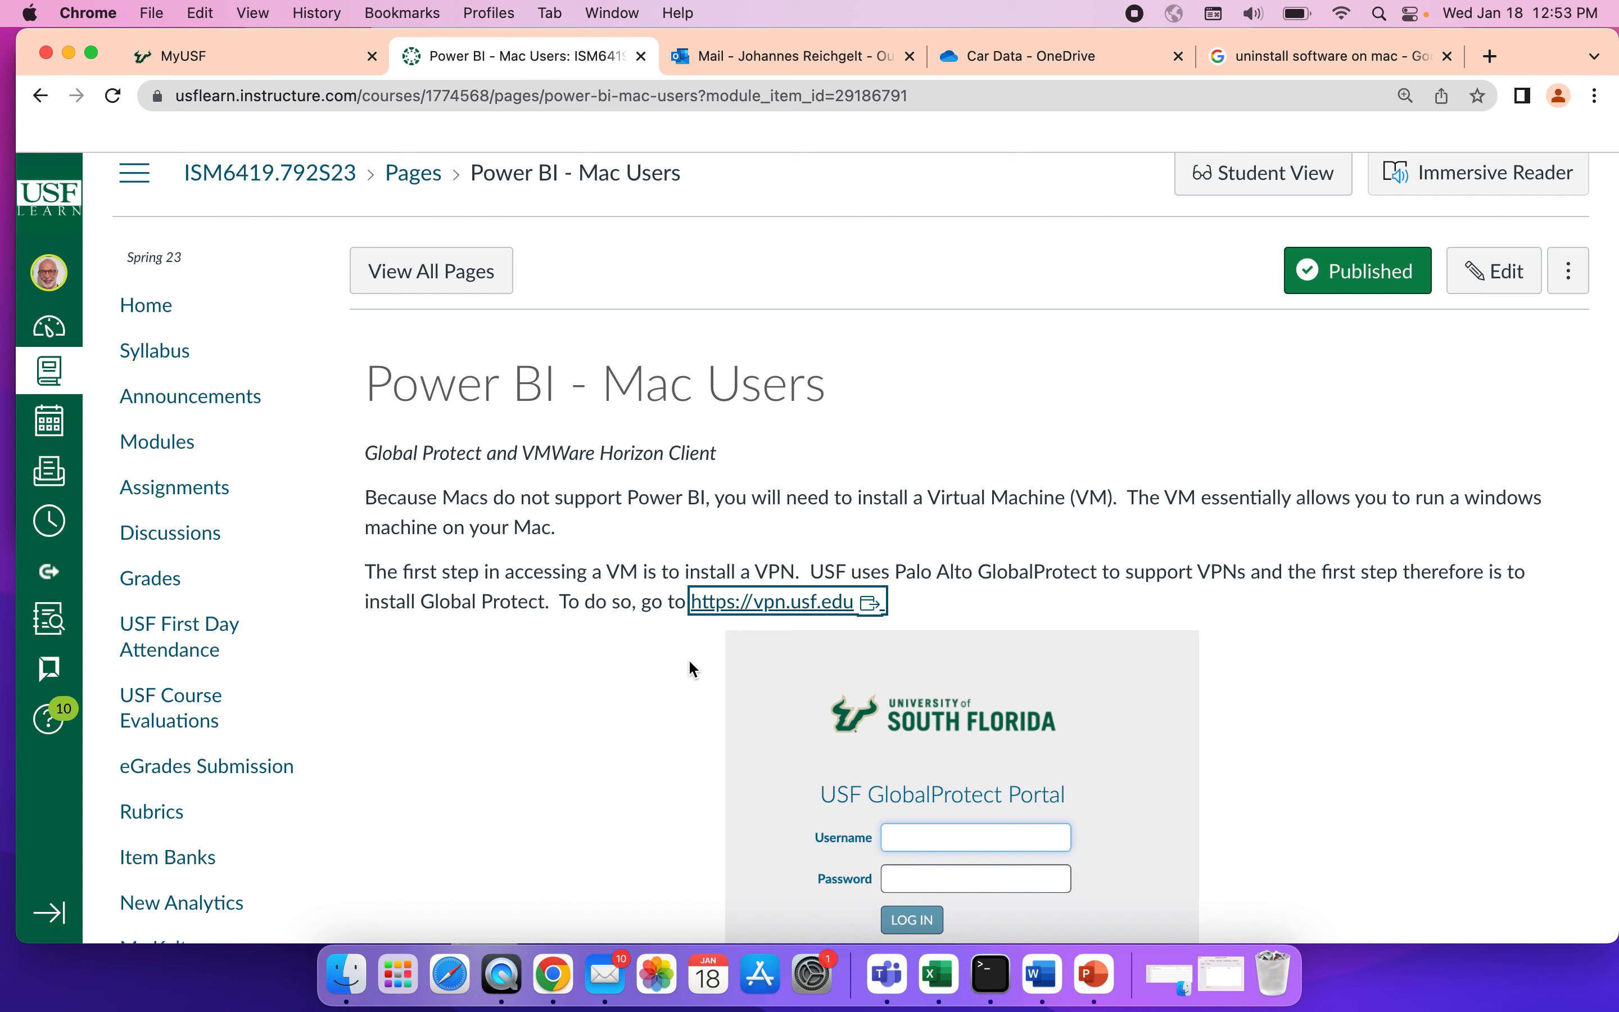
click(778, 603)
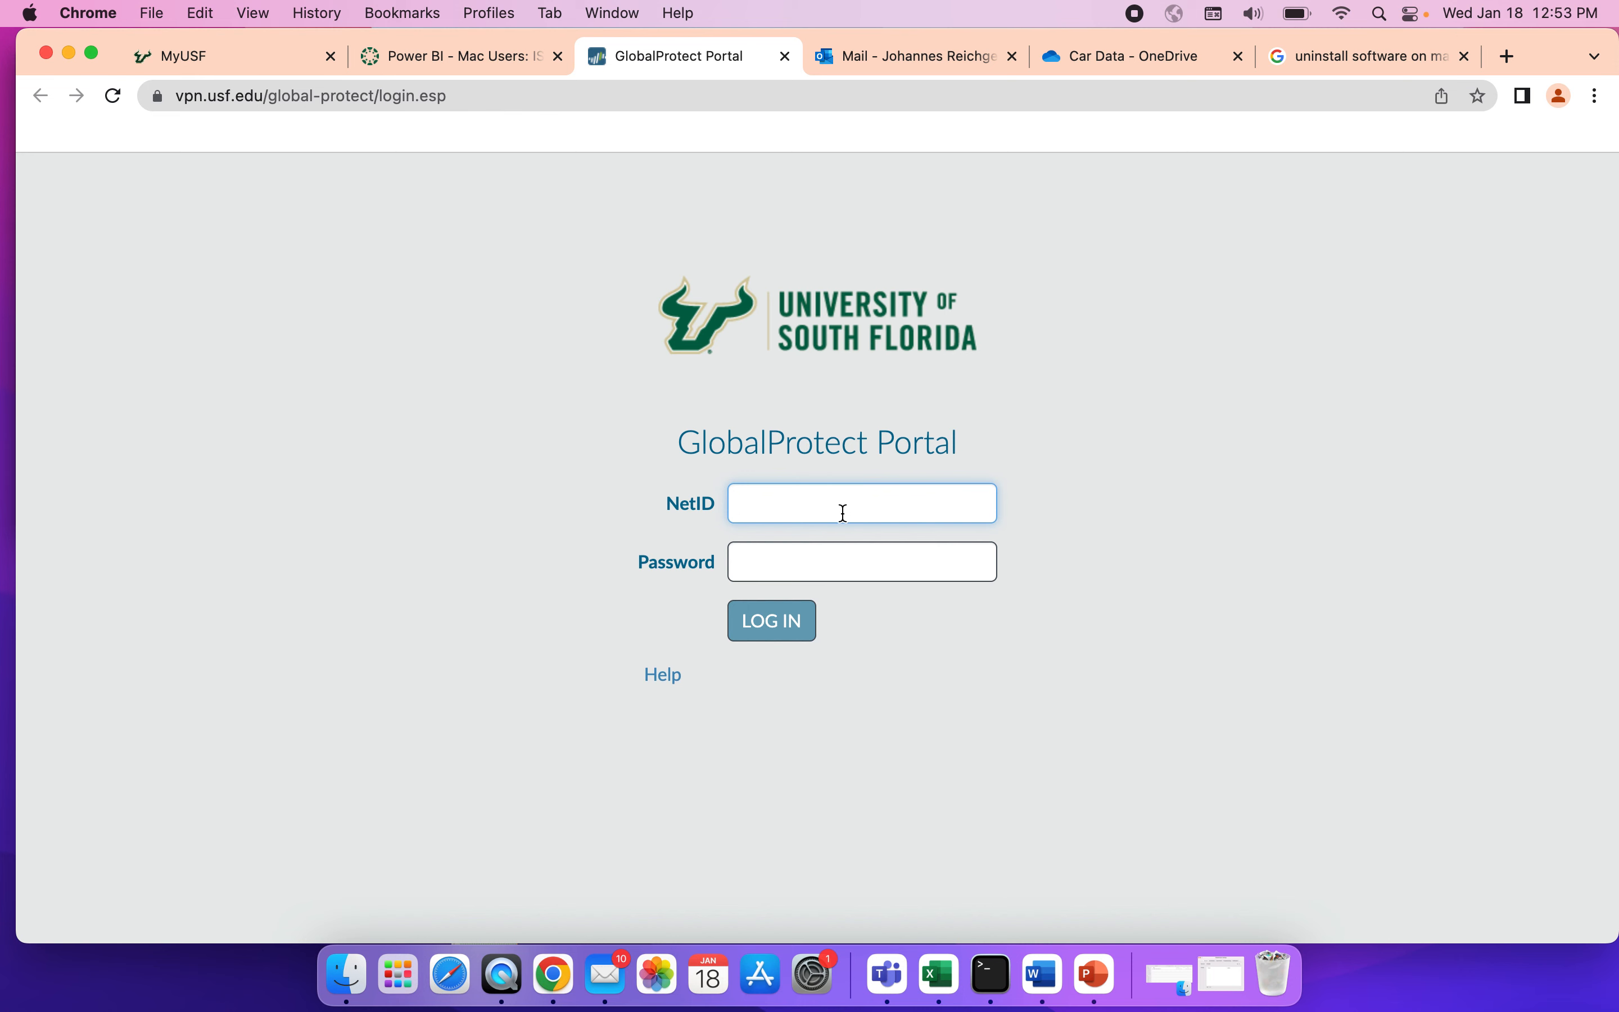
text(reichgelt)
key(Tab)
text(•••••••••••)
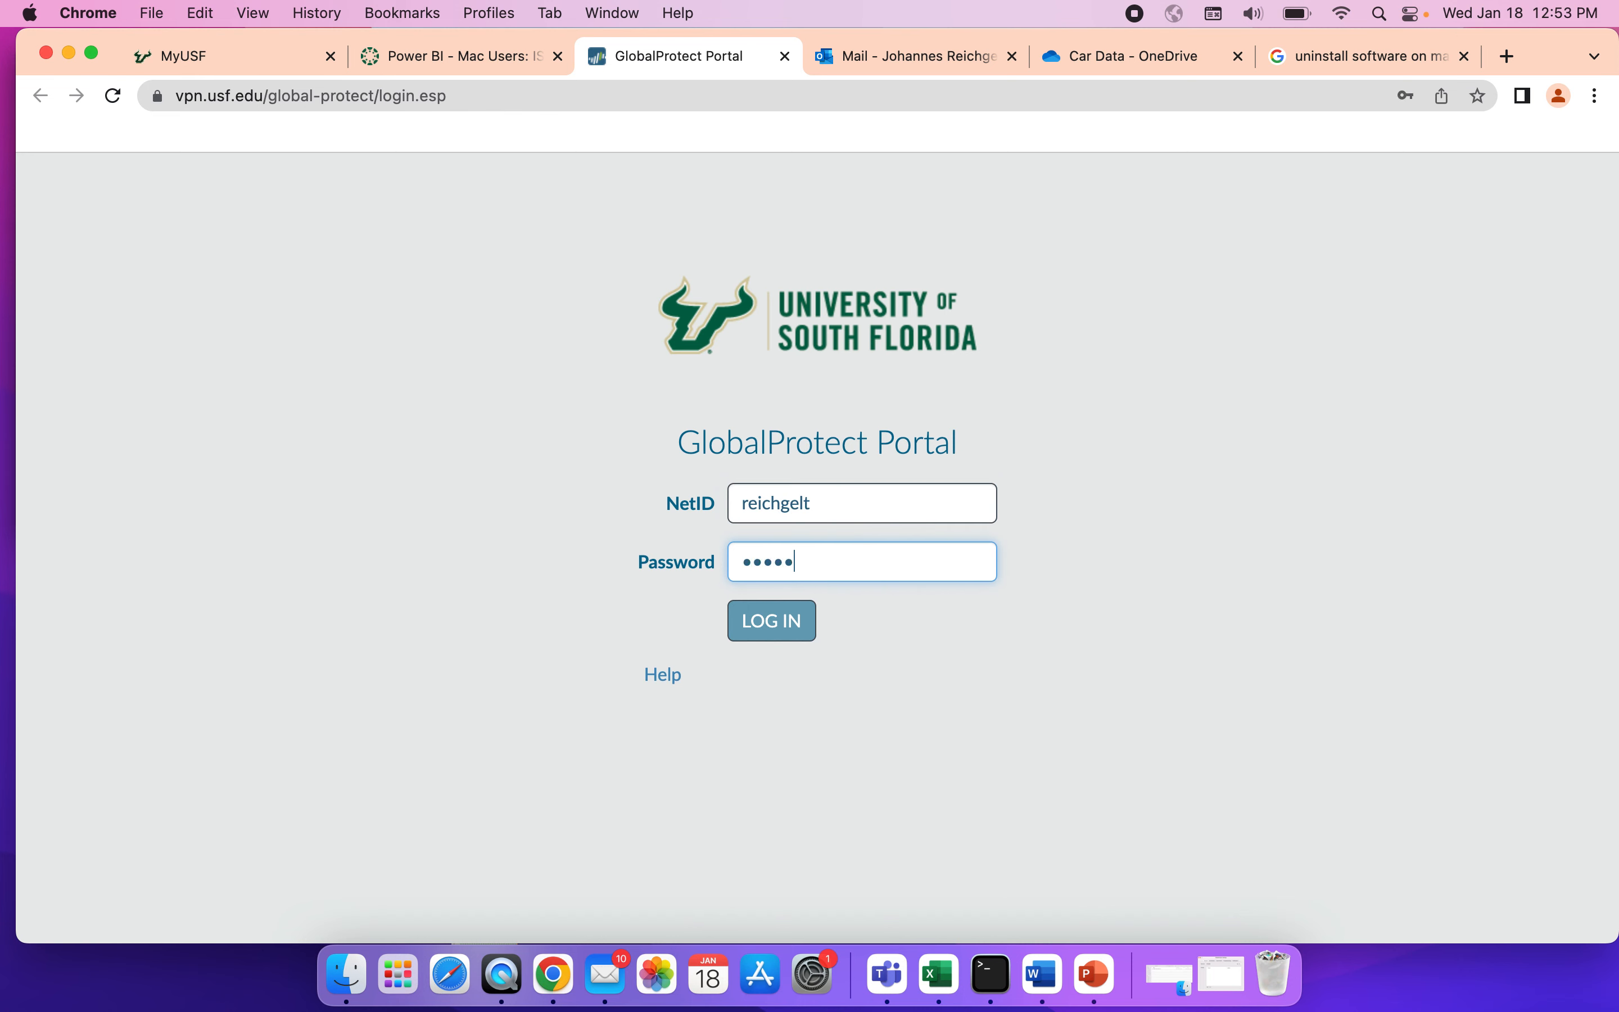
text(•)
click(778, 622)
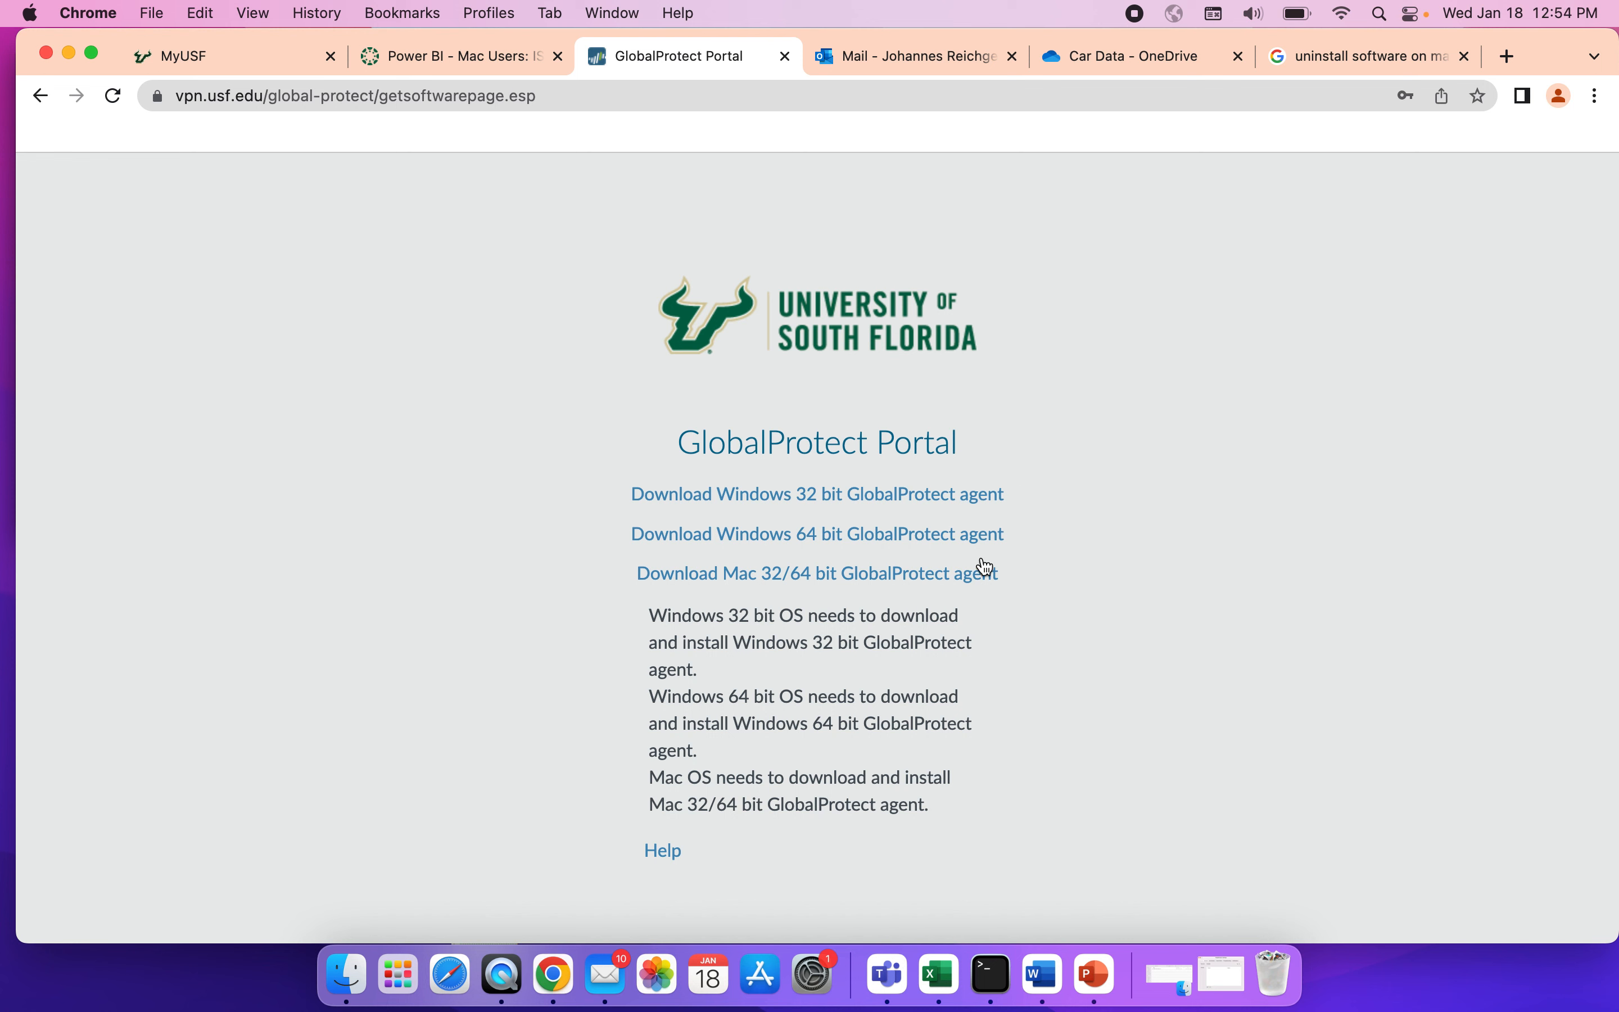
click(888, 579)
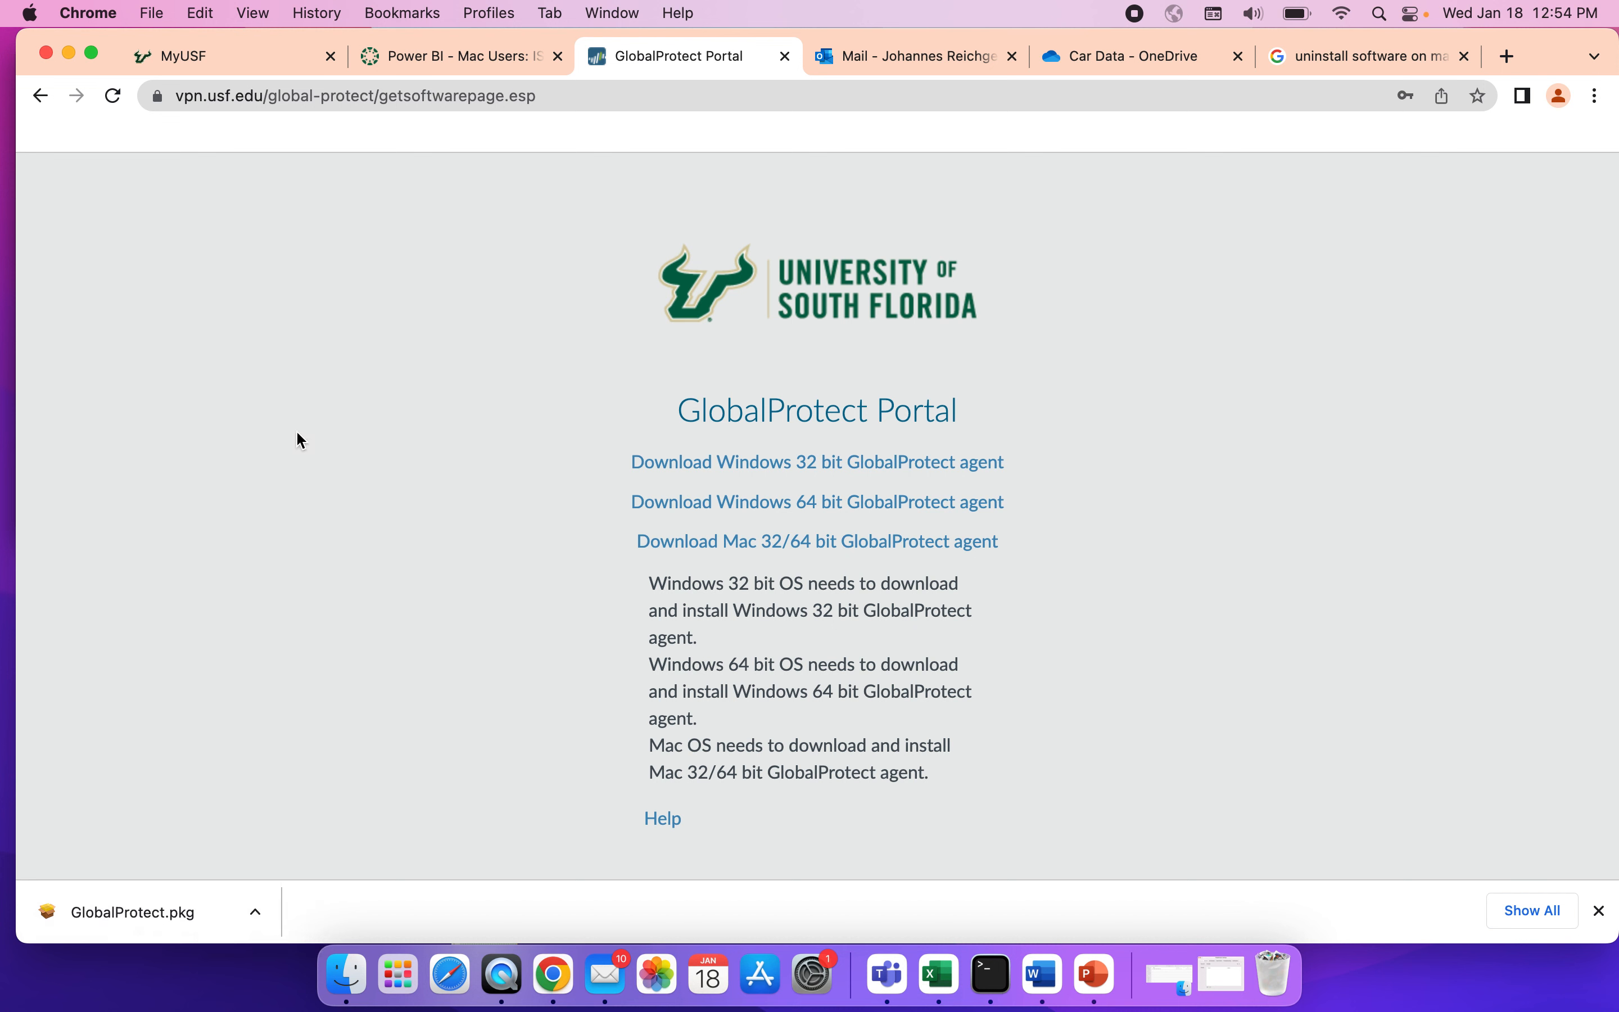
Inspect the Security & Privacy settings in System Preferences and their unlock prompt, then close them without changing anything.
click(32, 13)
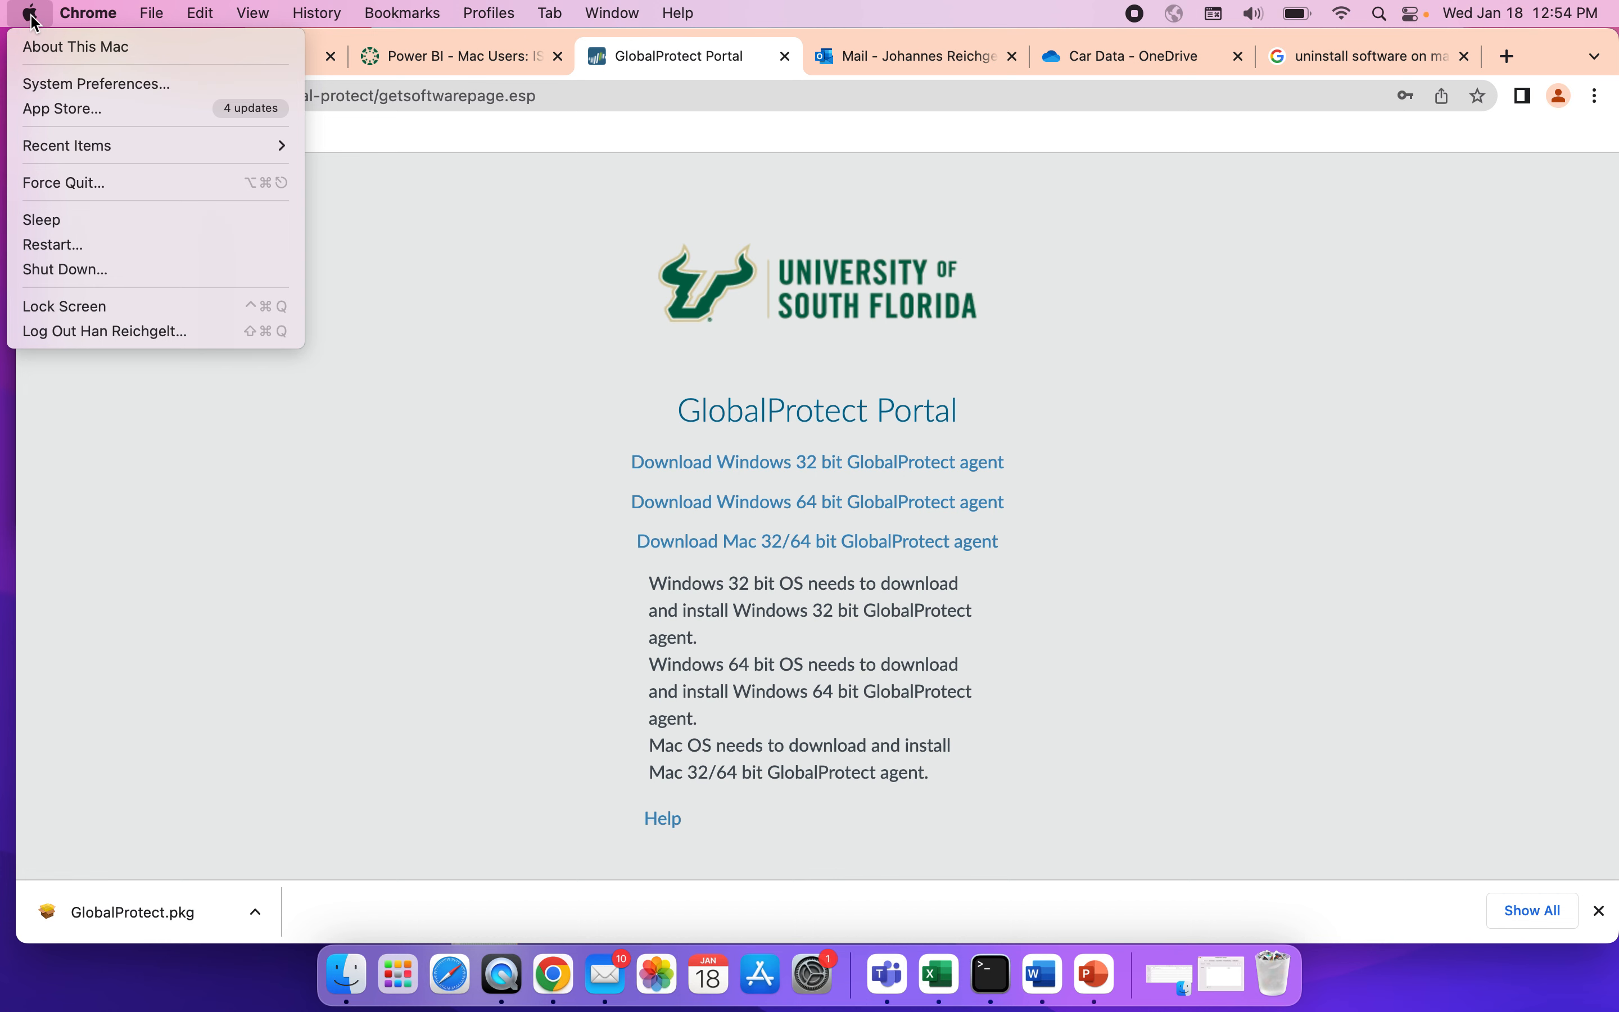
click(78, 80)
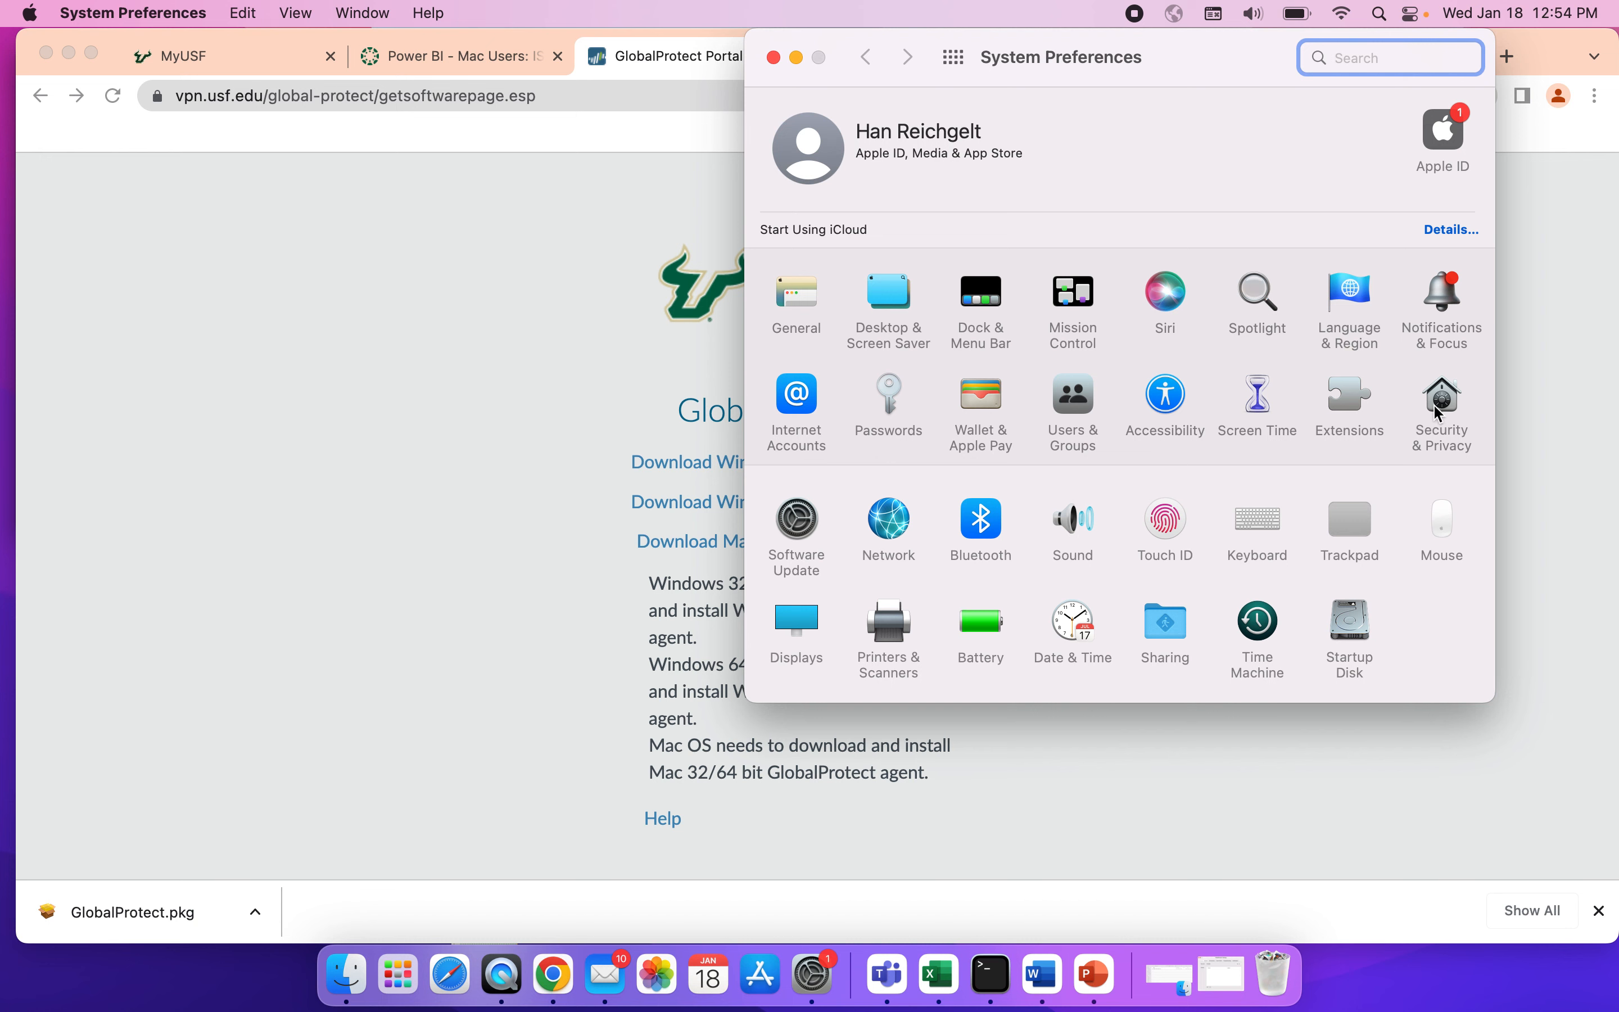
click(1442, 410)
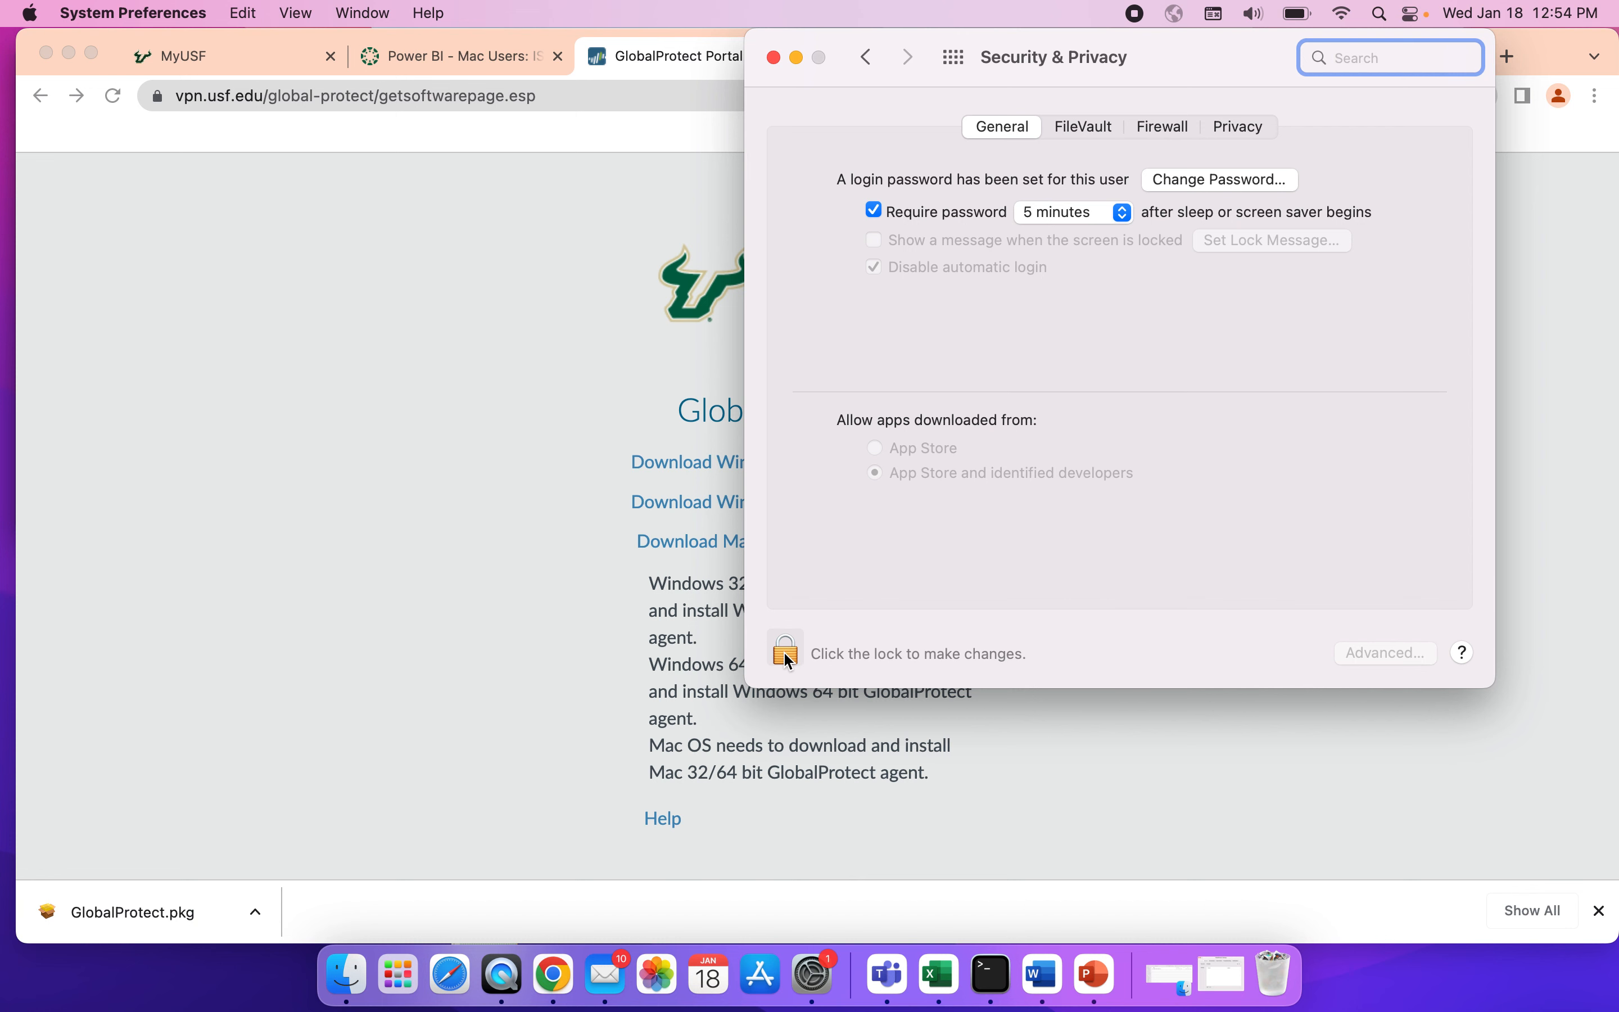
click(787, 656)
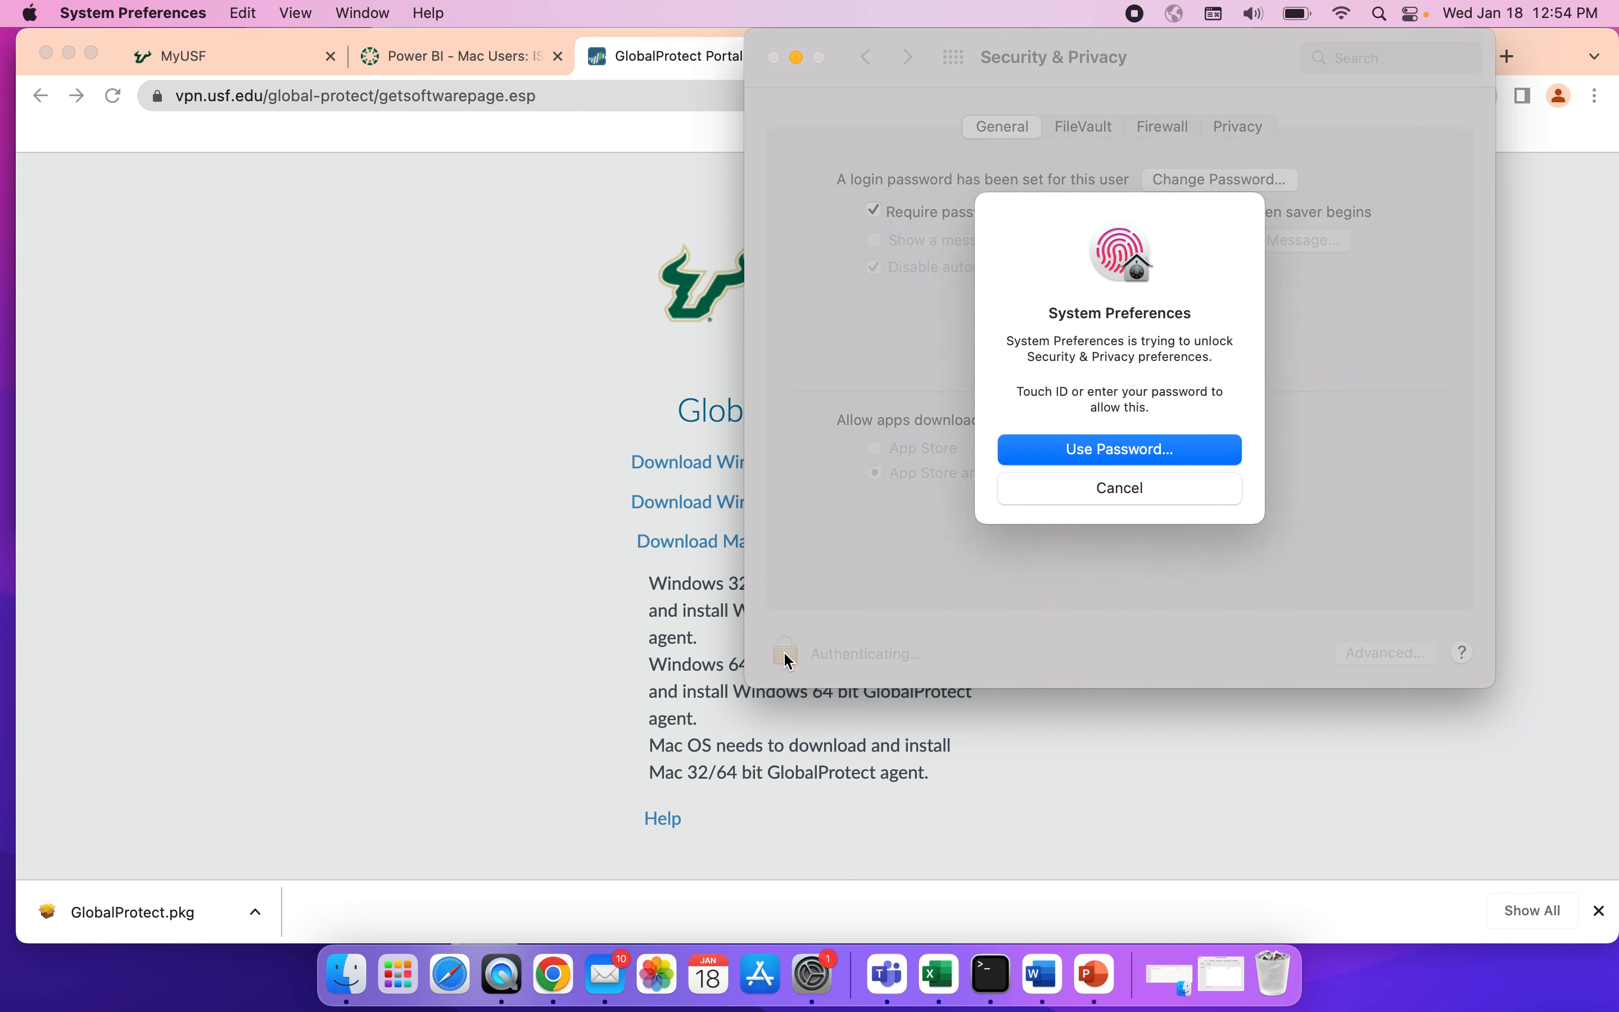
click(1129, 494)
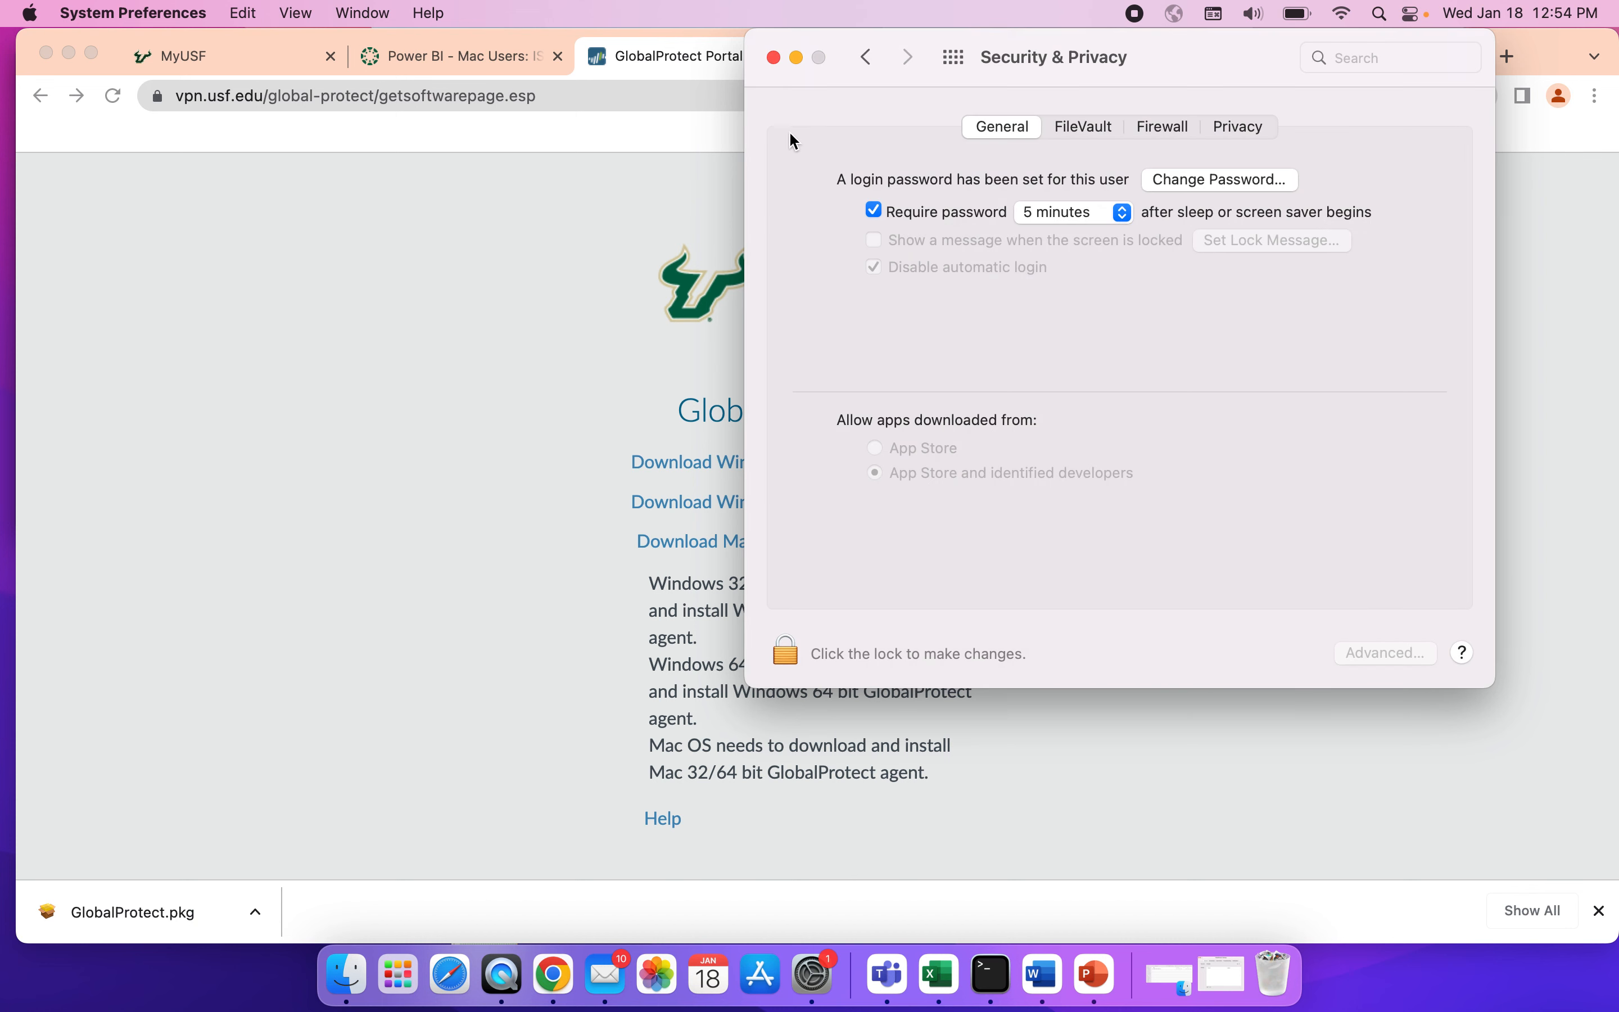
click(774, 57)
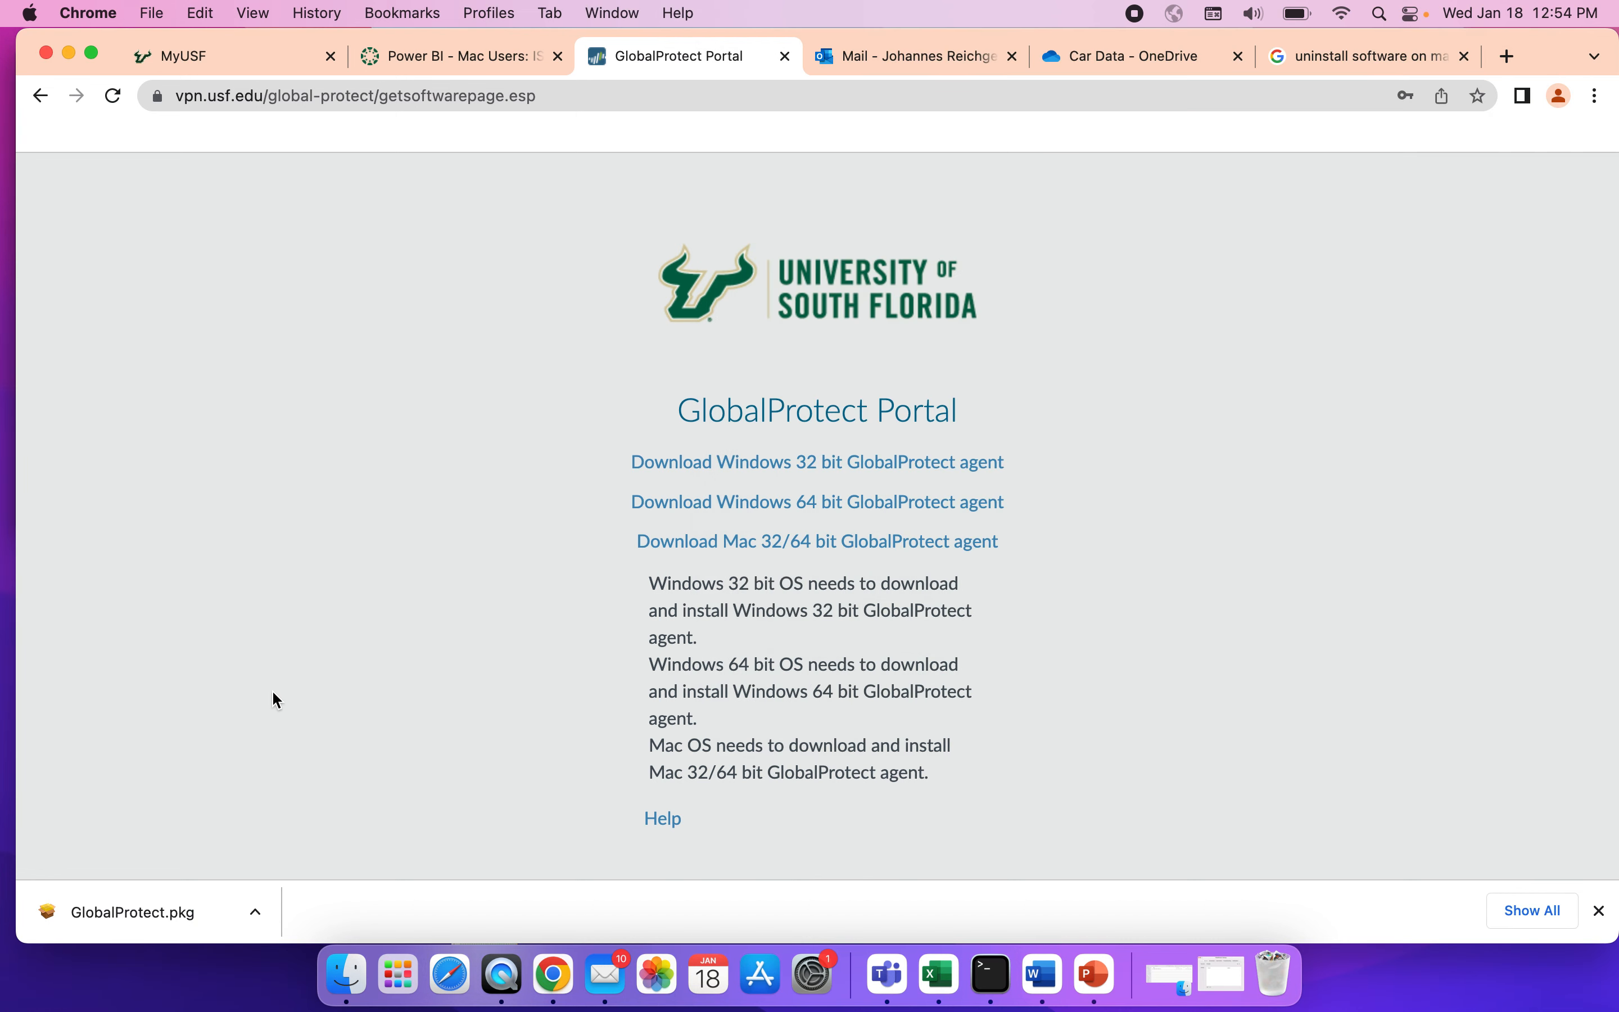
Open the downloaded GlobalProtect.pkg and start a standard installation on Macintosh HD.
click(152, 913)
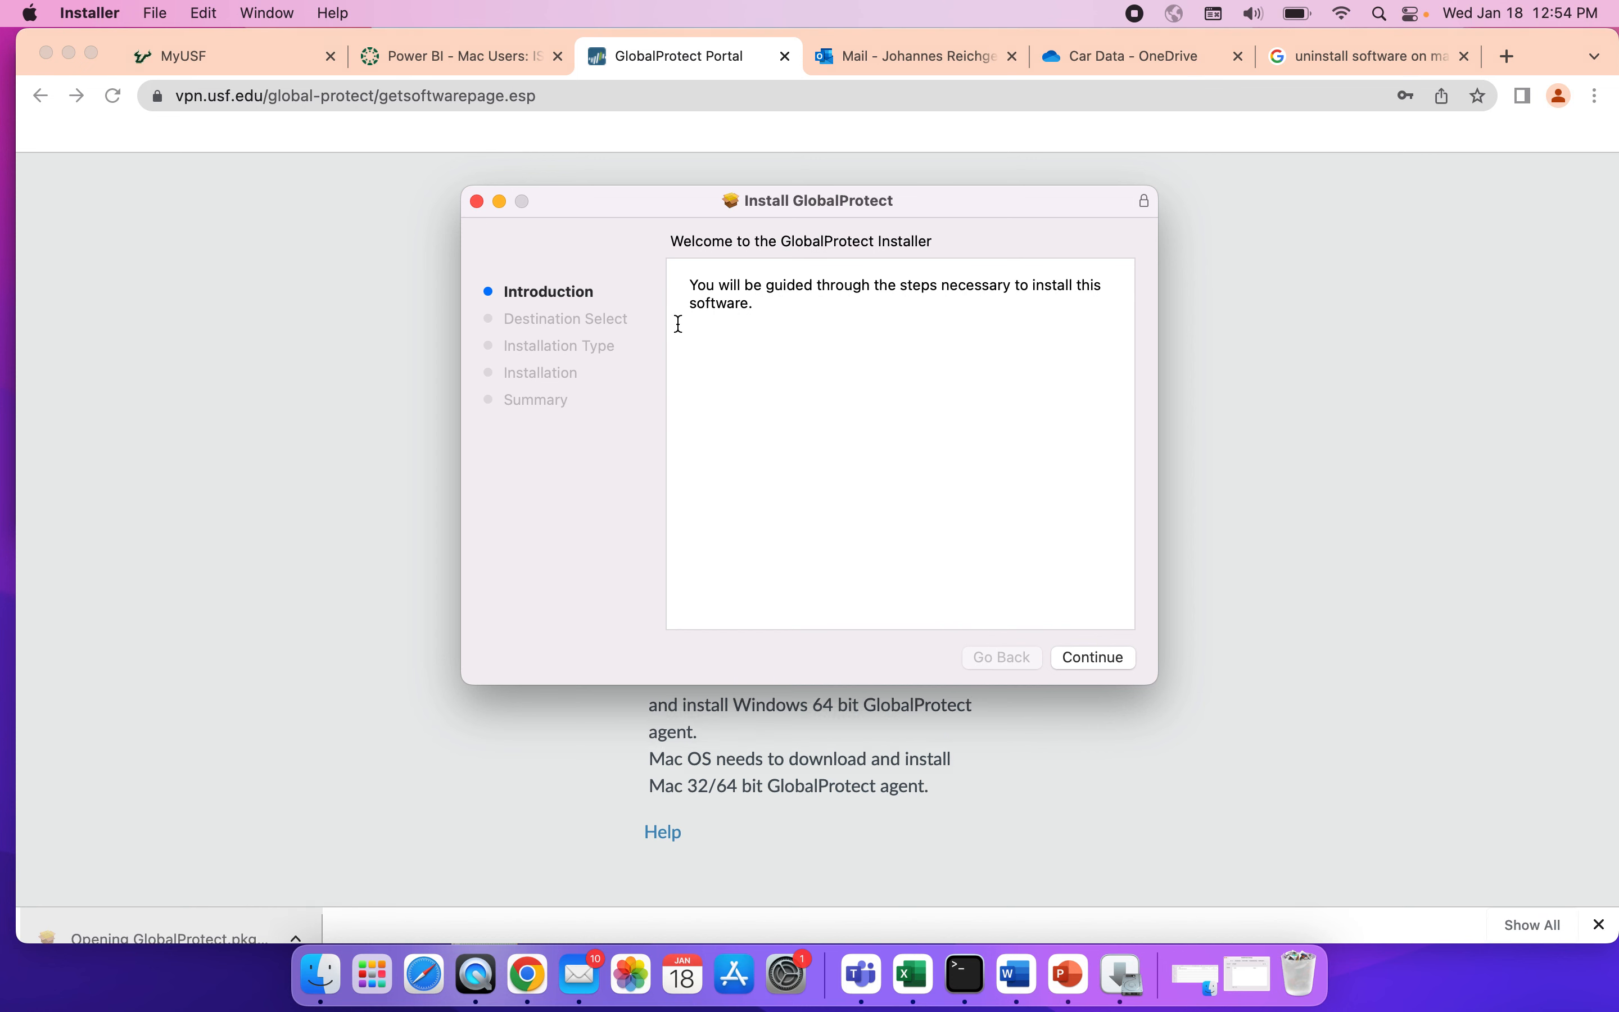
click(1094, 657)
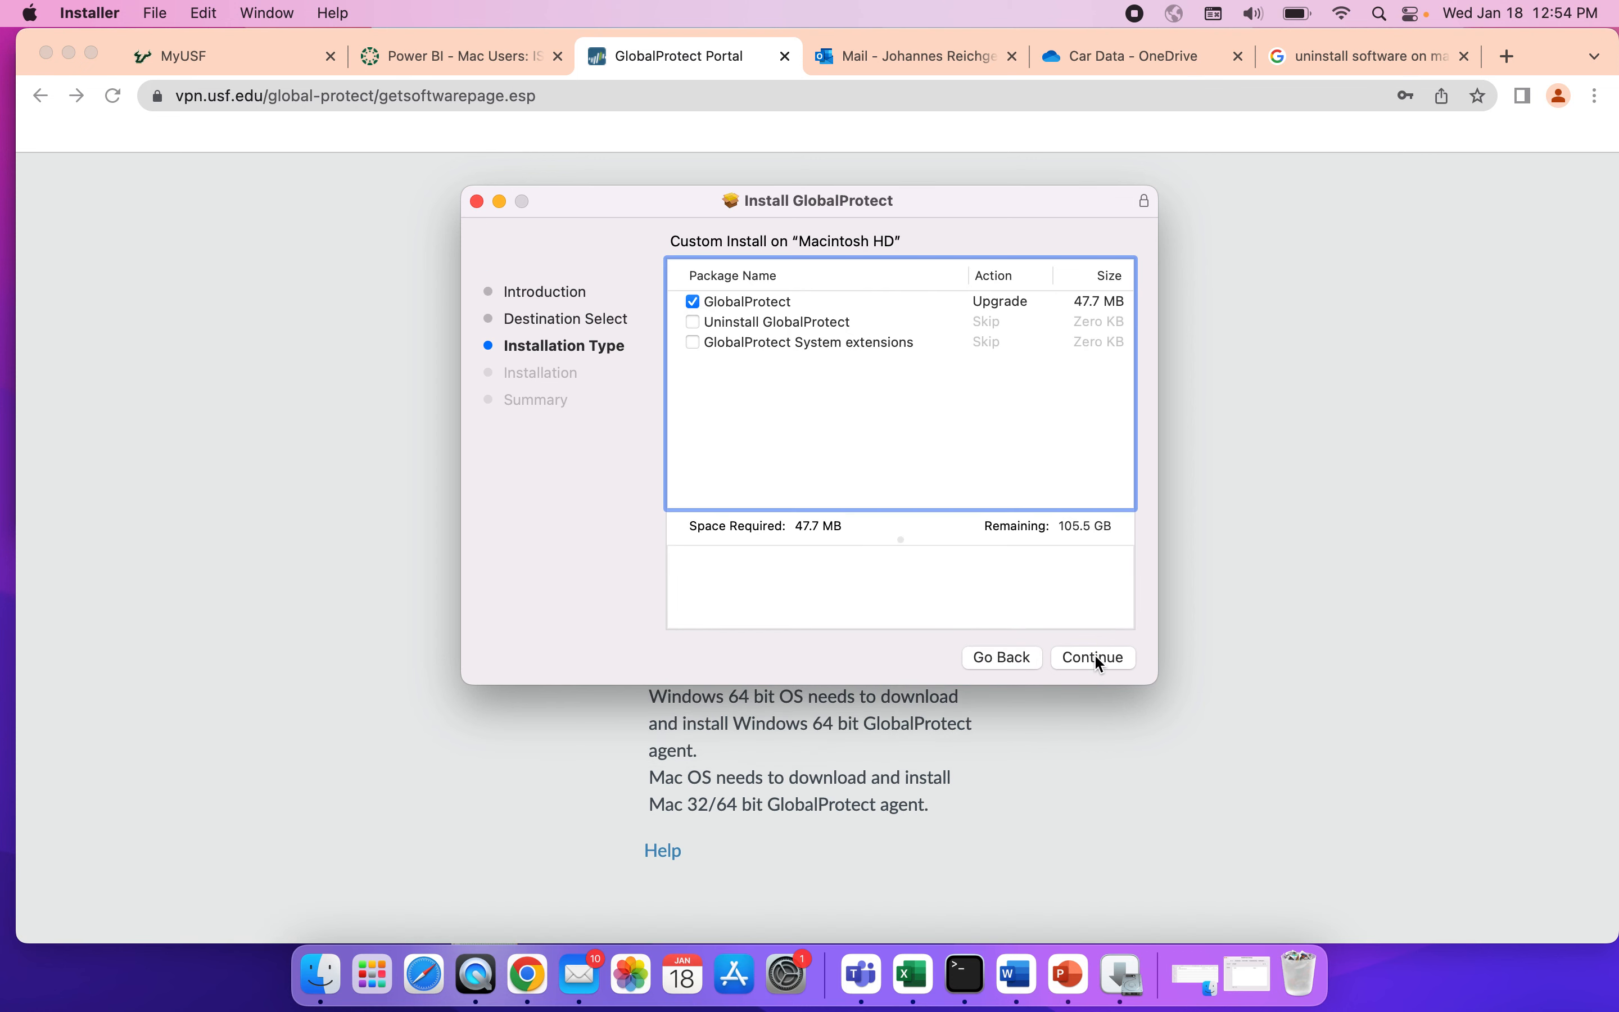
click(1097, 658)
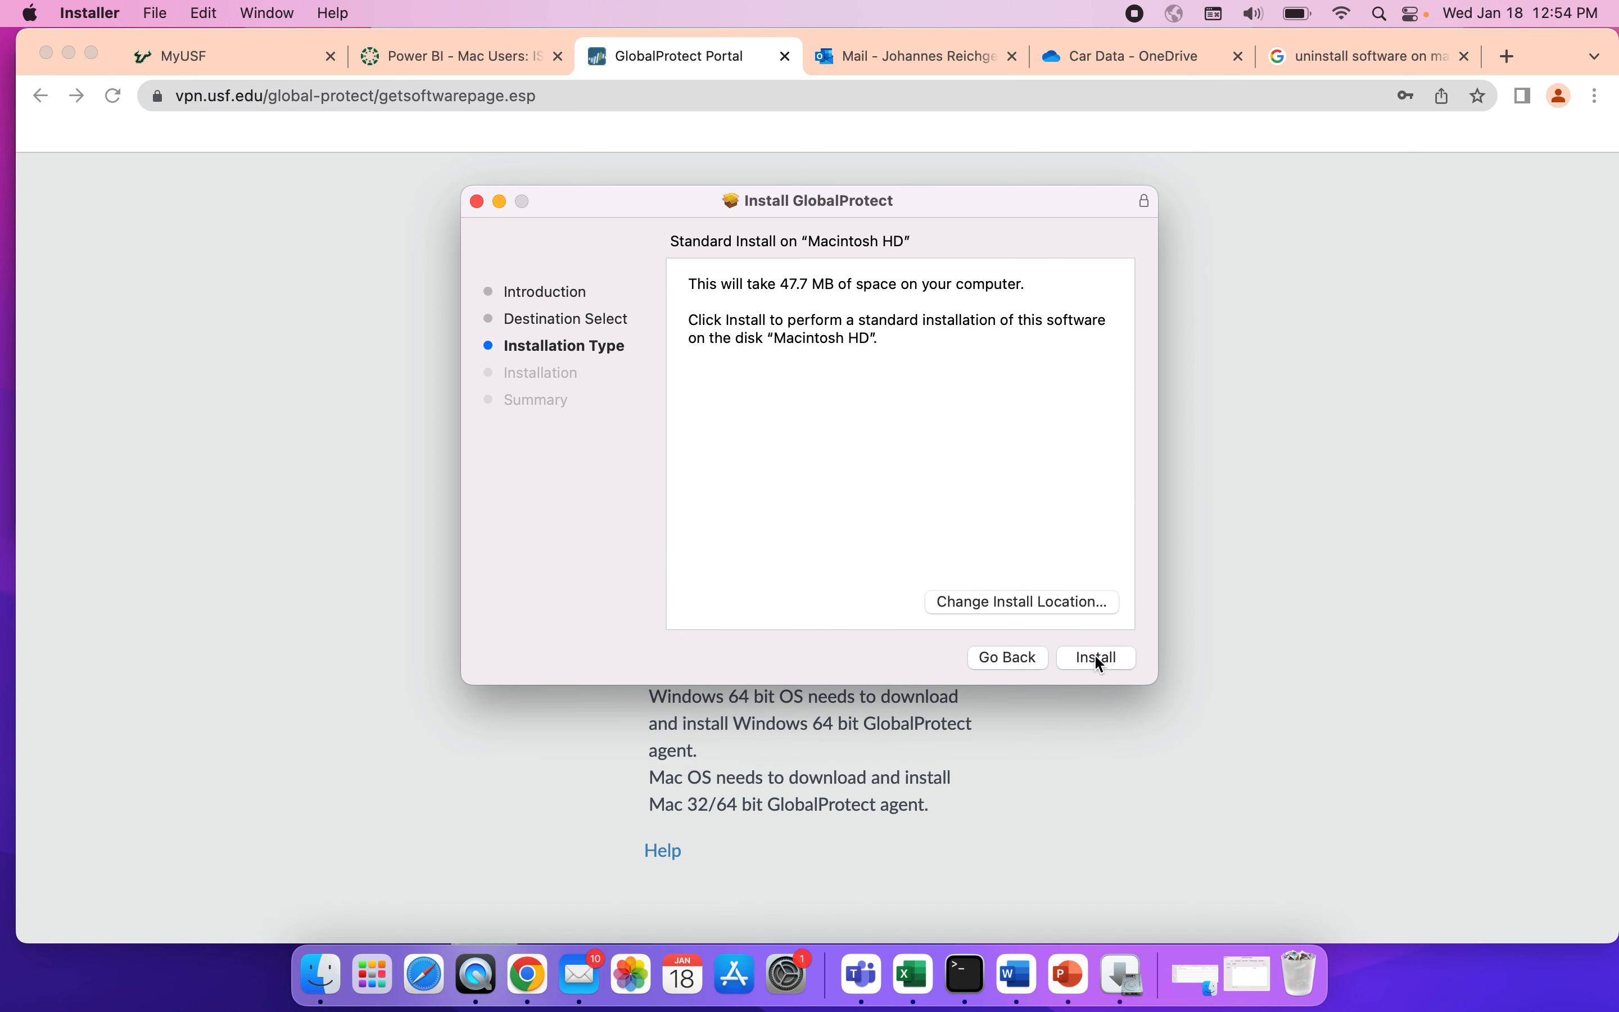
click(1096, 658)
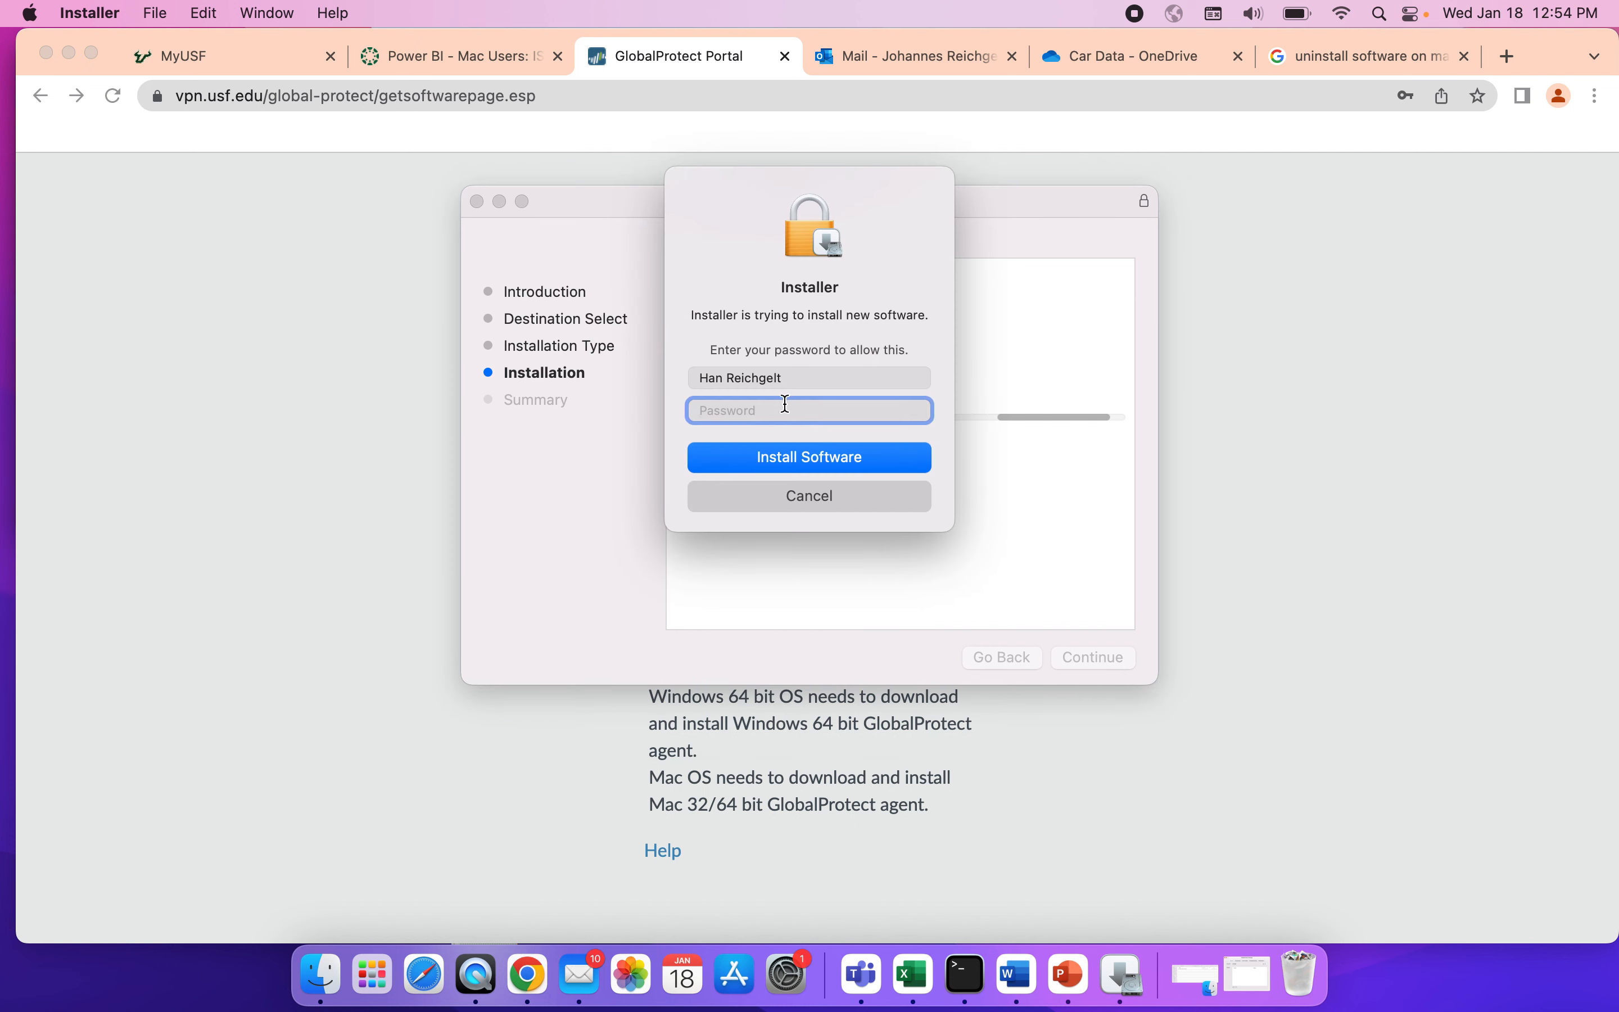
Authorize the GlobalProtect installation with the Mac account password and close the installer once it finishes.
text(•)
key(BackSpace)
text(••••••••••••)
click(829, 462)
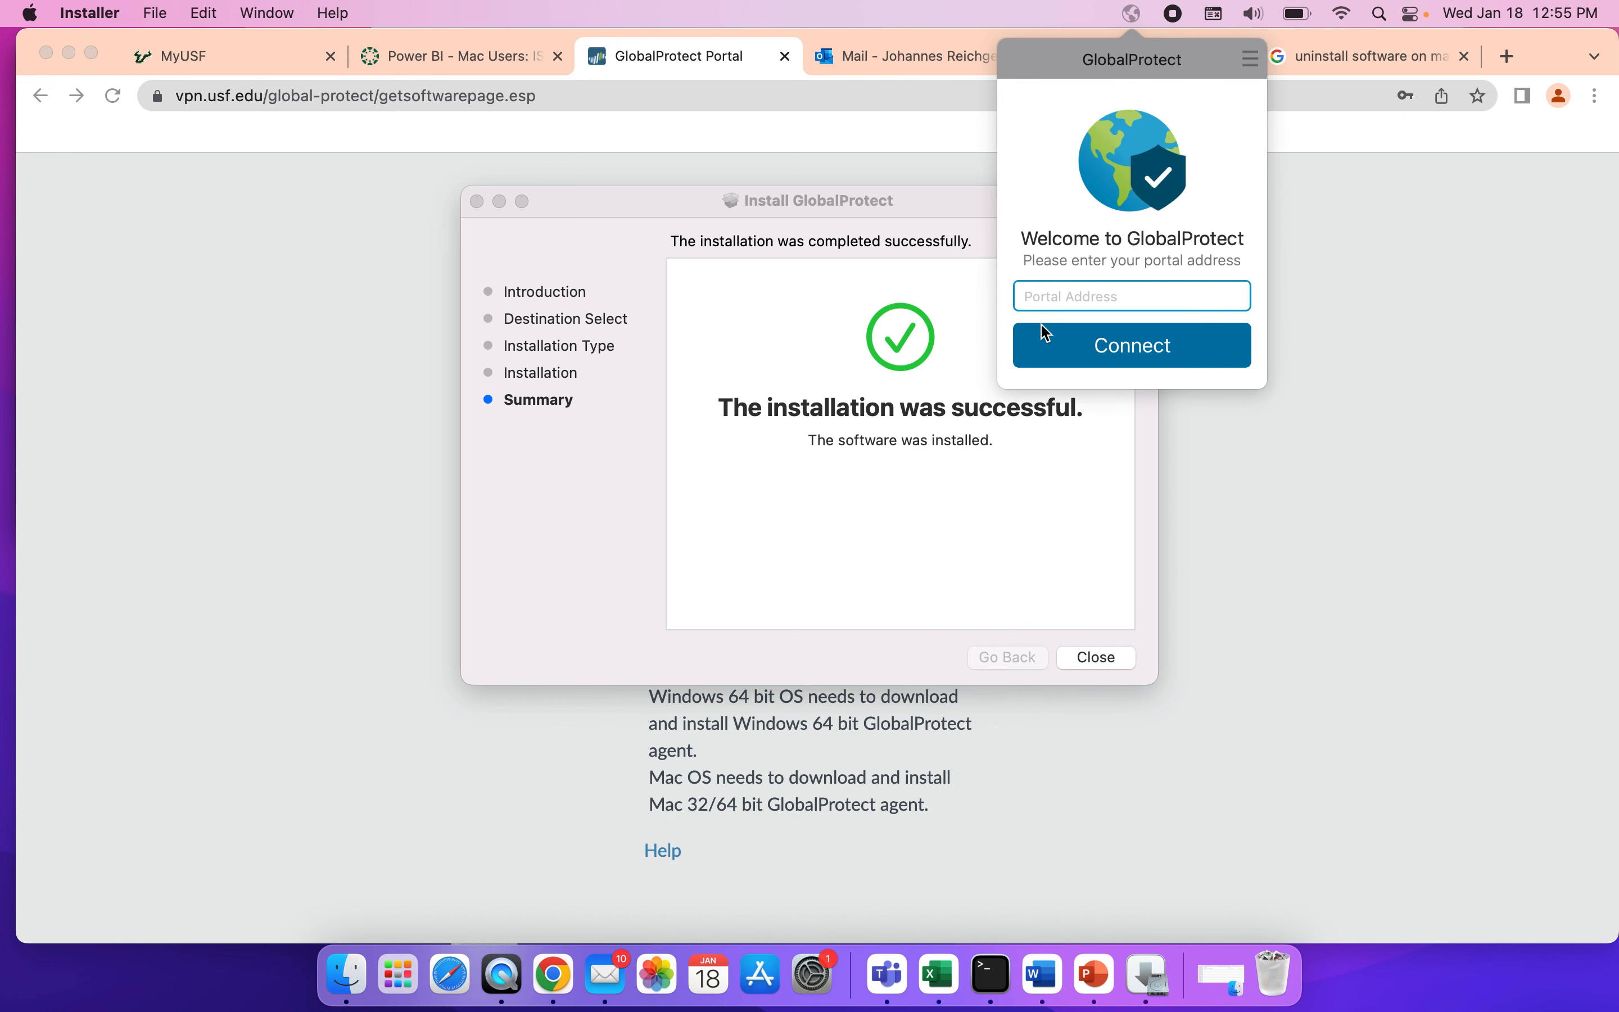
click(1097, 662)
click(884, 555)
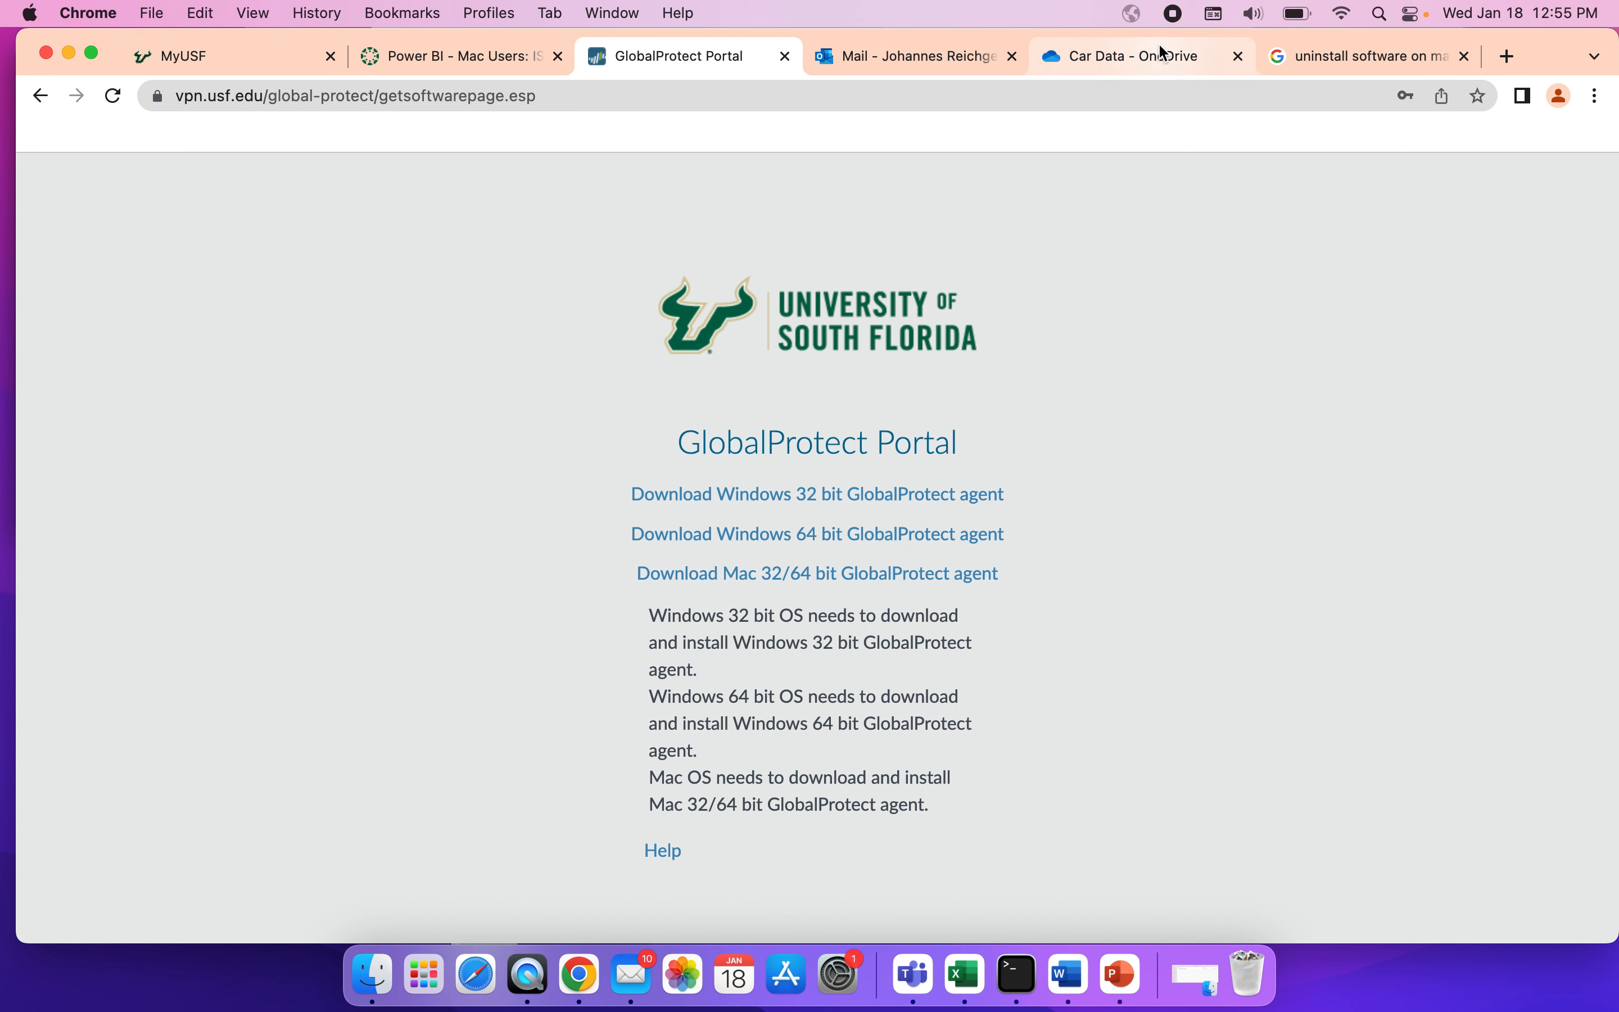
Connect GlobalProtect to the portal address vpn.usf.edu and dismiss its window once connected.
click(1132, 14)
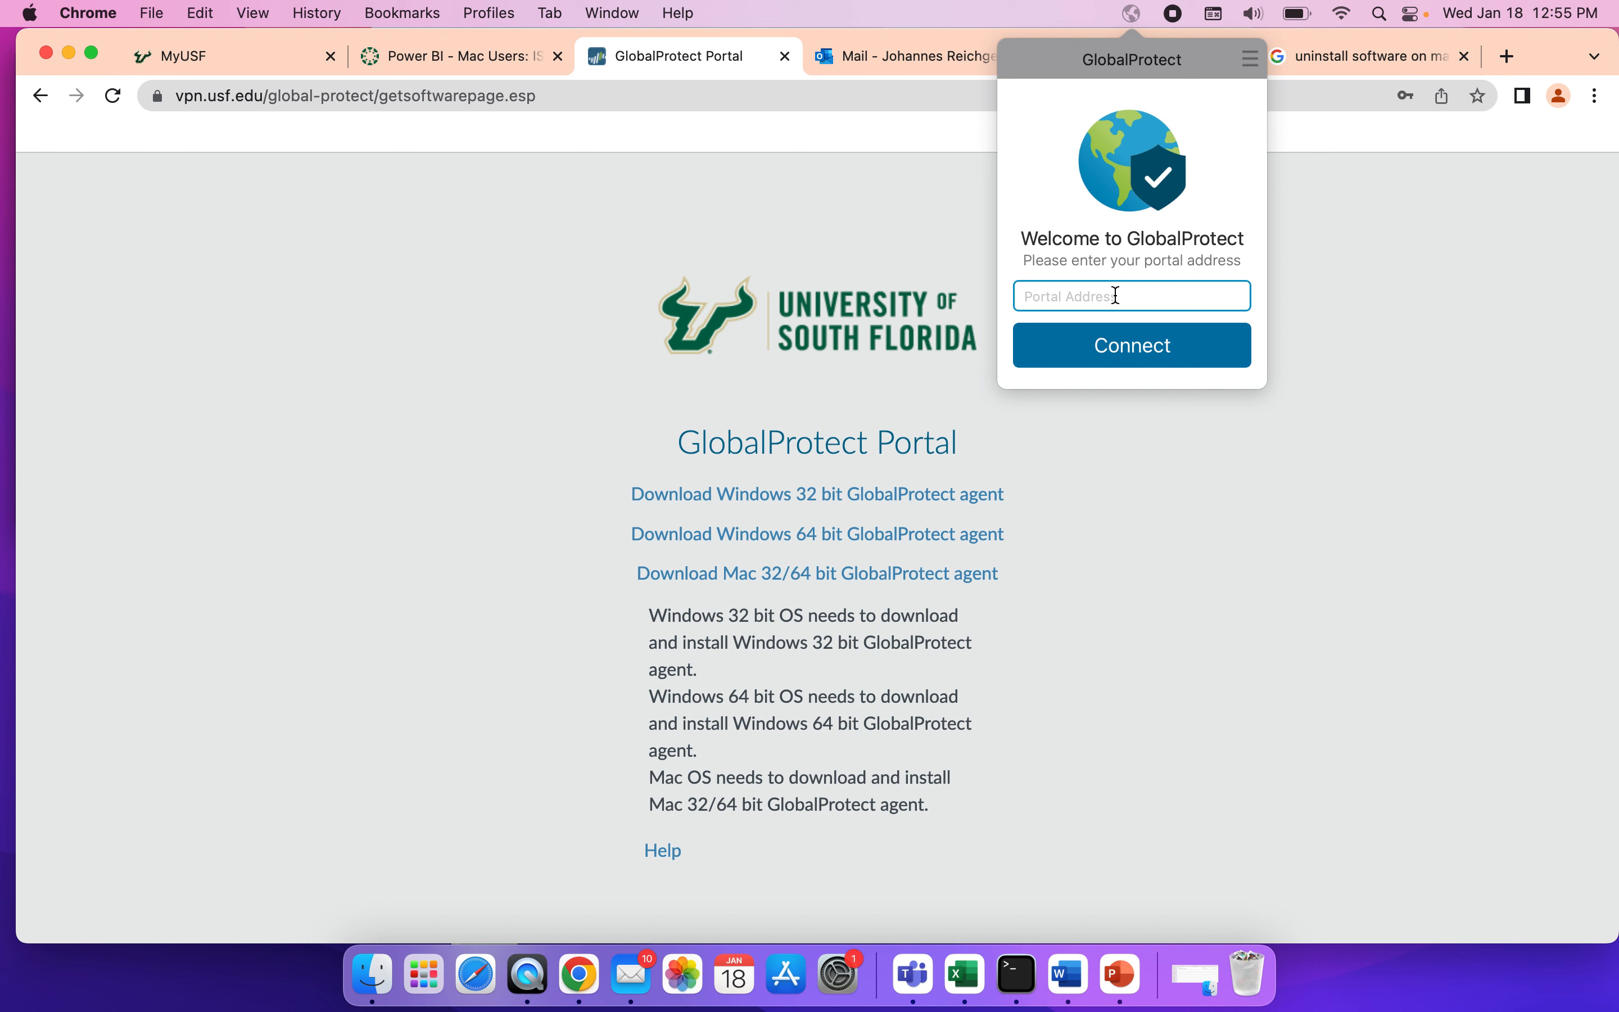
text(vpn.usf.edu)
click(1124, 355)
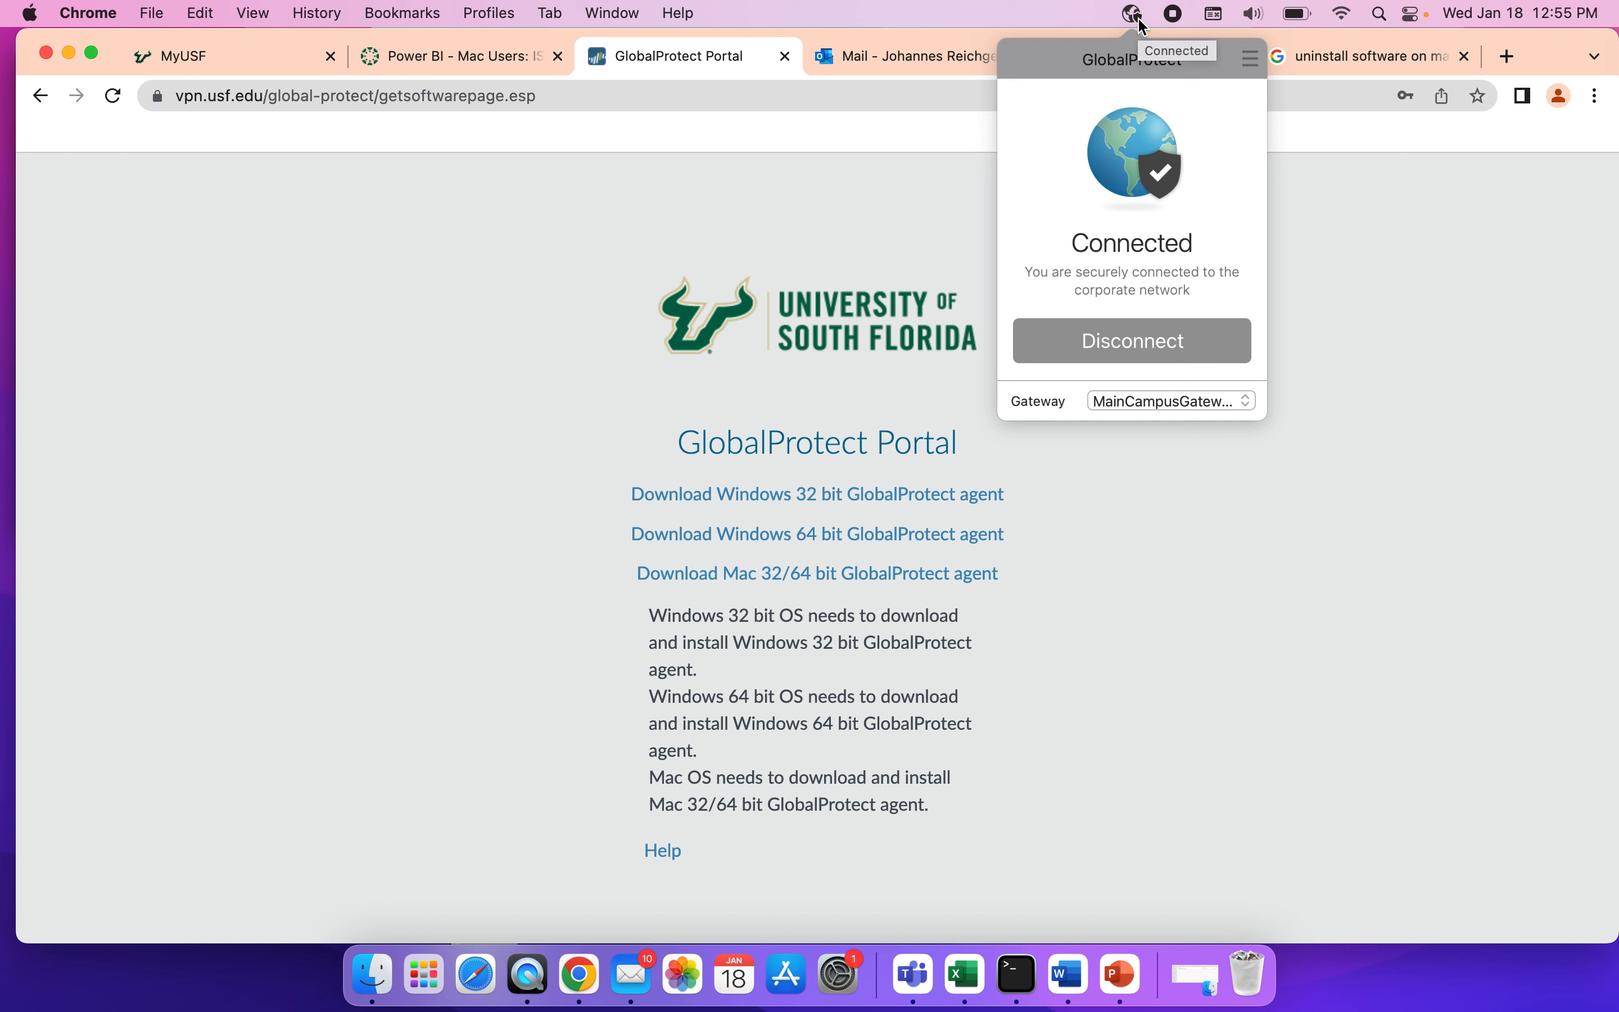
click(447, 232)
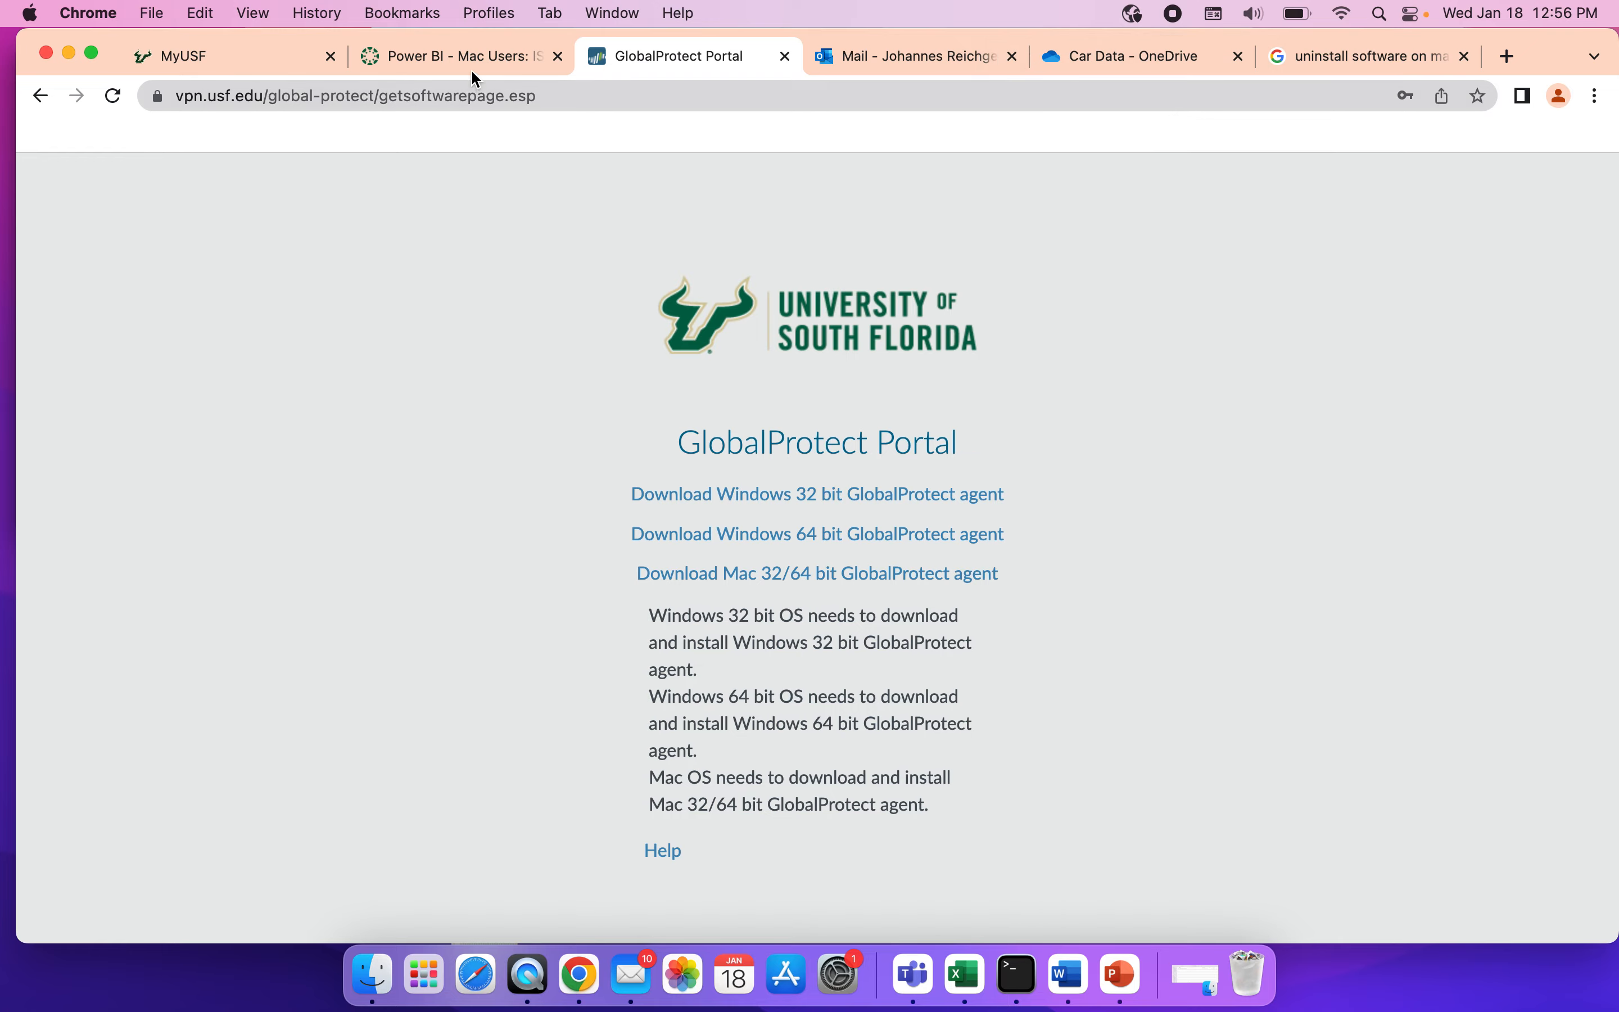
Review the setup instructions on the Power BI - Mac Users course page, including the linked Acceptable Use Policy, and close the policy page.
click(474, 54)
scroll(528, 469, down, 5)
scroll(531, 471, down, 20)
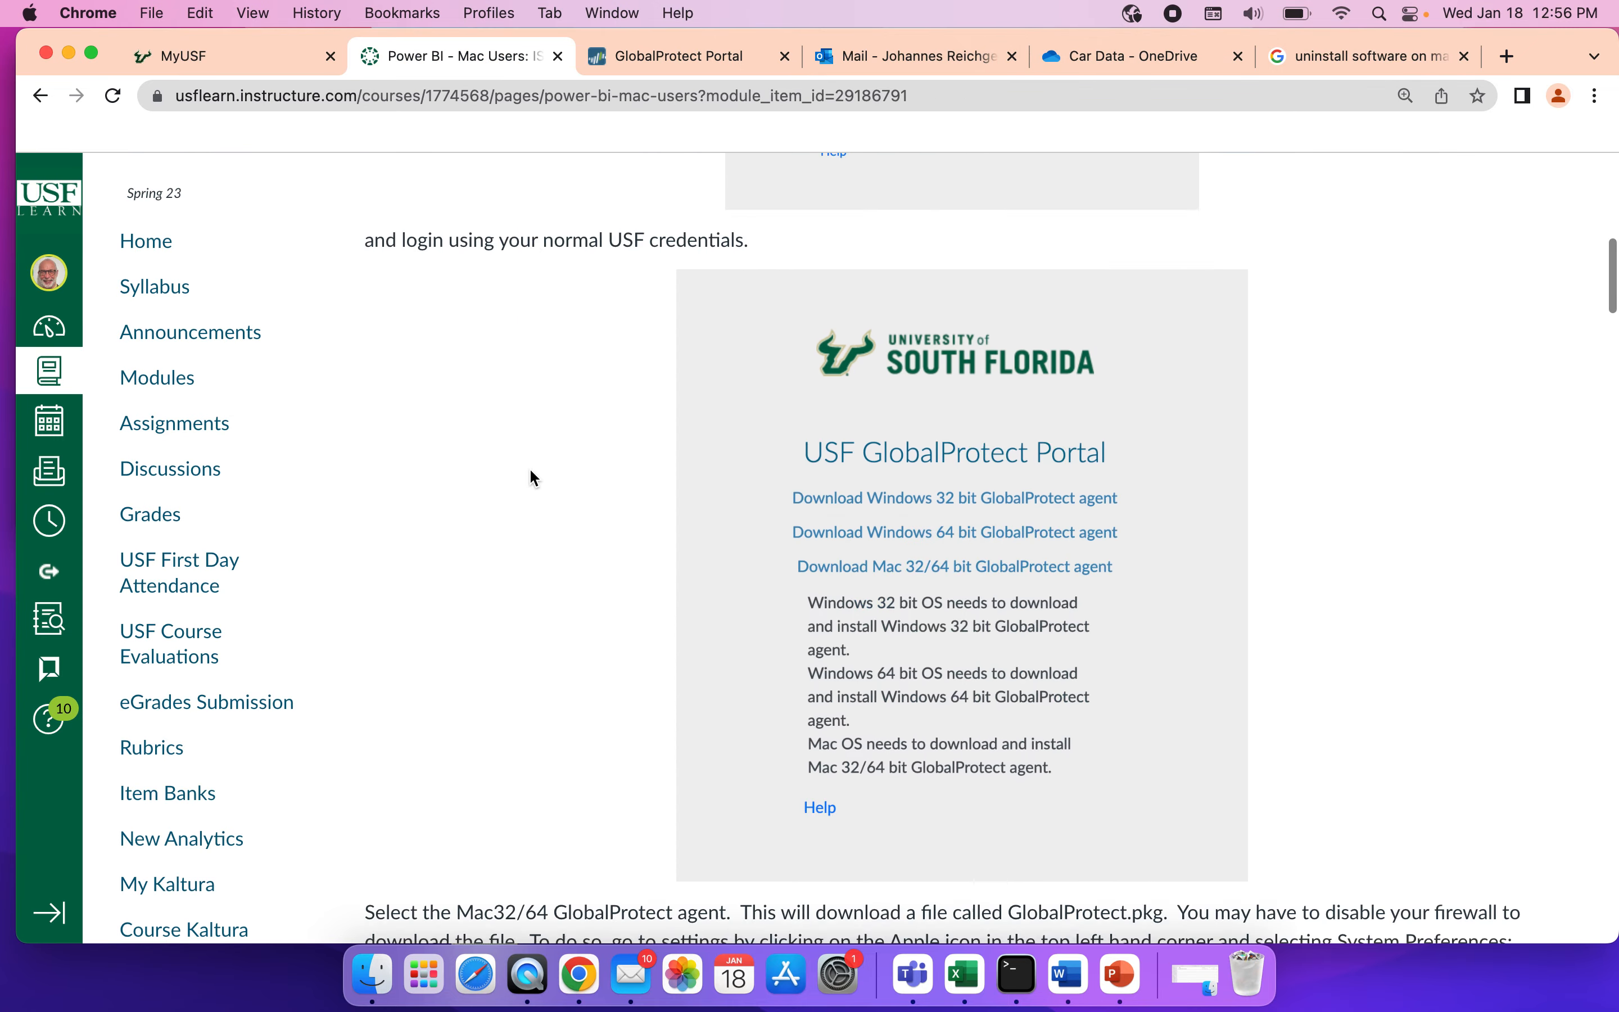
scroll(531, 471, down, 15)
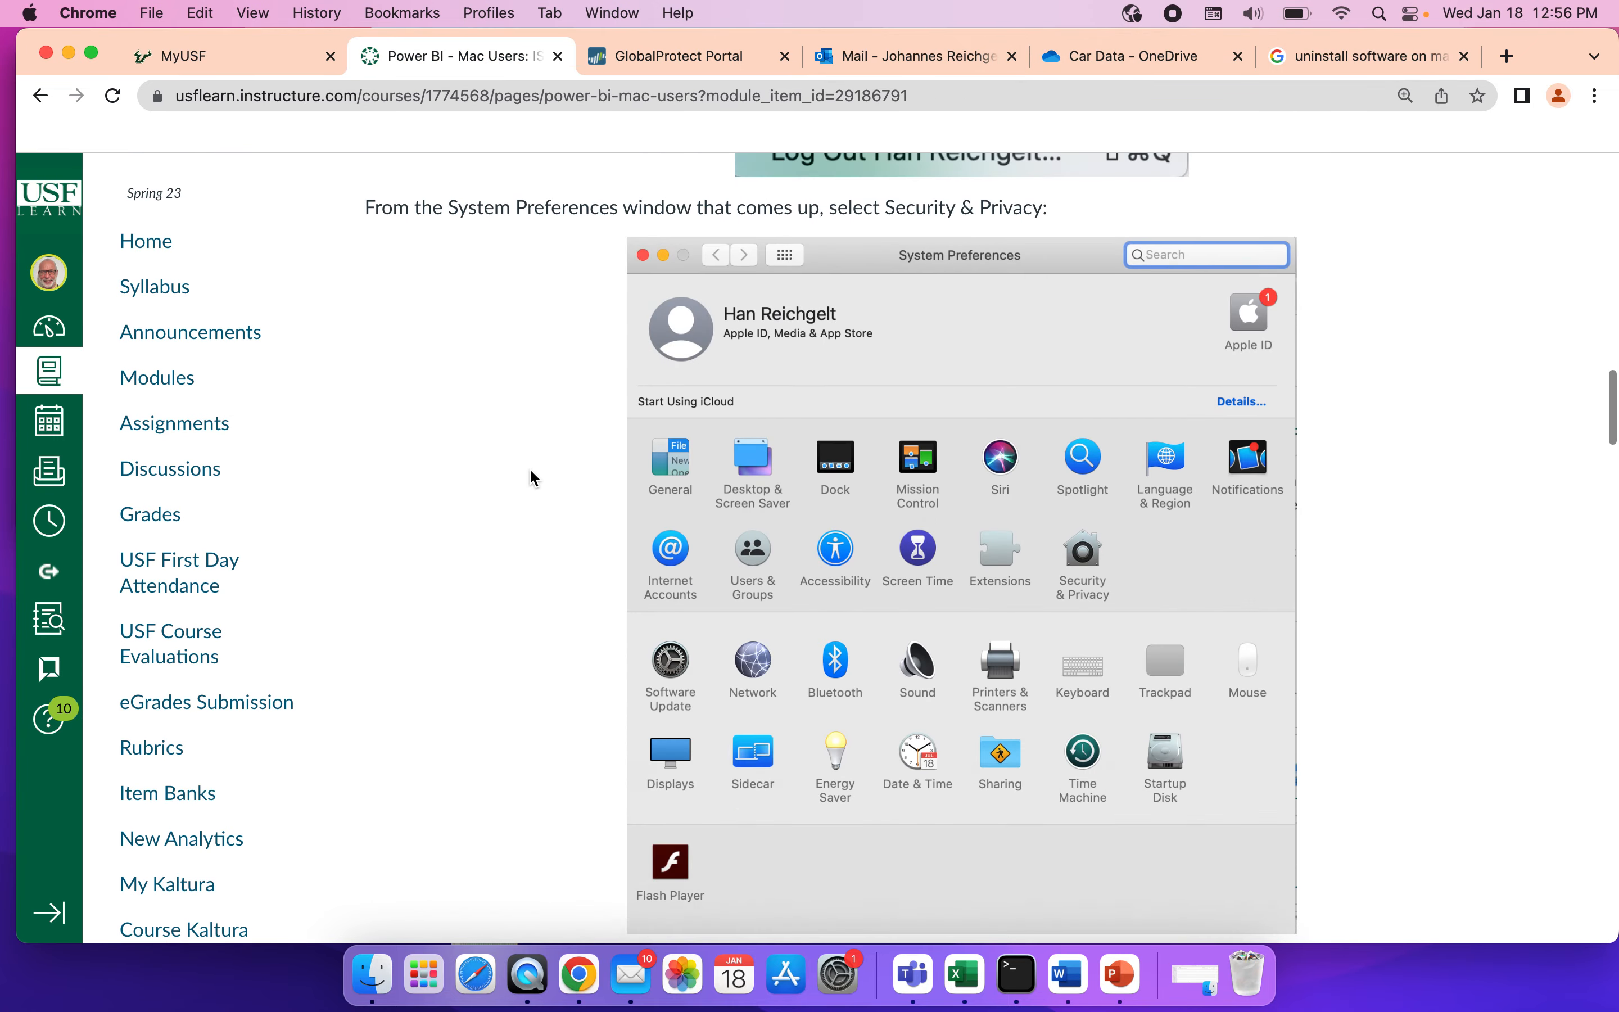
scroll(531, 471, down, 15)
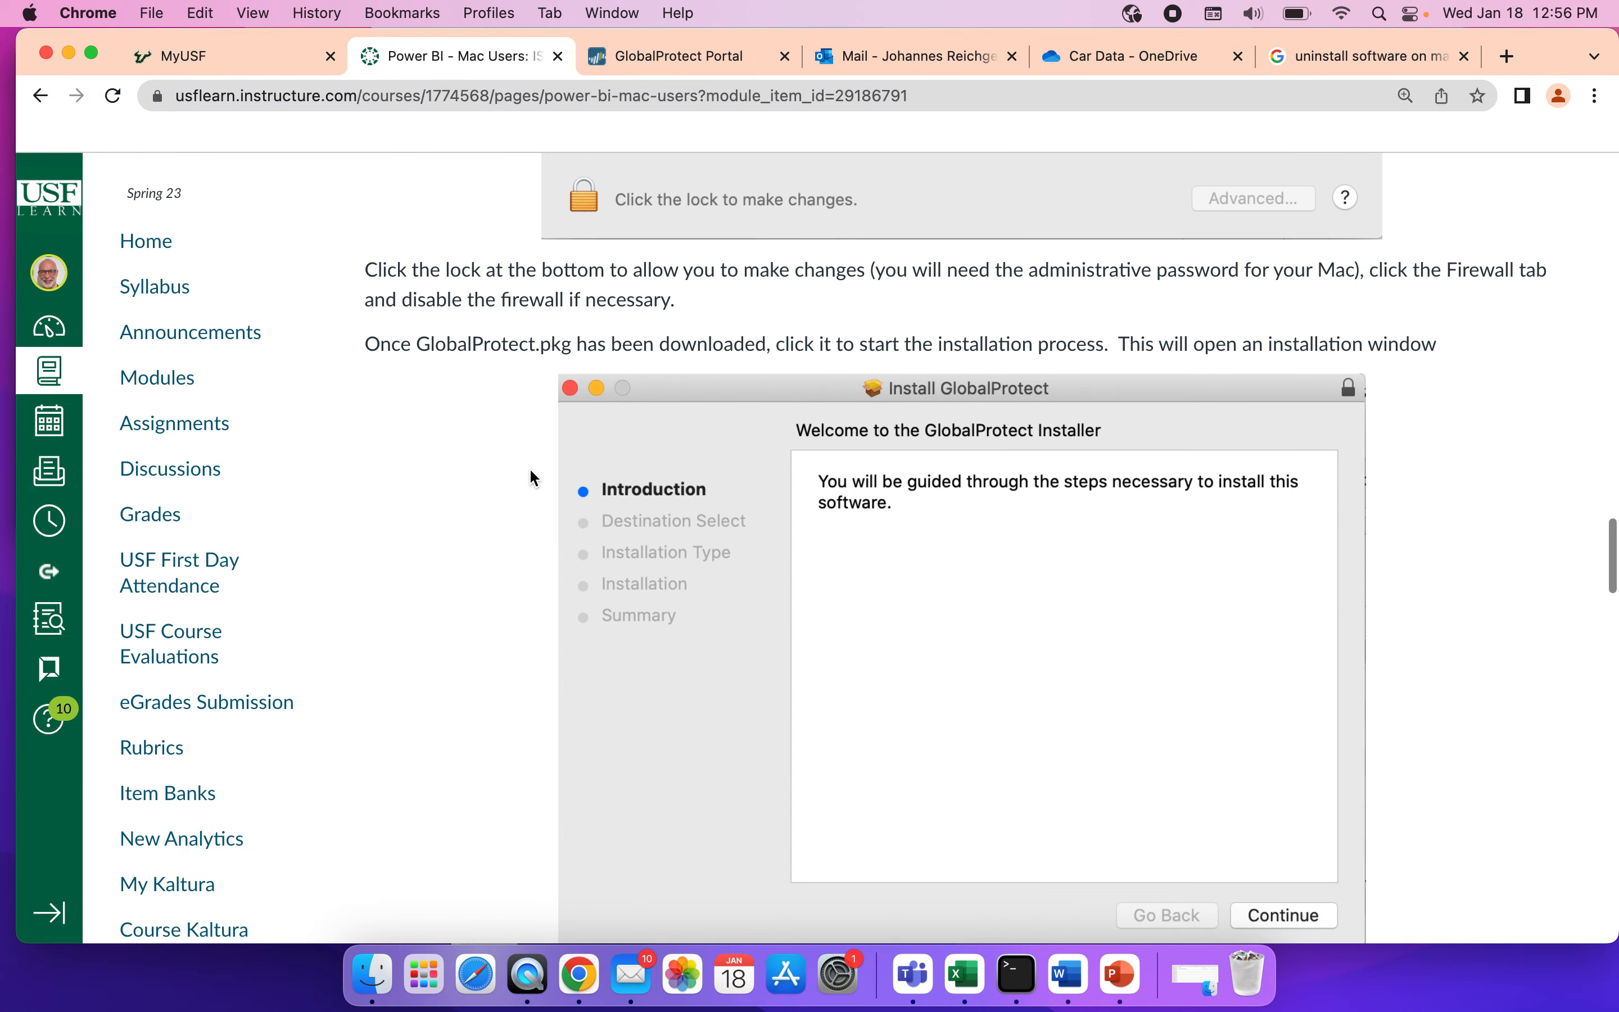
scroll(531, 470, down, 10)
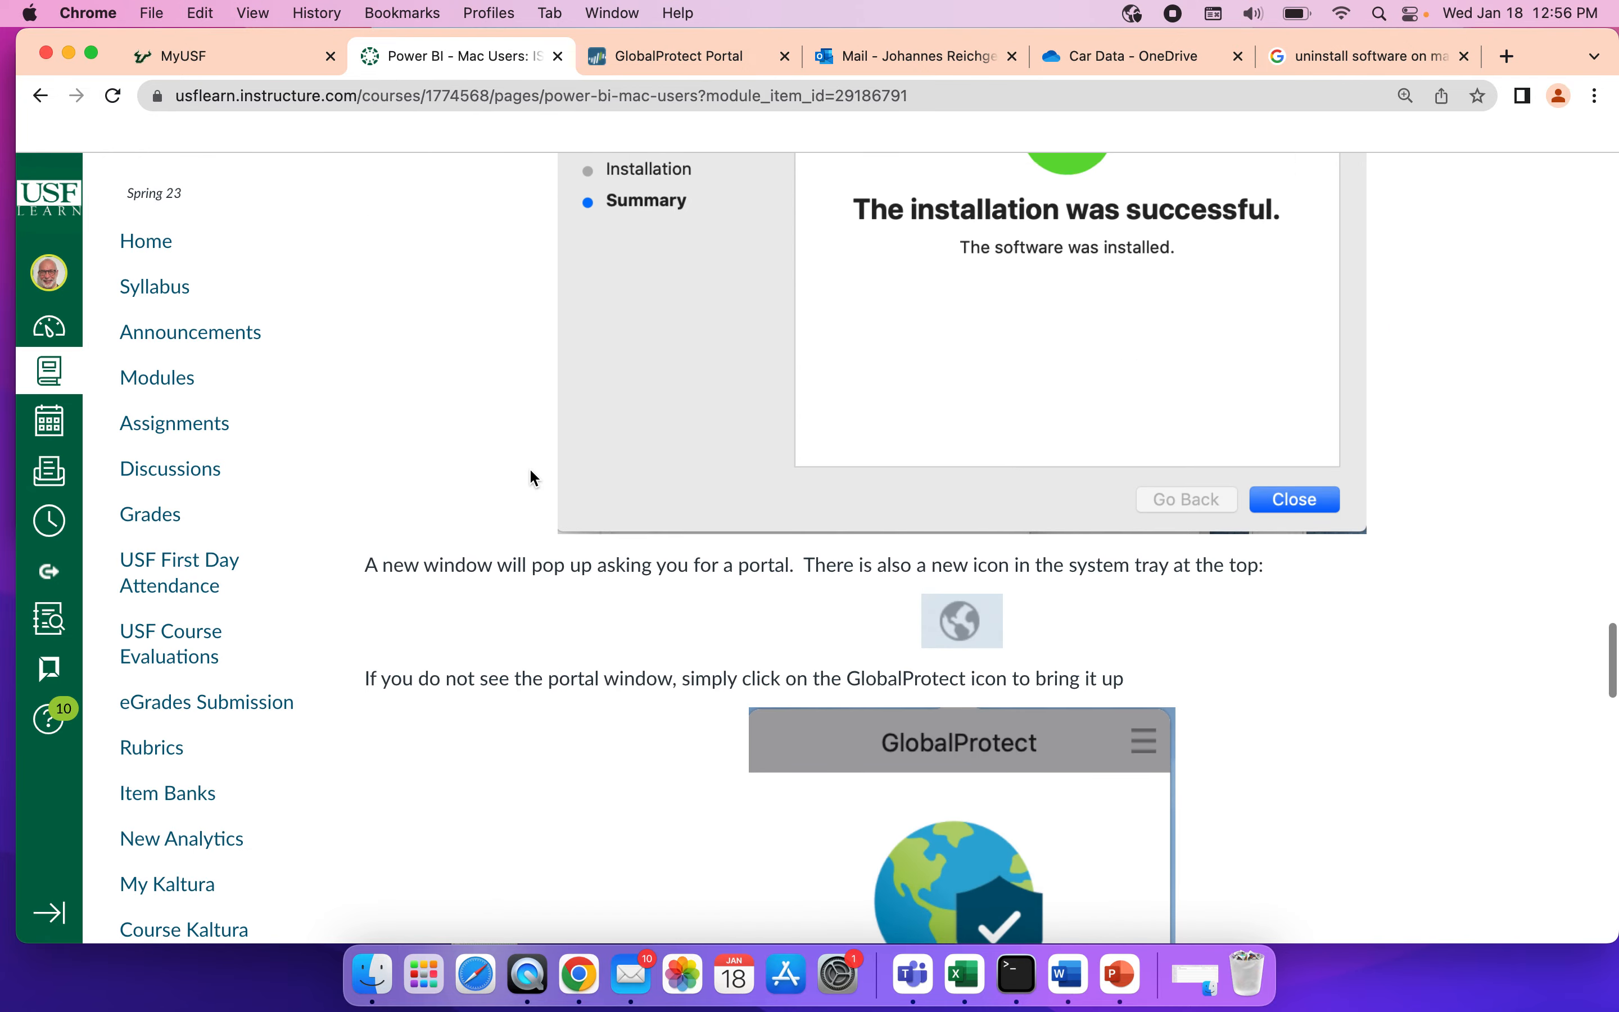
scroll(531, 471, down, 2)
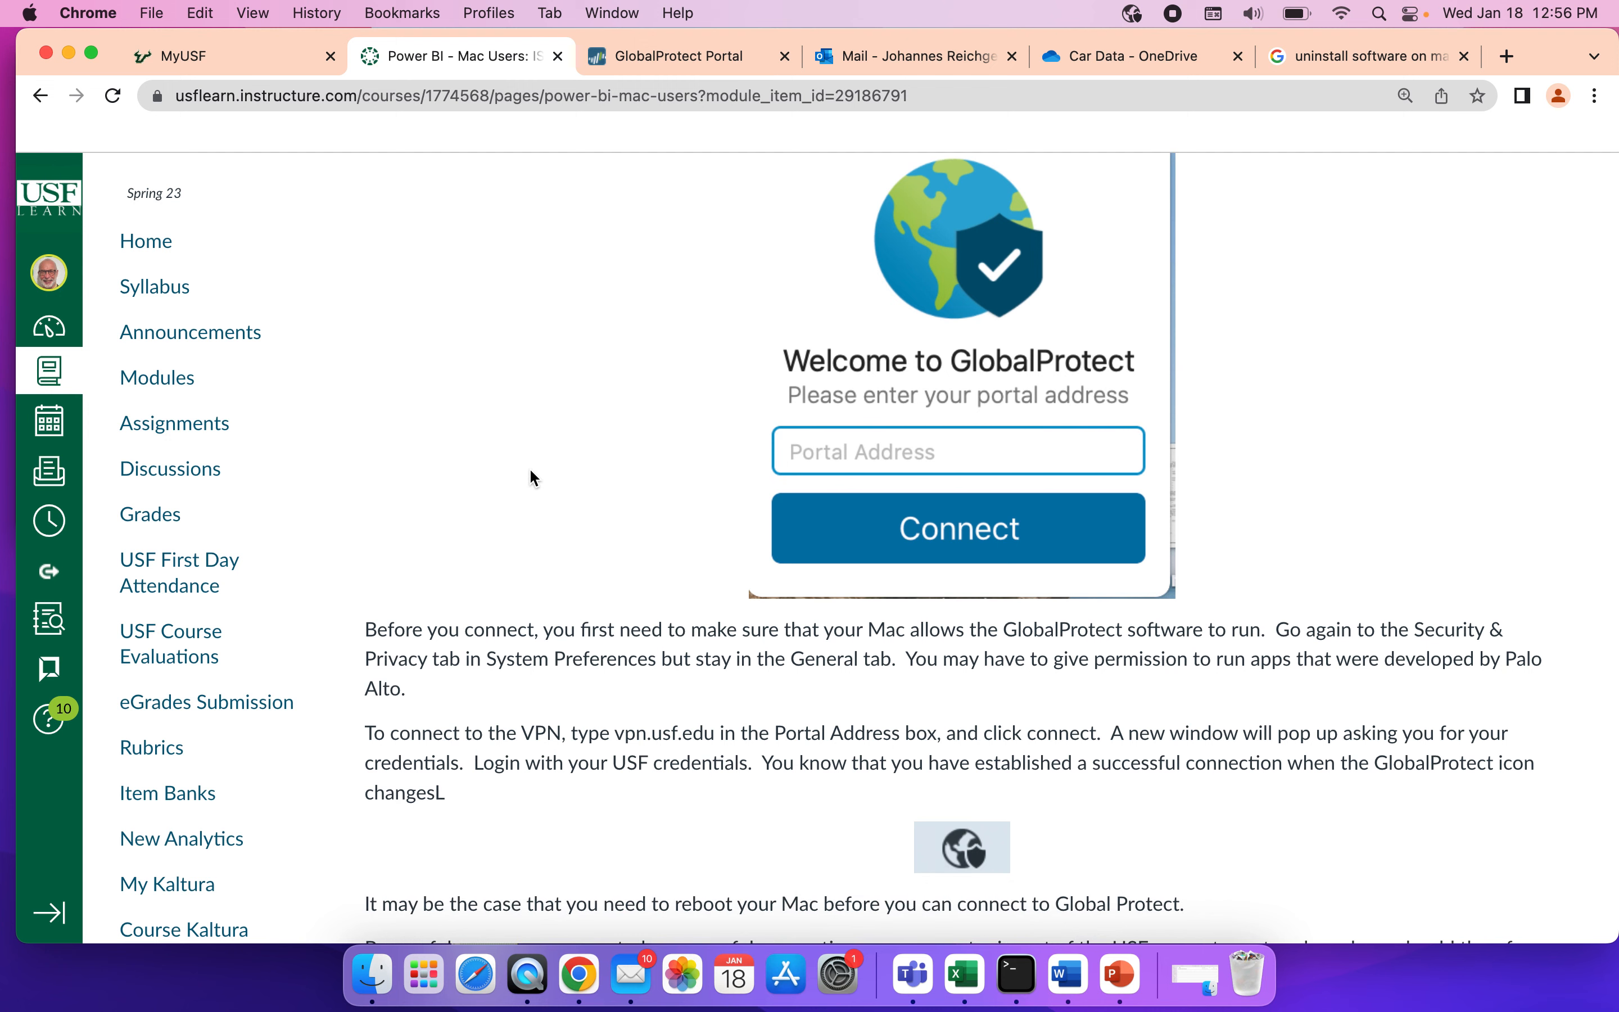
scroll(595, 591, down, 7)
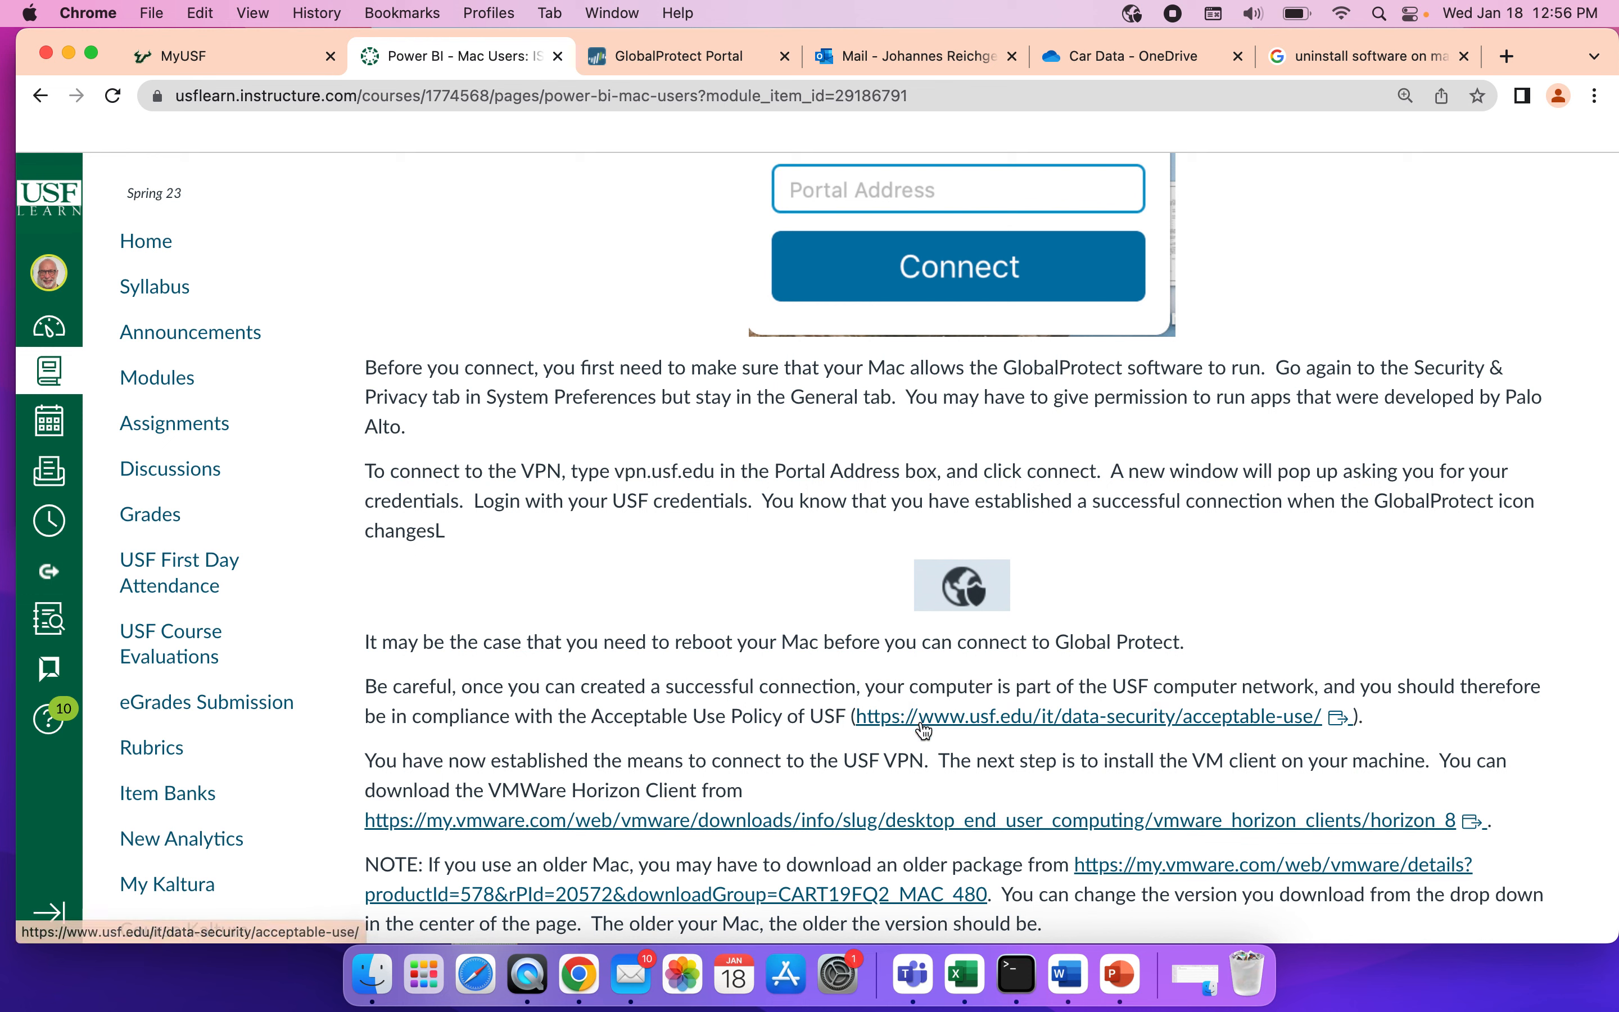
click(1070, 718)
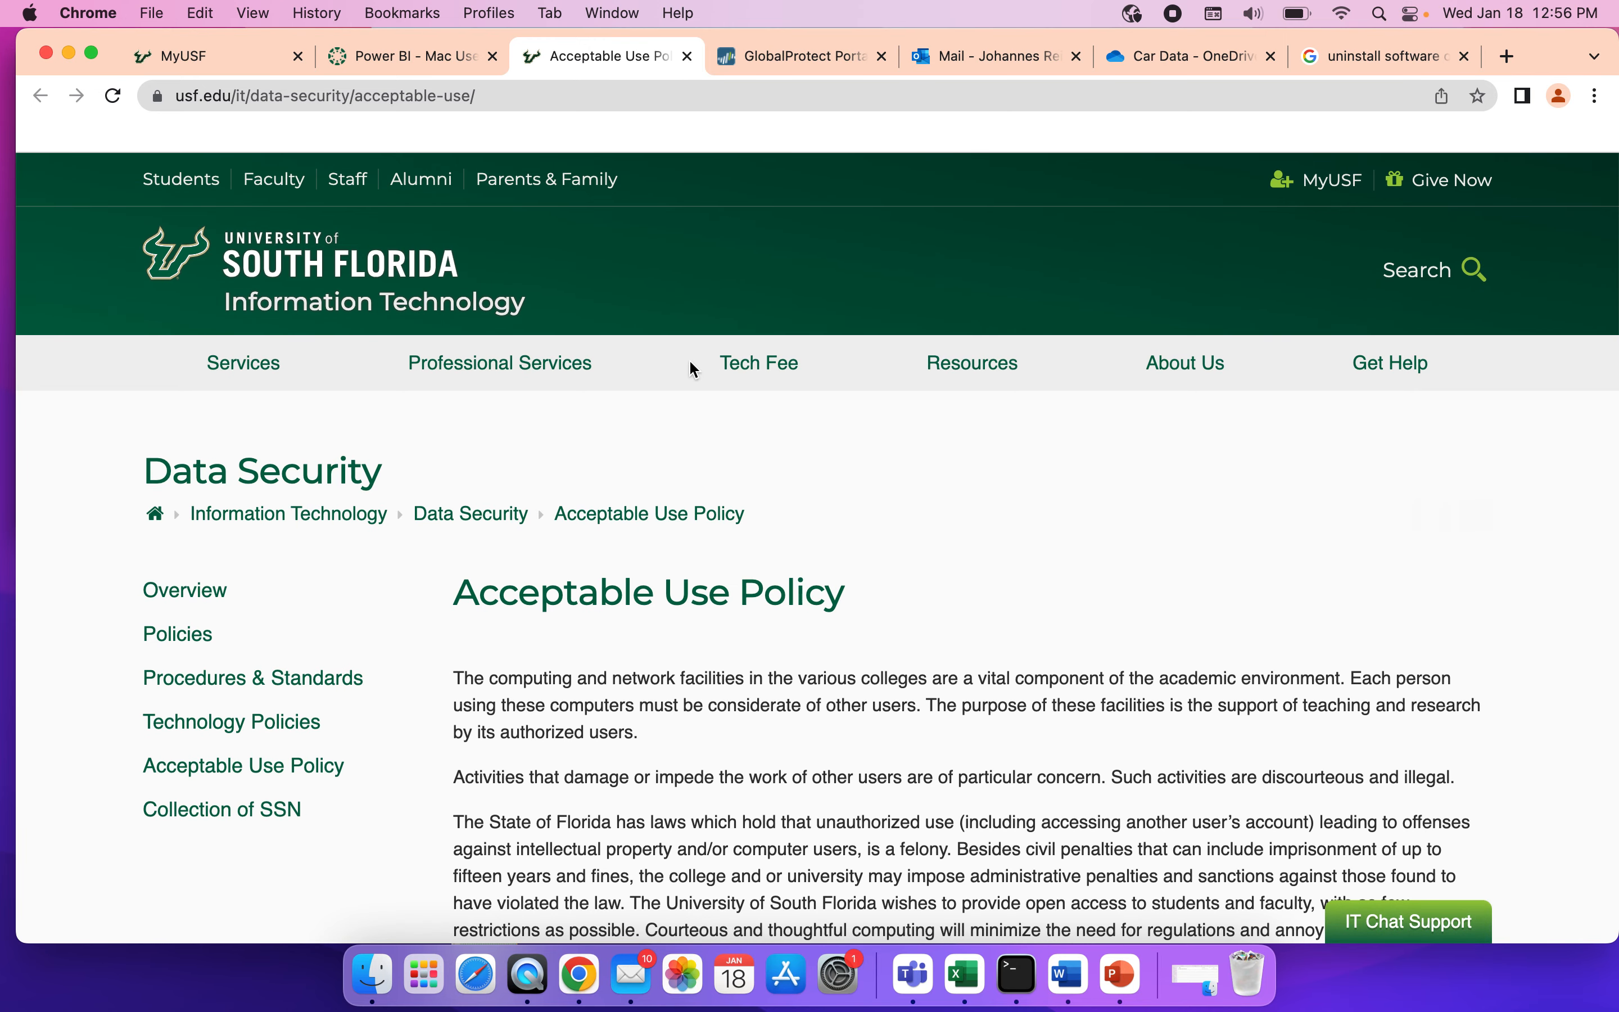
click(687, 57)
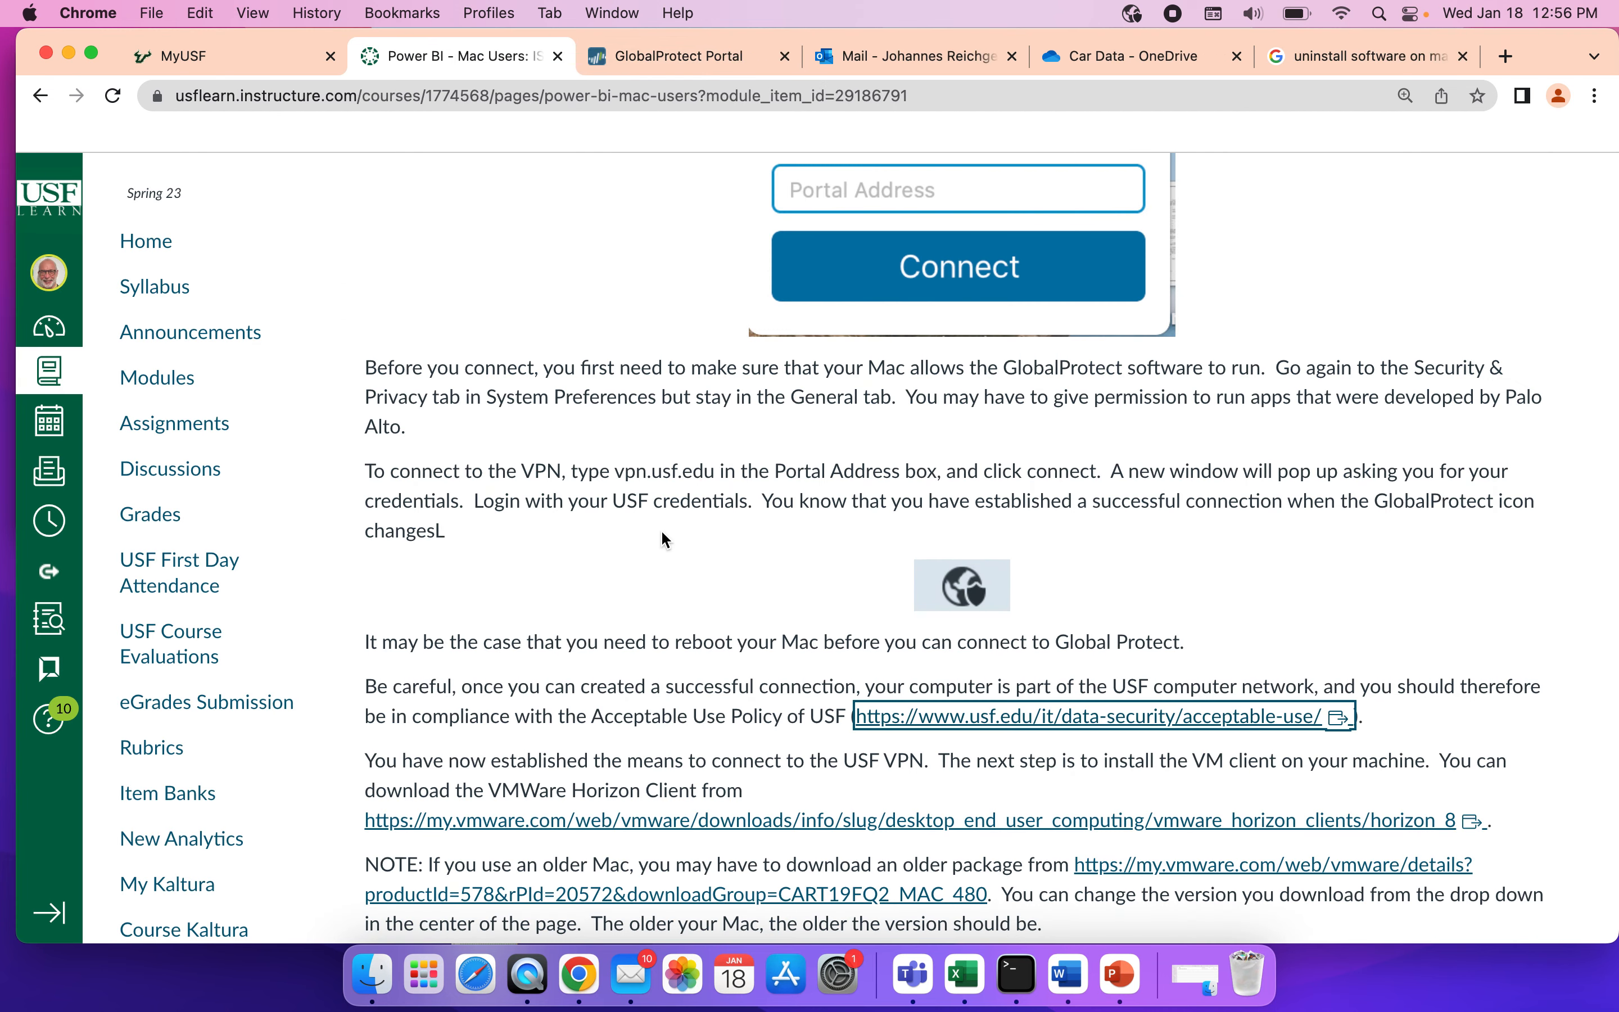
Follow the course page's VMware Horizon 8 link to the download page of VMware Horizon Client for macOS, checking the available versions.
scroll(661, 528, down, 3)
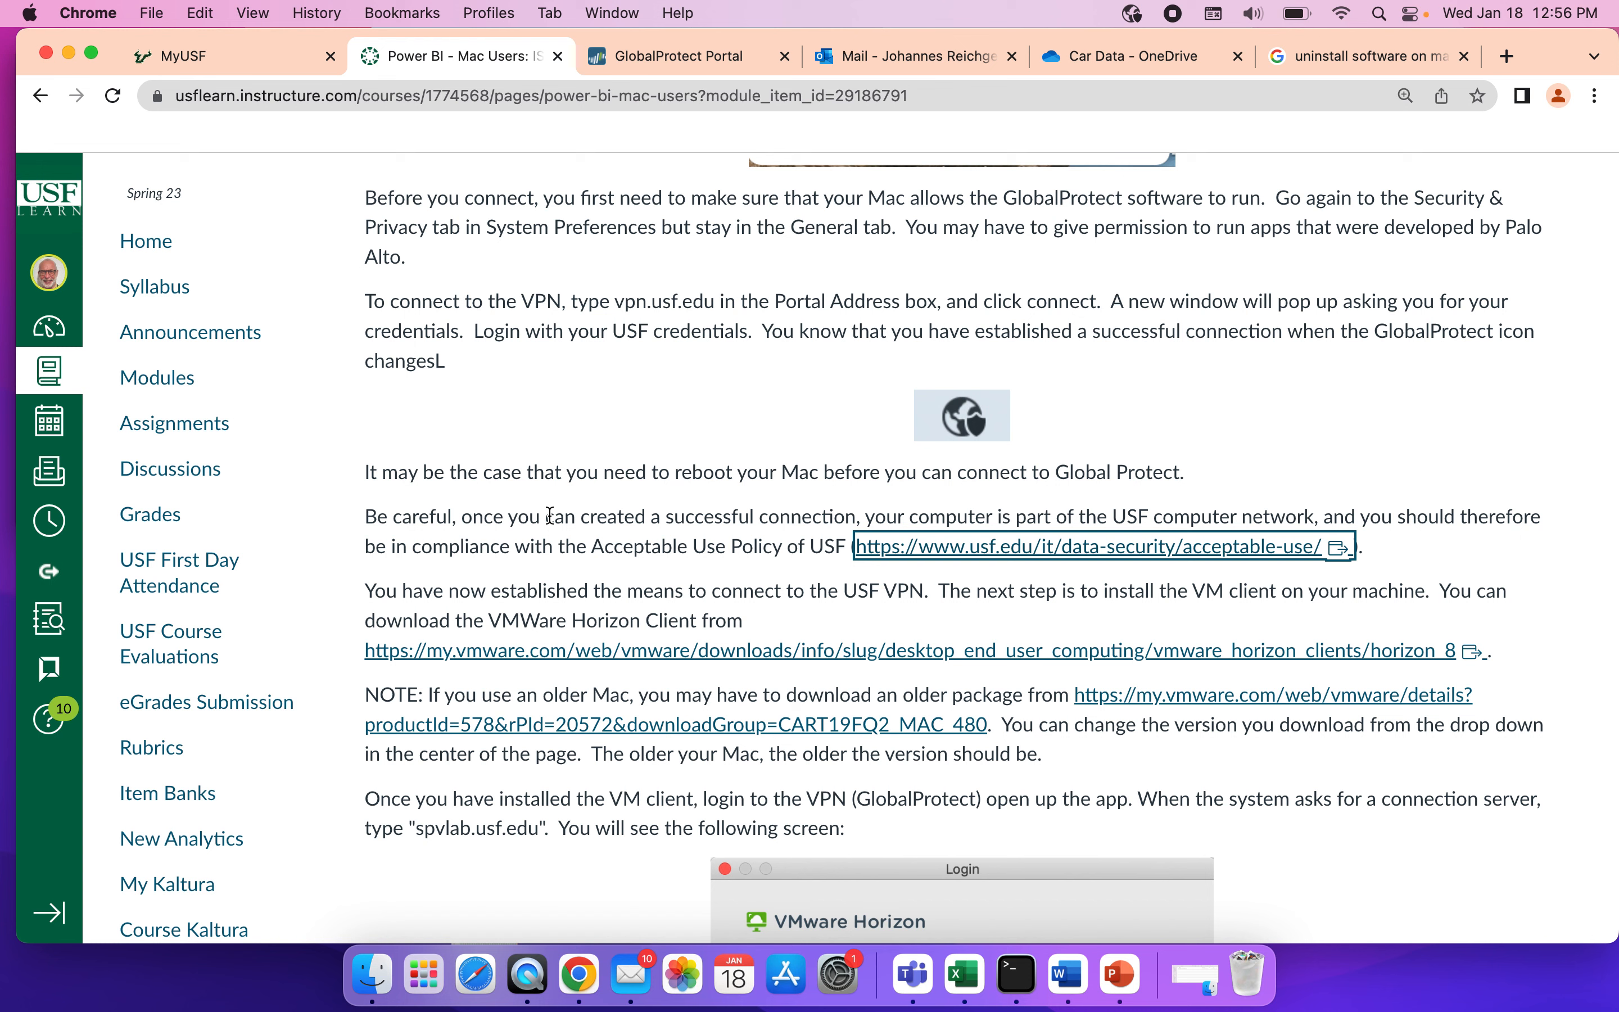
click(763, 663)
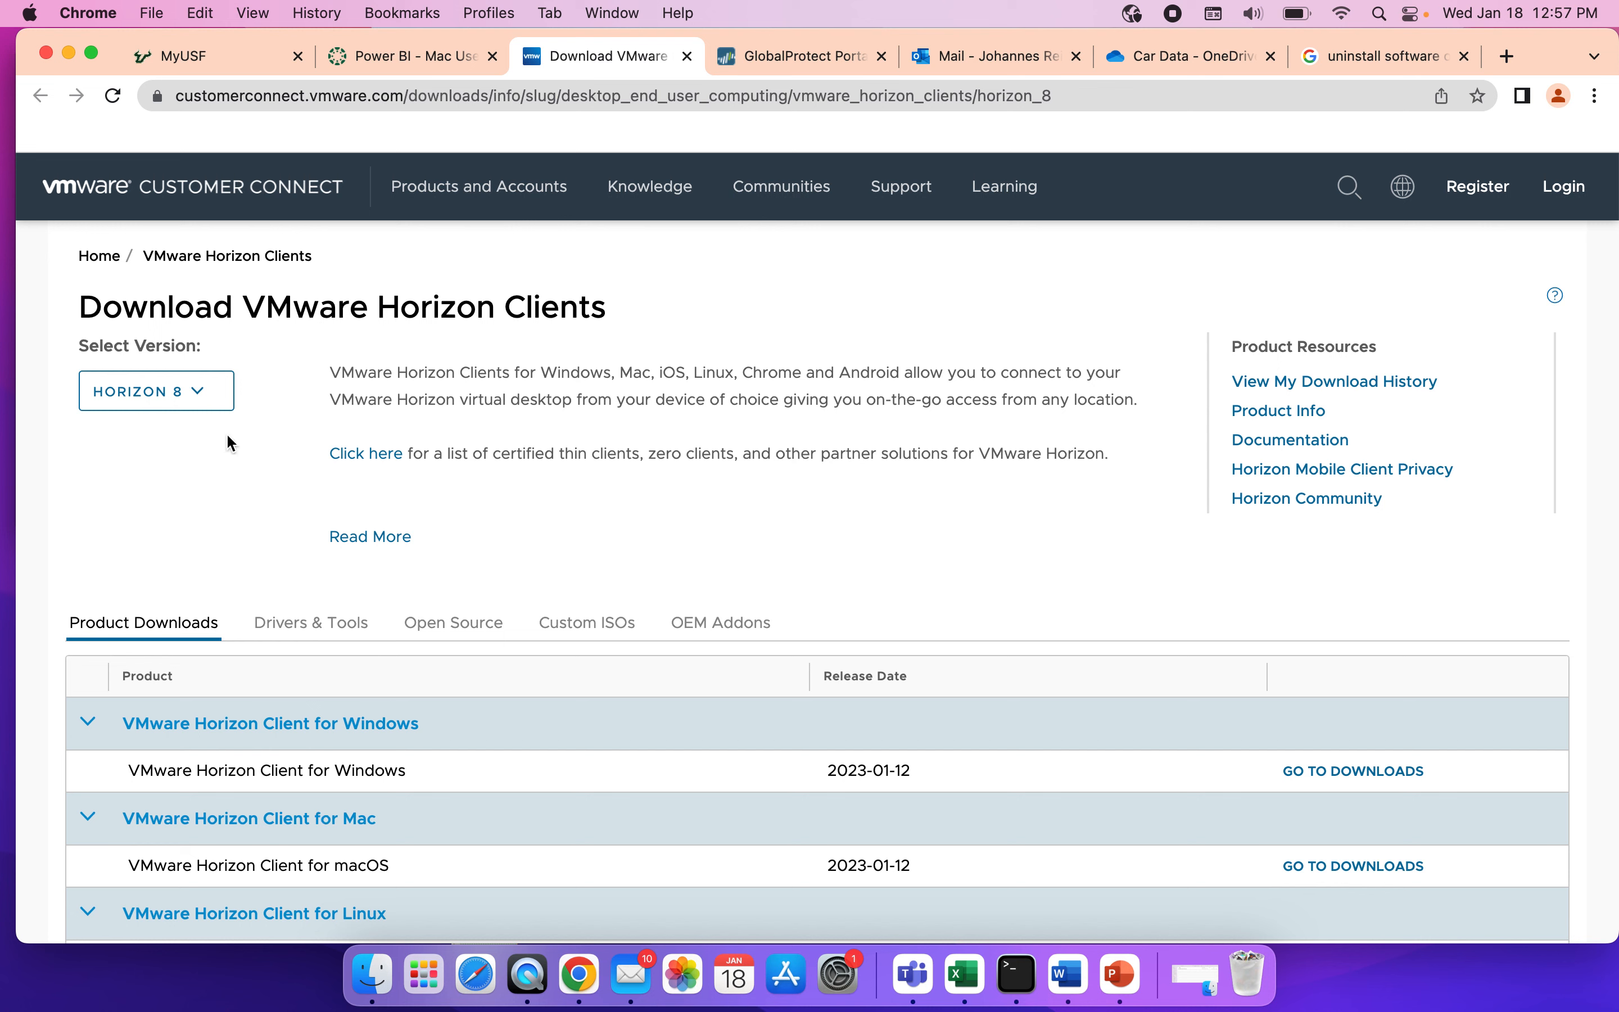
click(207, 395)
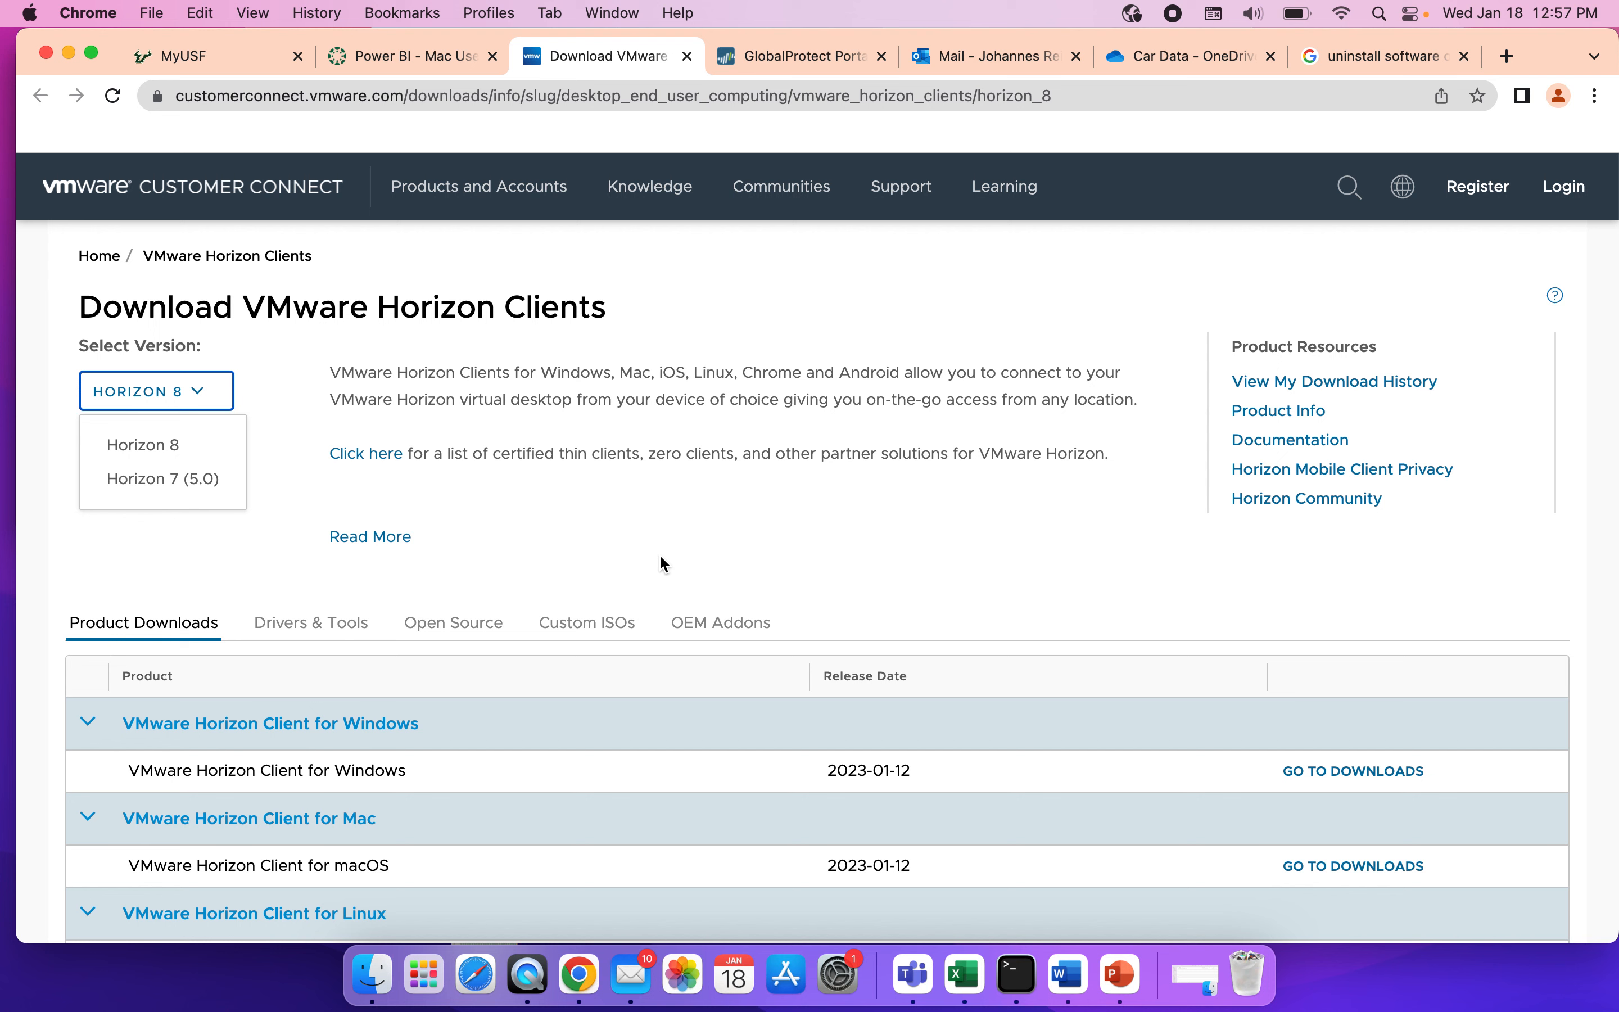
click(698, 546)
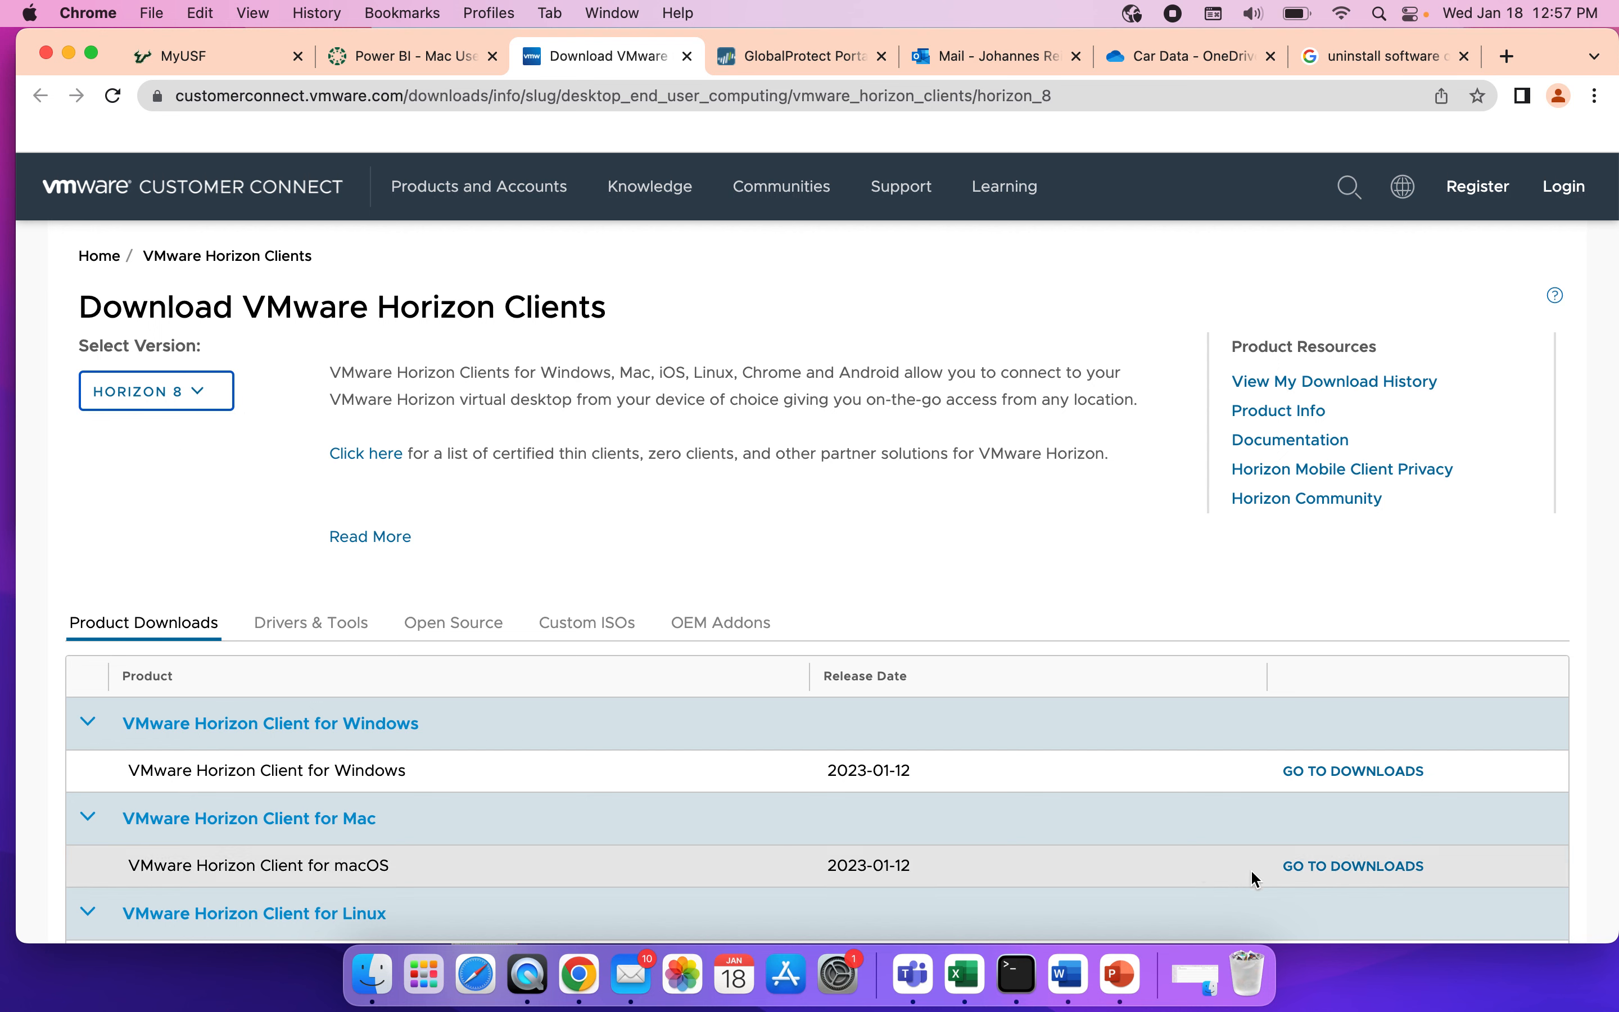
click(1340, 871)
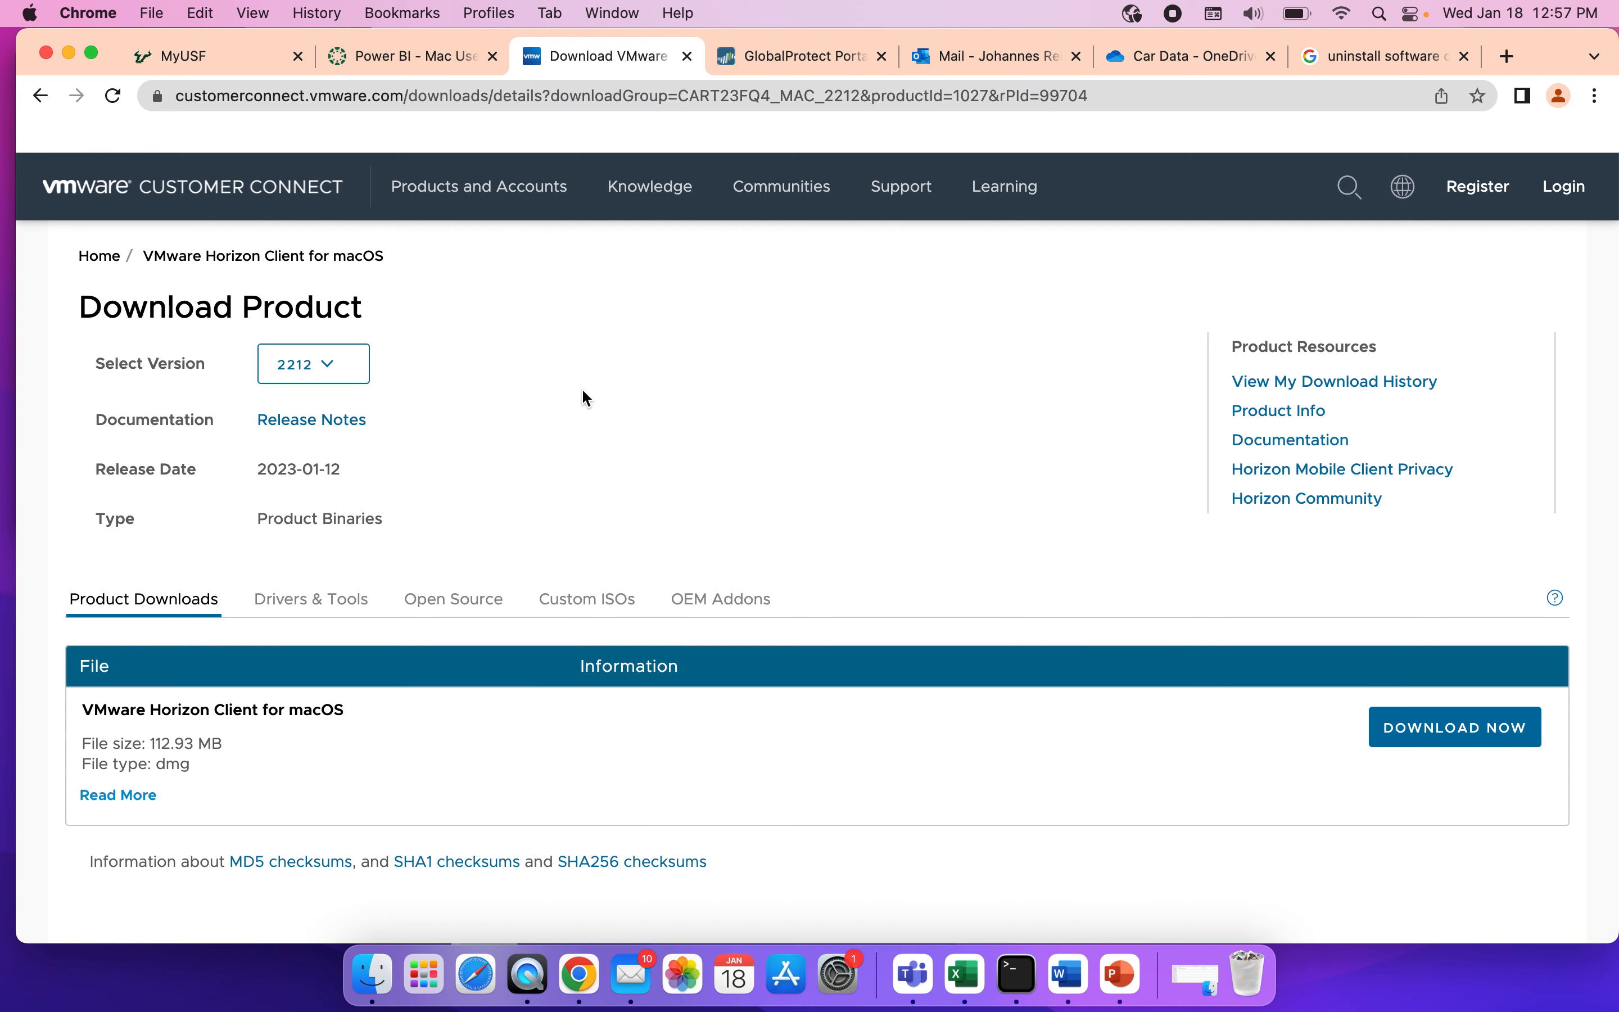
click(332, 364)
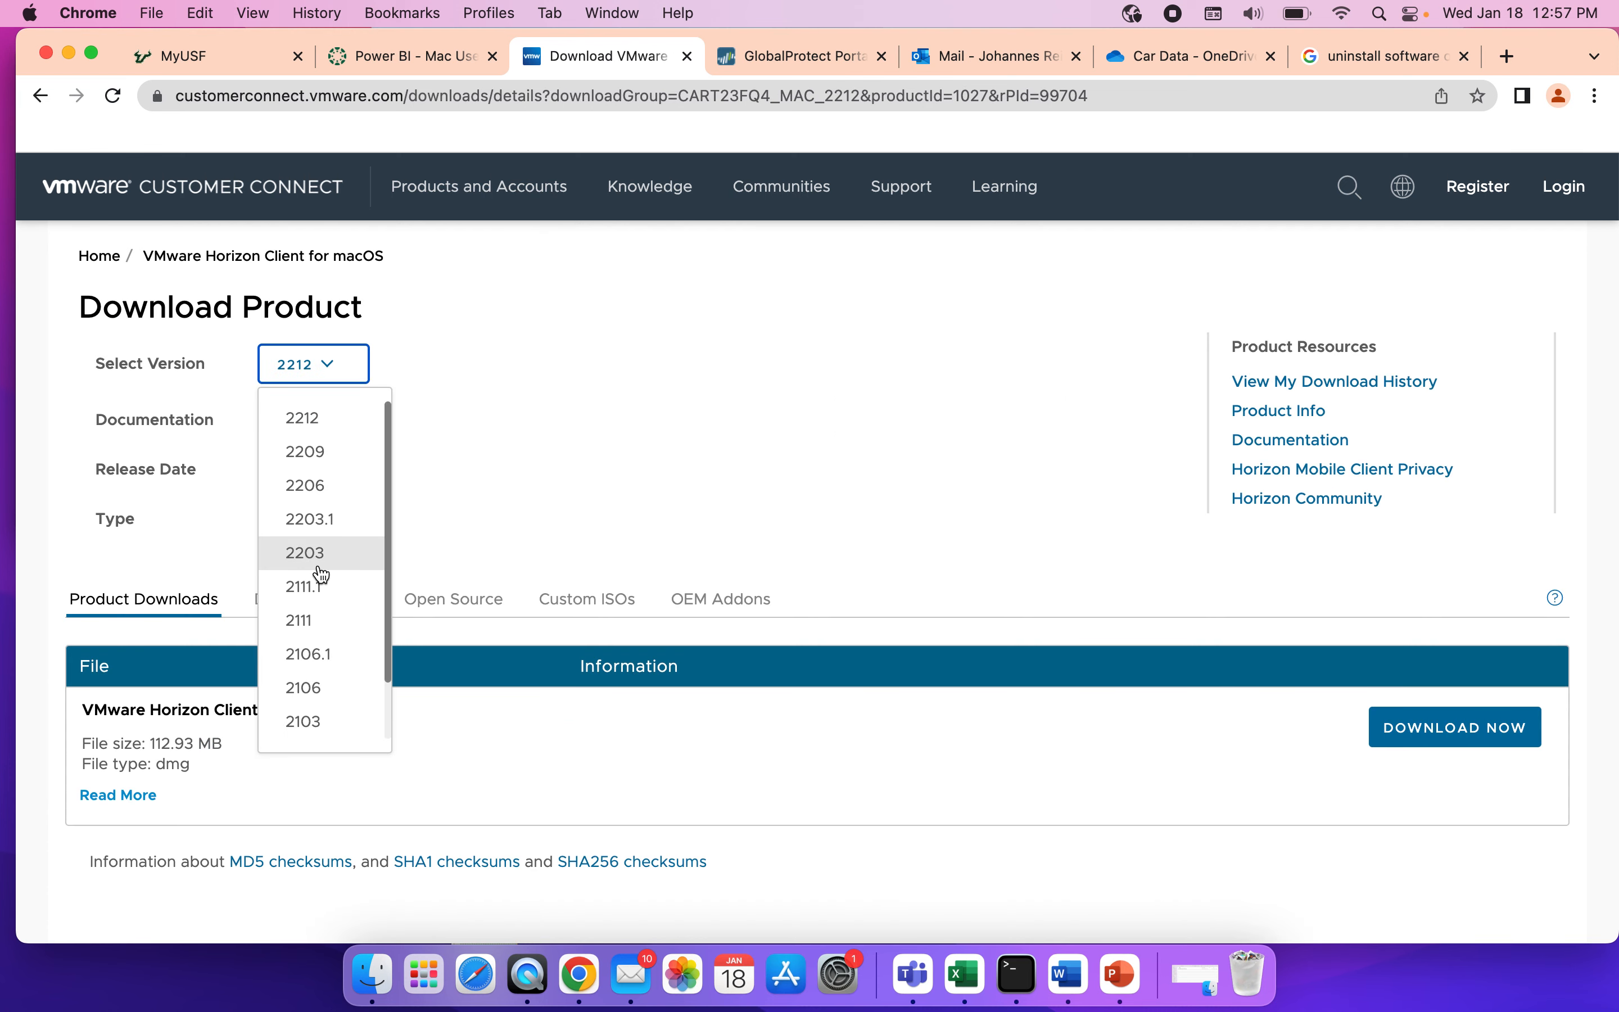
click(979, 505)
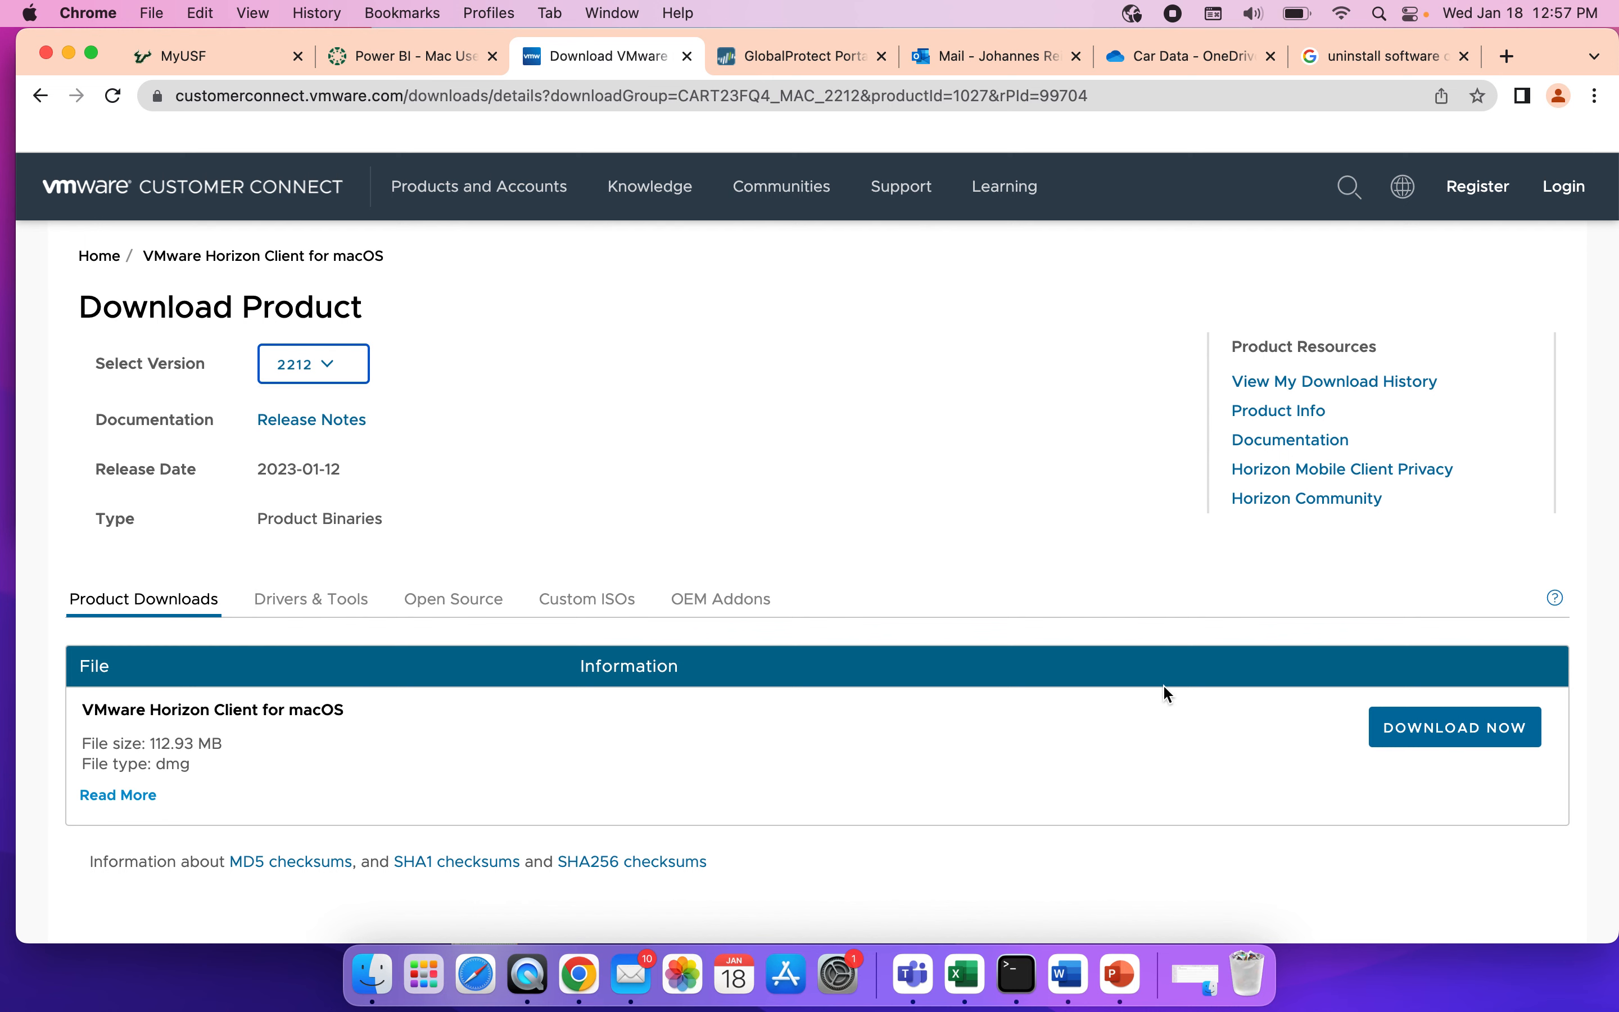
Download VMware Horizon Client 2212 for macOS and install it into the Applications folder, replacing the older copy.
click(1439, 734)
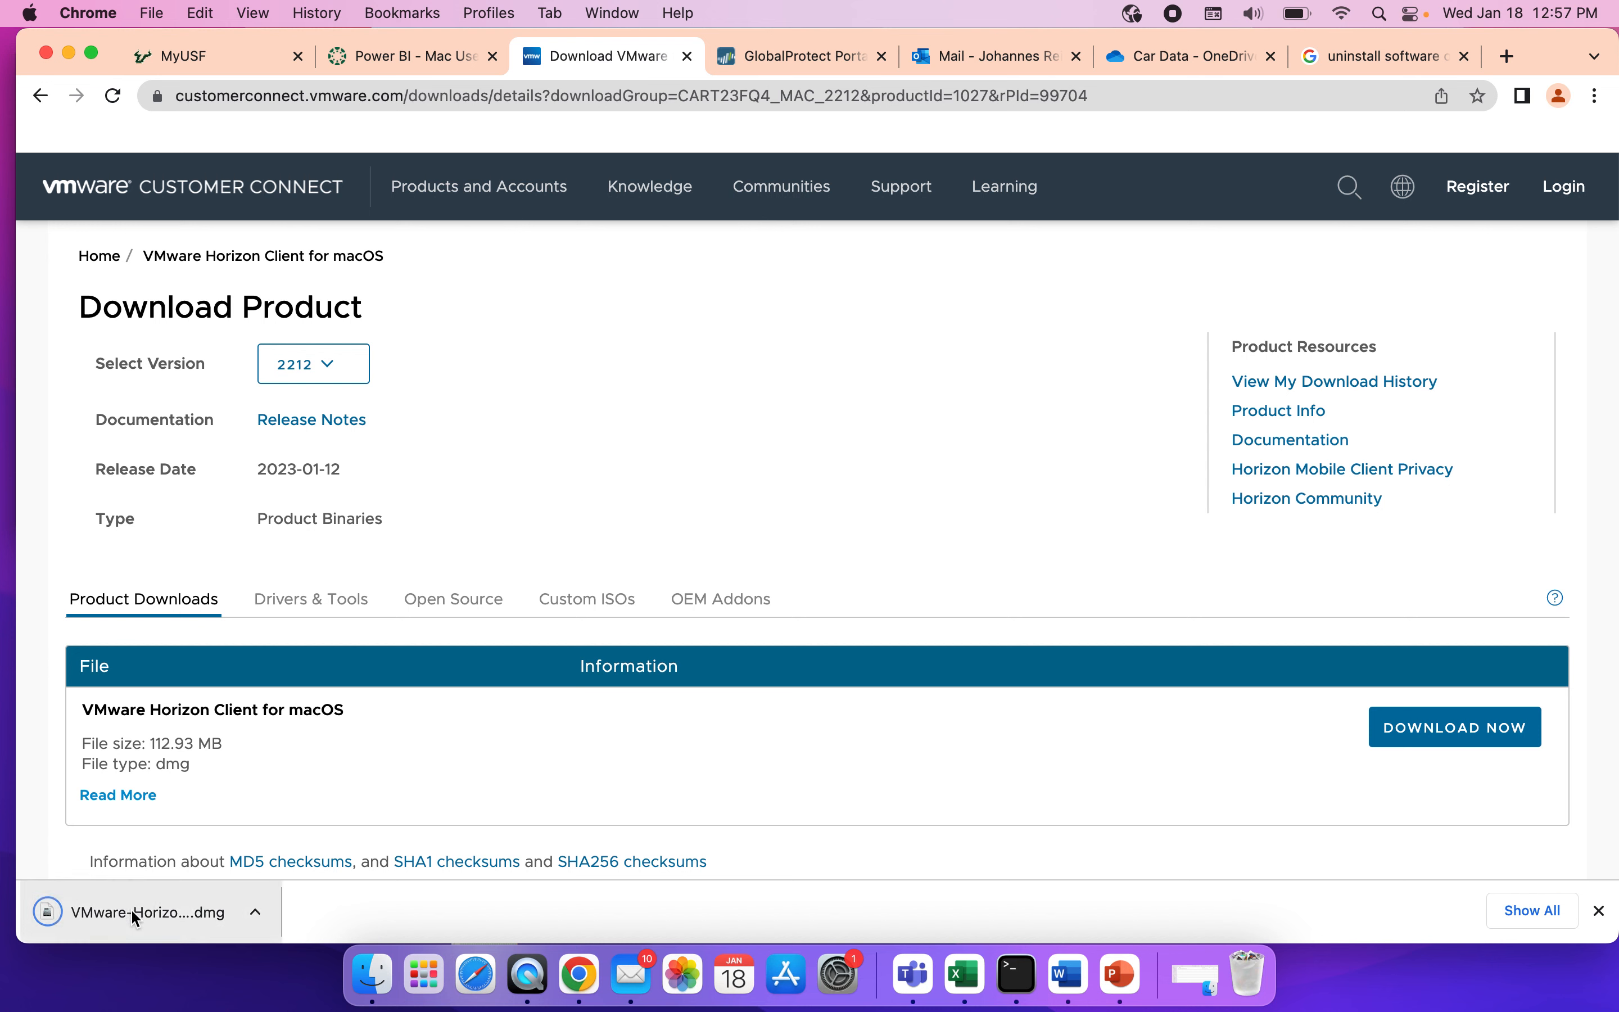
click(156, 913)
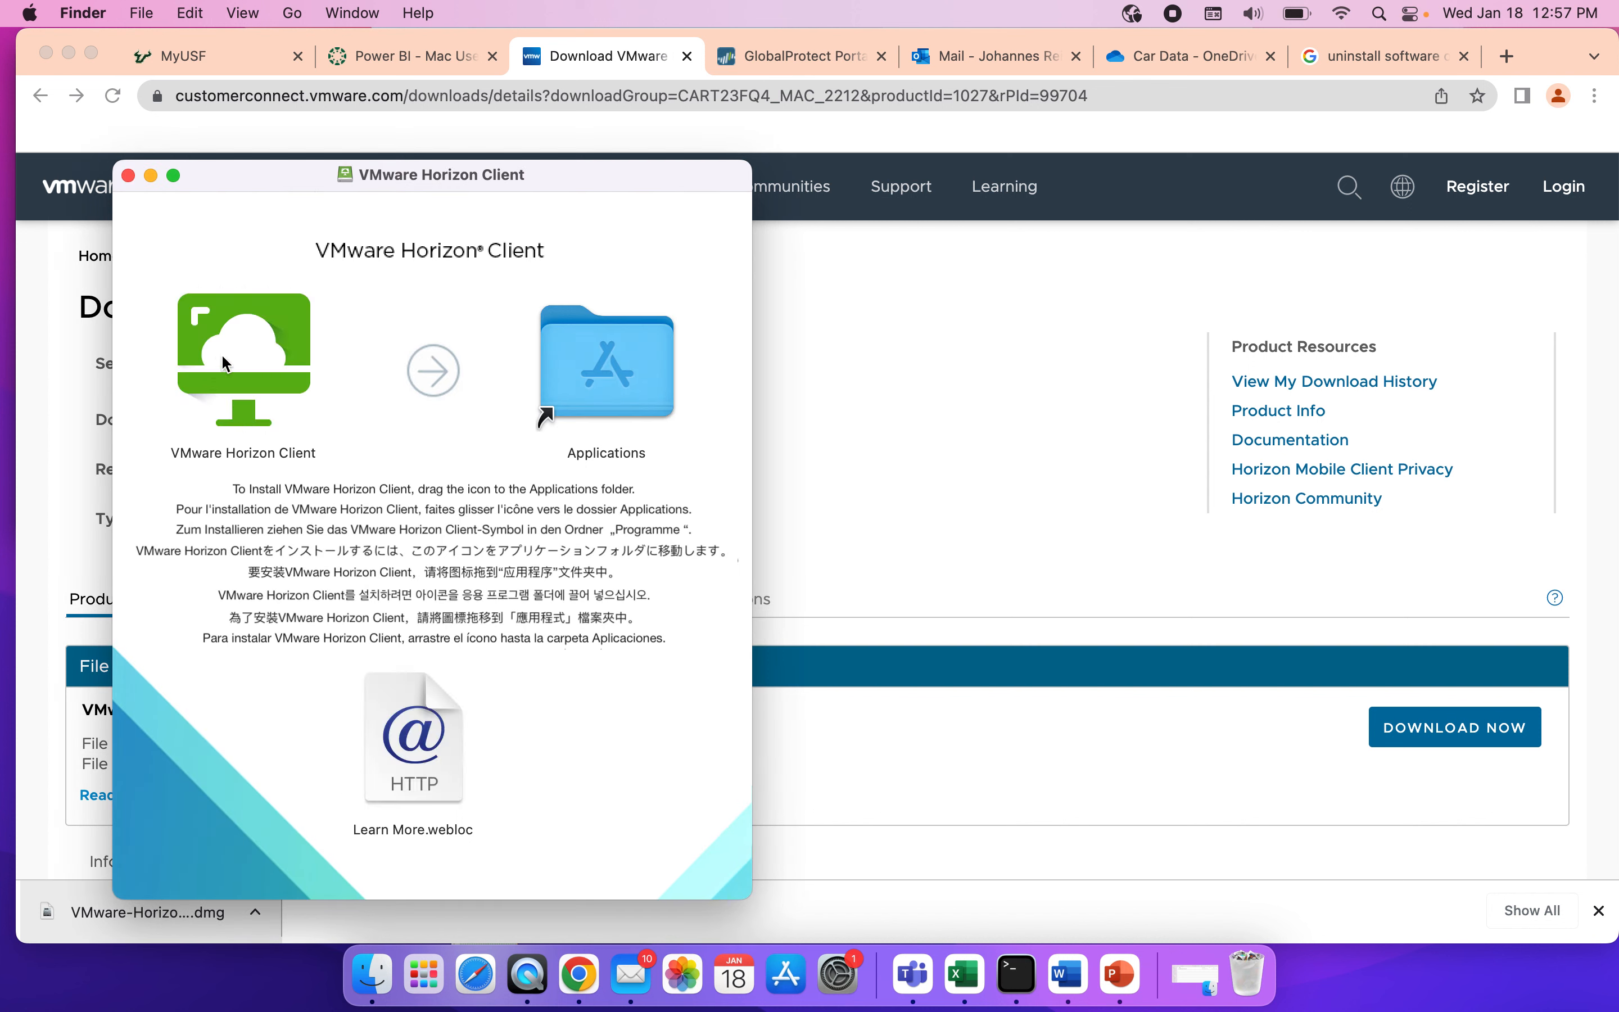
drag(233, 334, 610, 345)
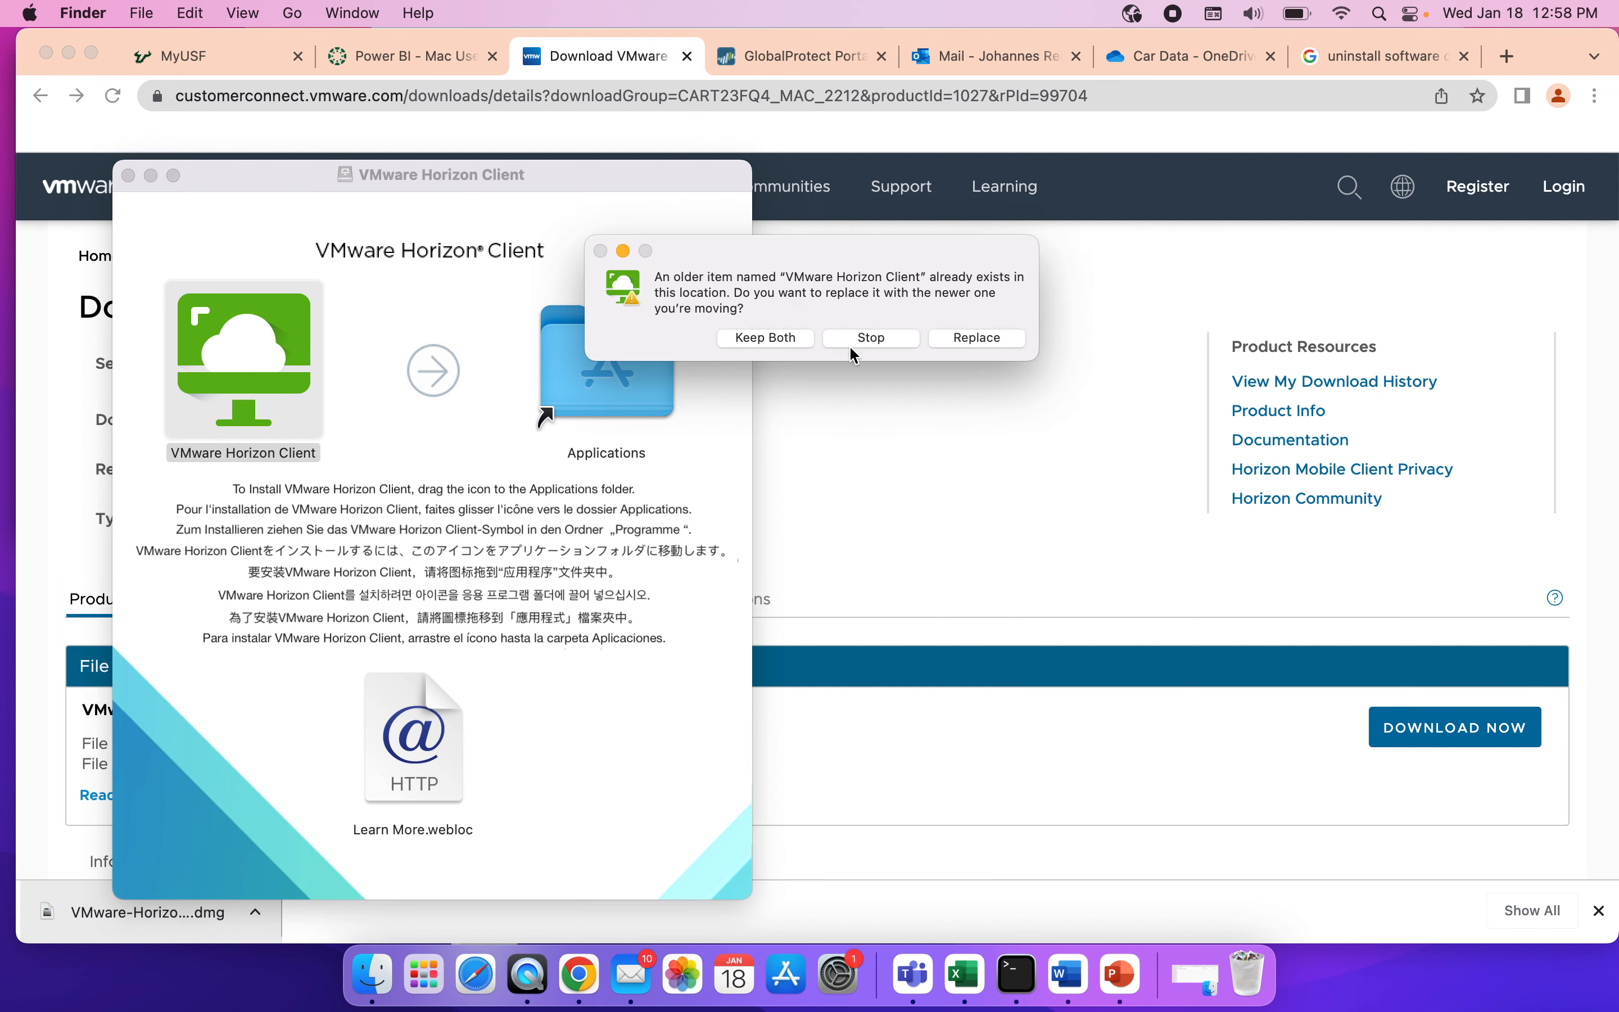
click(984, 340)
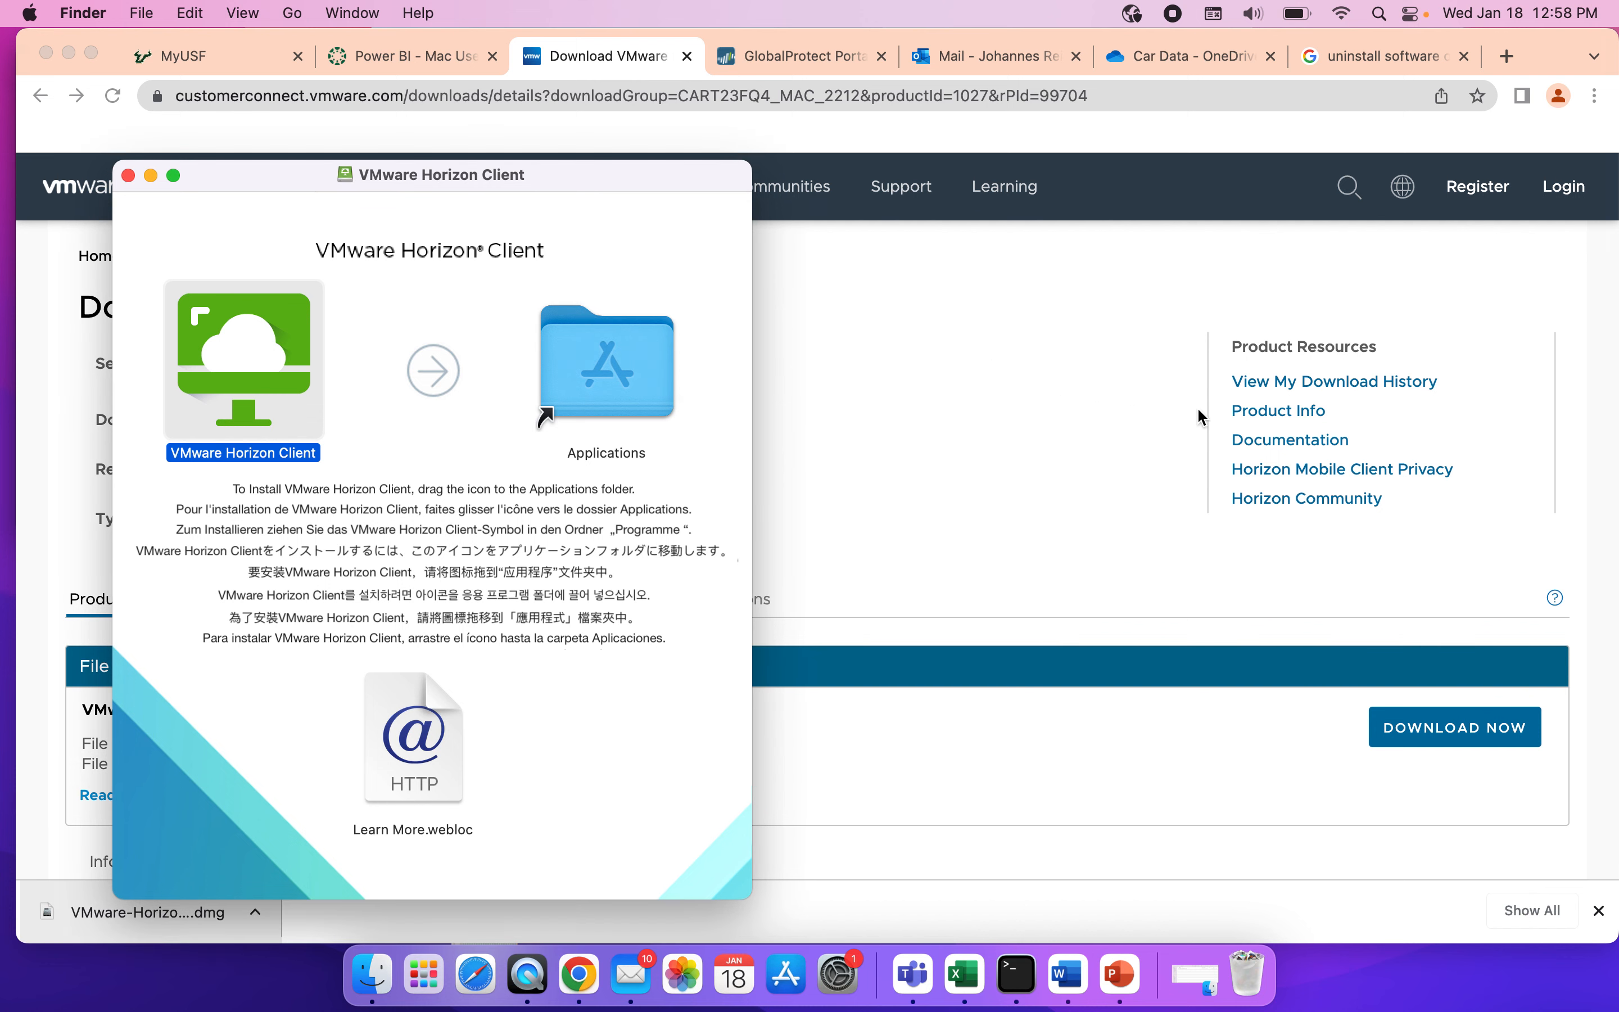
click(1011, 573)
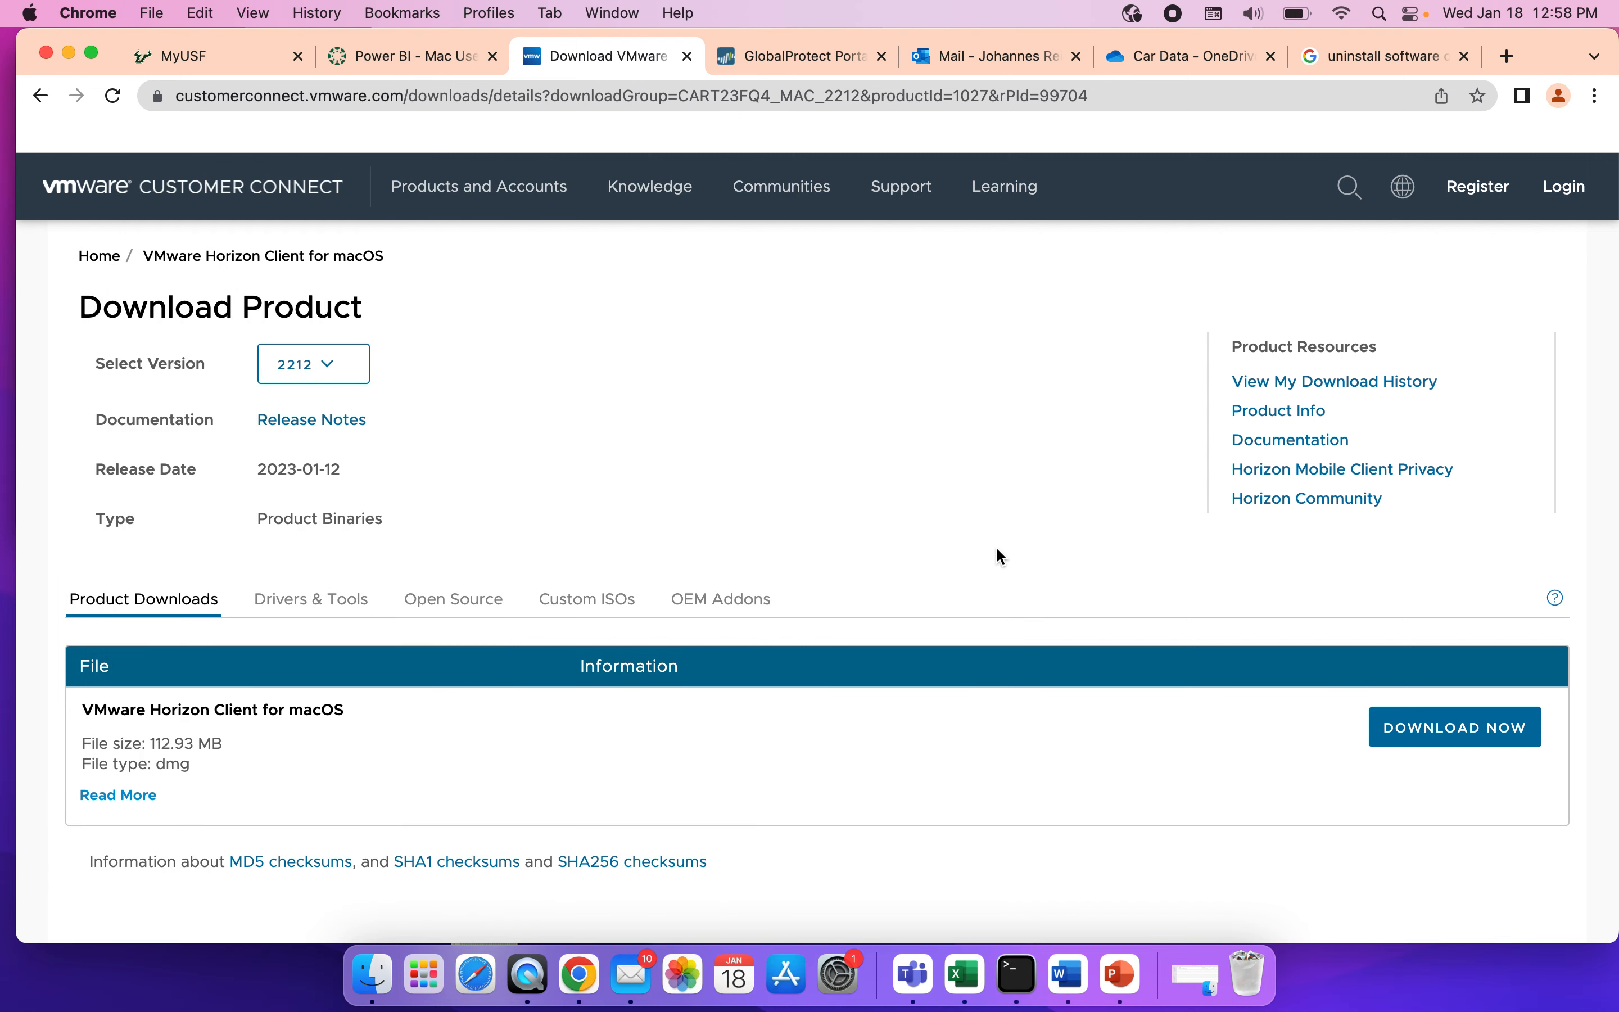
key(shift+super+a)
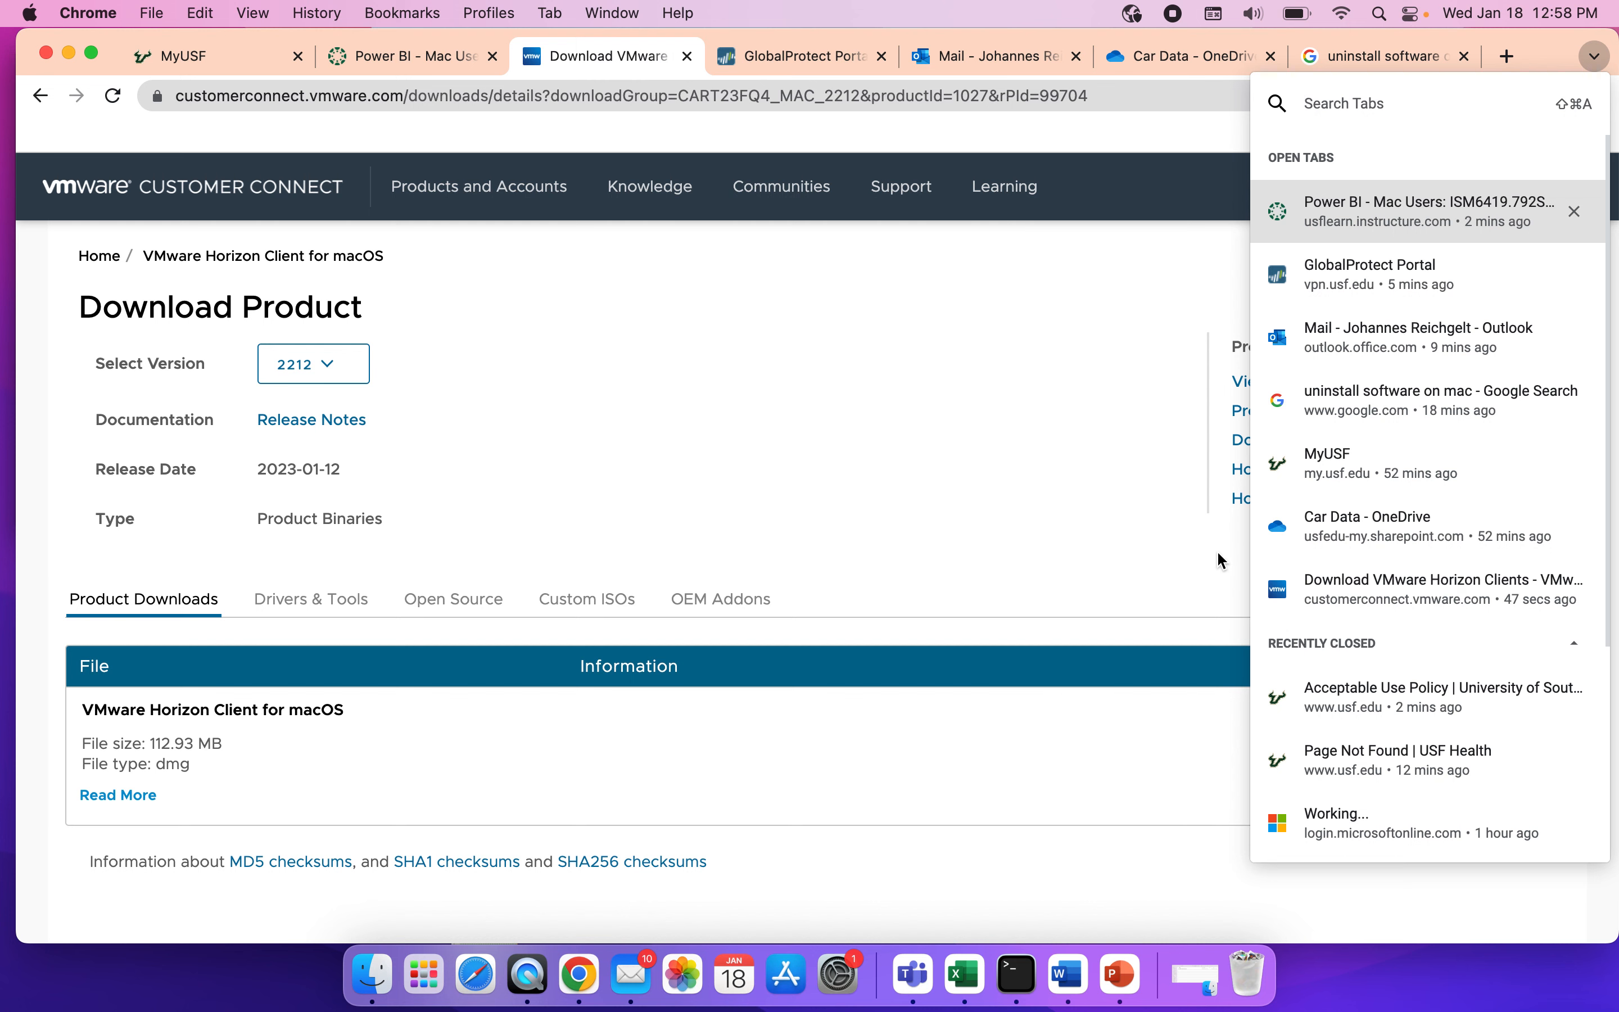
click(971, 485)
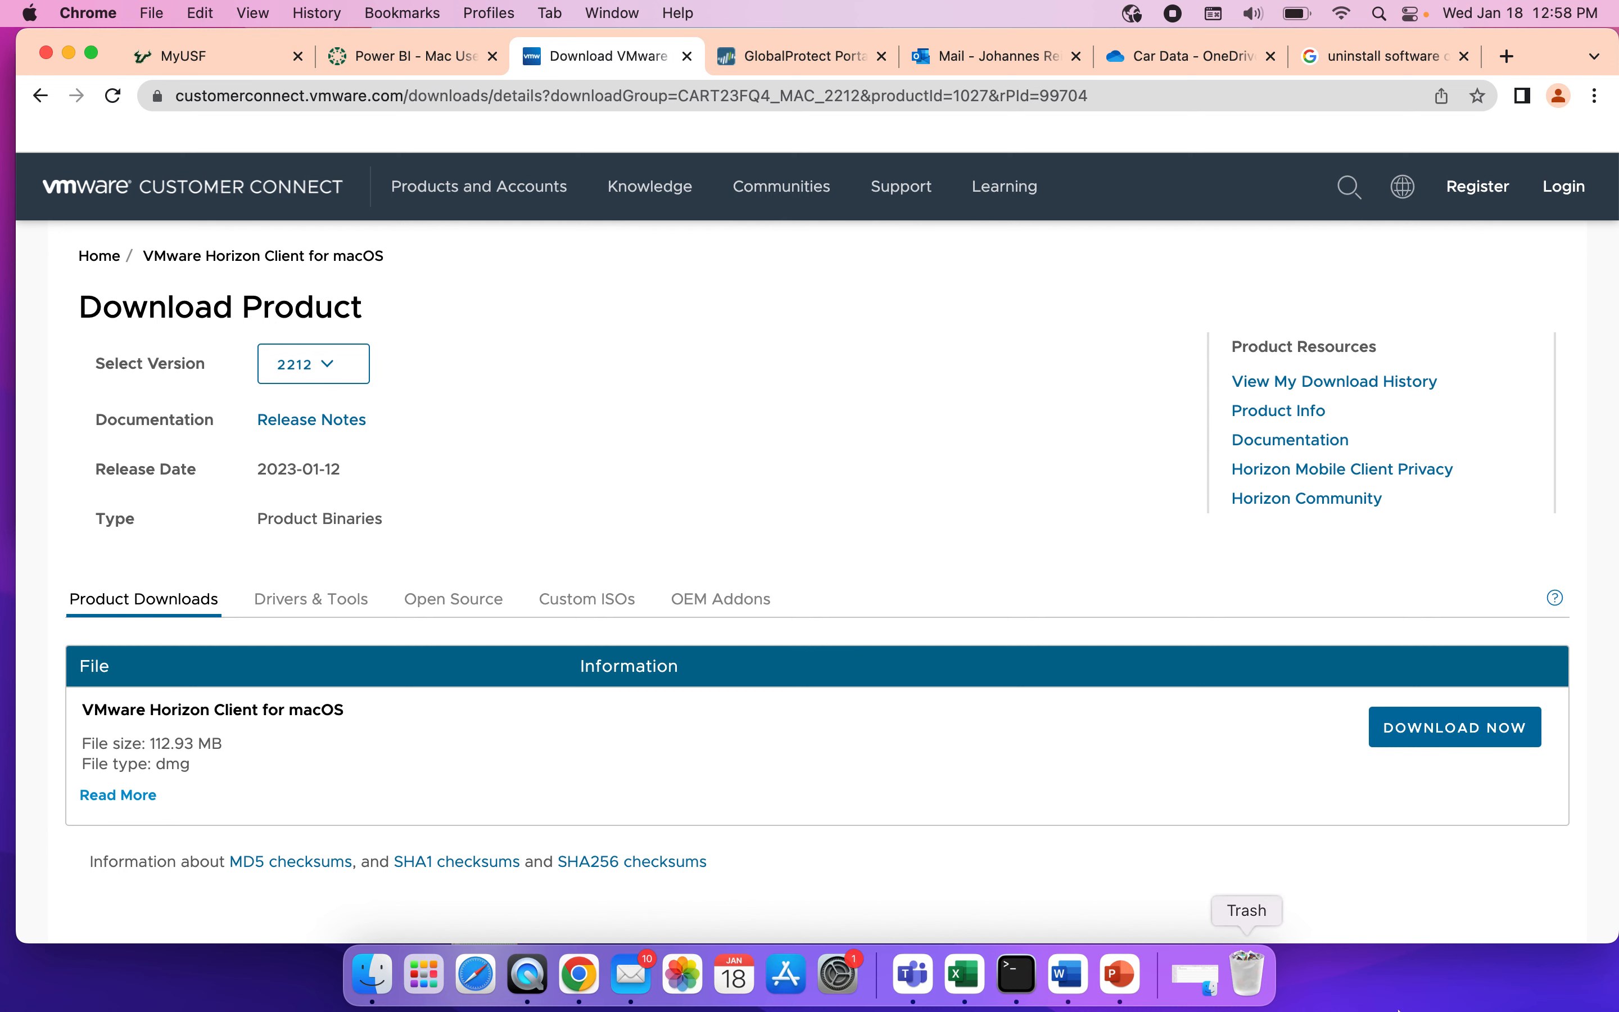
Launch VMware Horizon Client from the Applications folder, allow it to open, and cancel the login to the spvlabcs.forest.usf.edu server.
click(1508, 985)
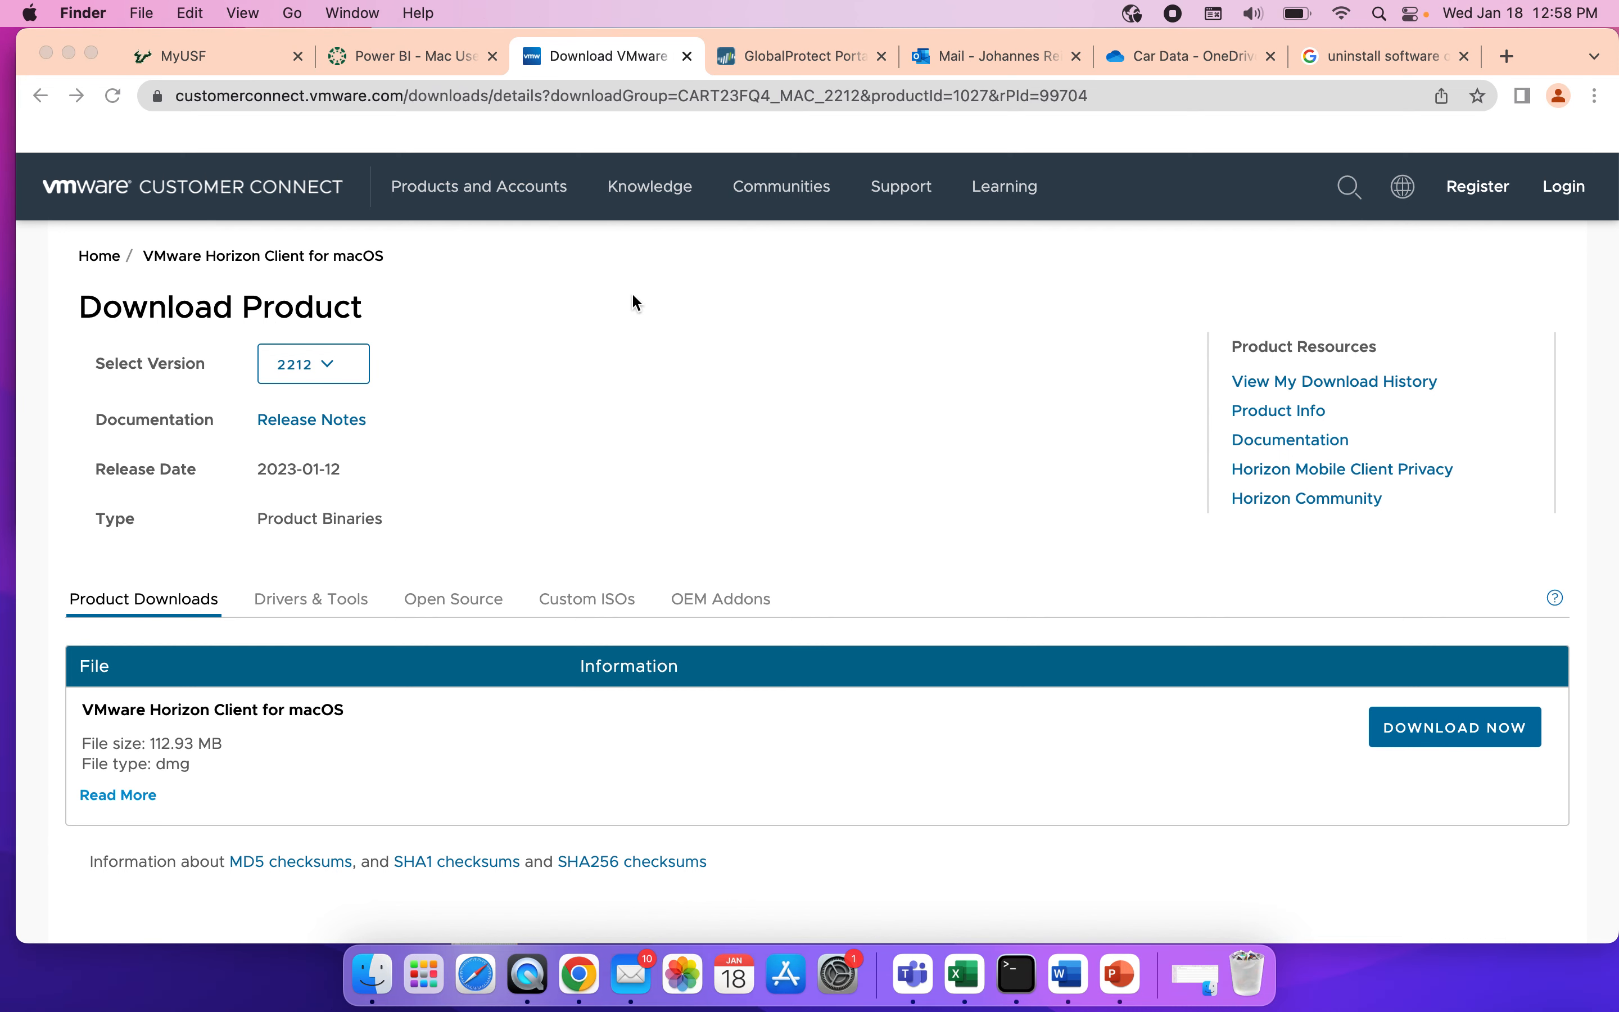
click(297, 15)
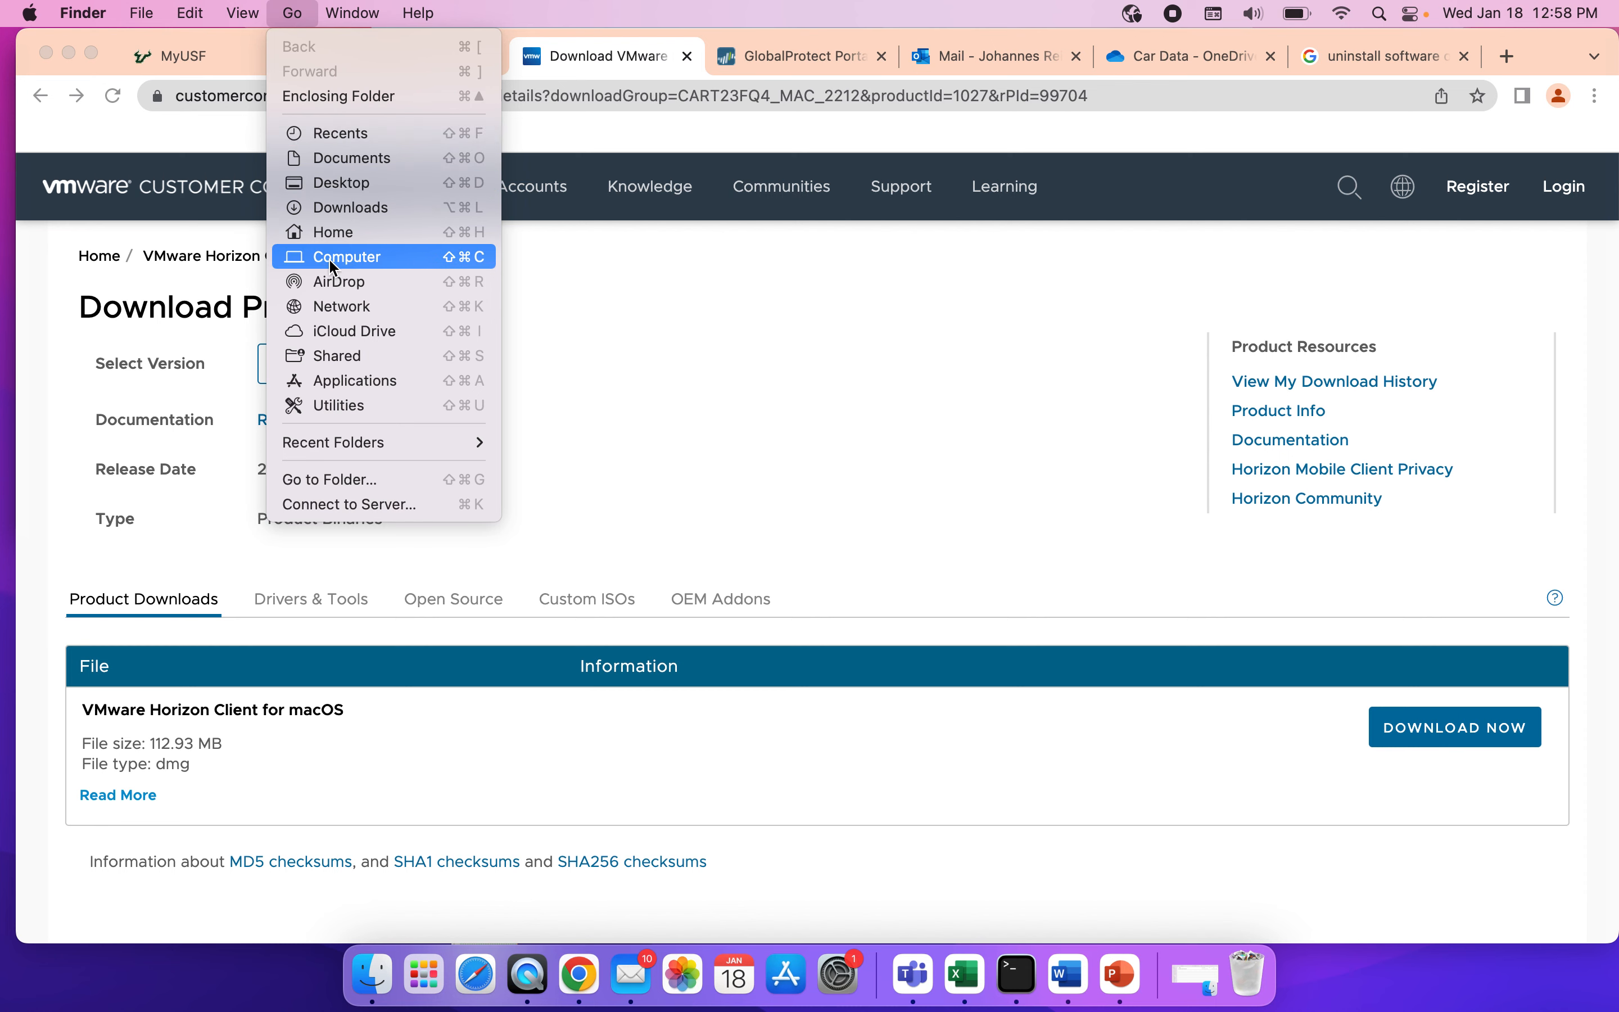
click(359, 382)
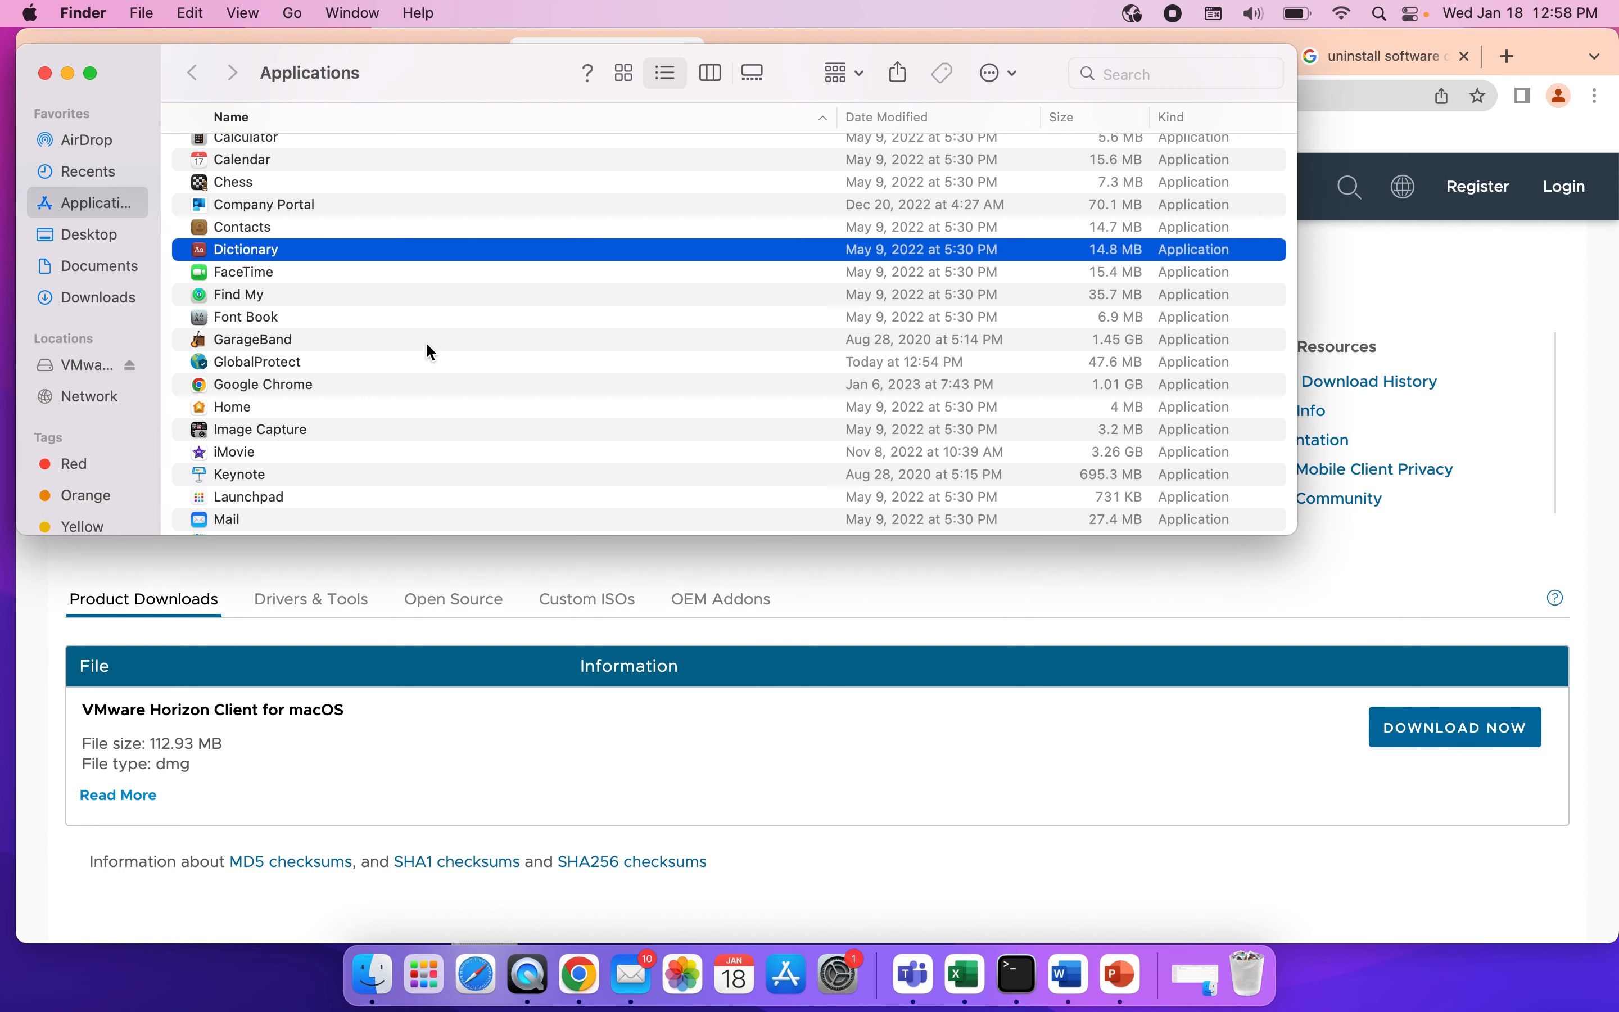
scroll(428, 352, down, 5)
scroll(430, 351, down, 12)
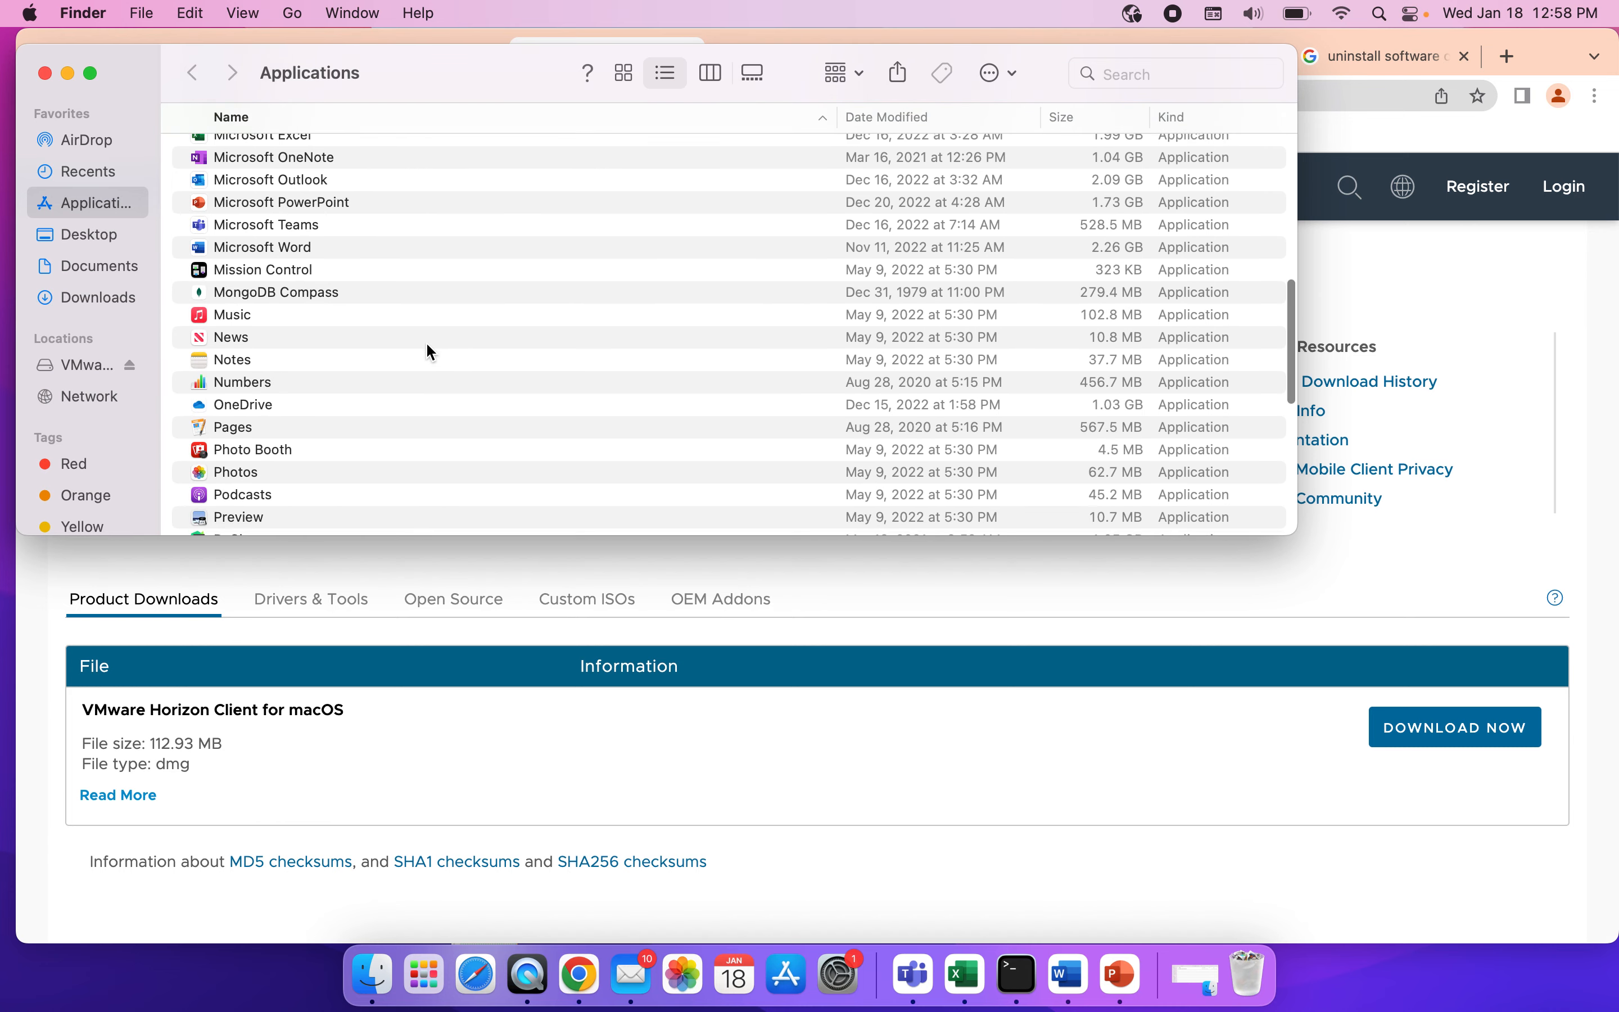
scroll(428, 351, down, 4)
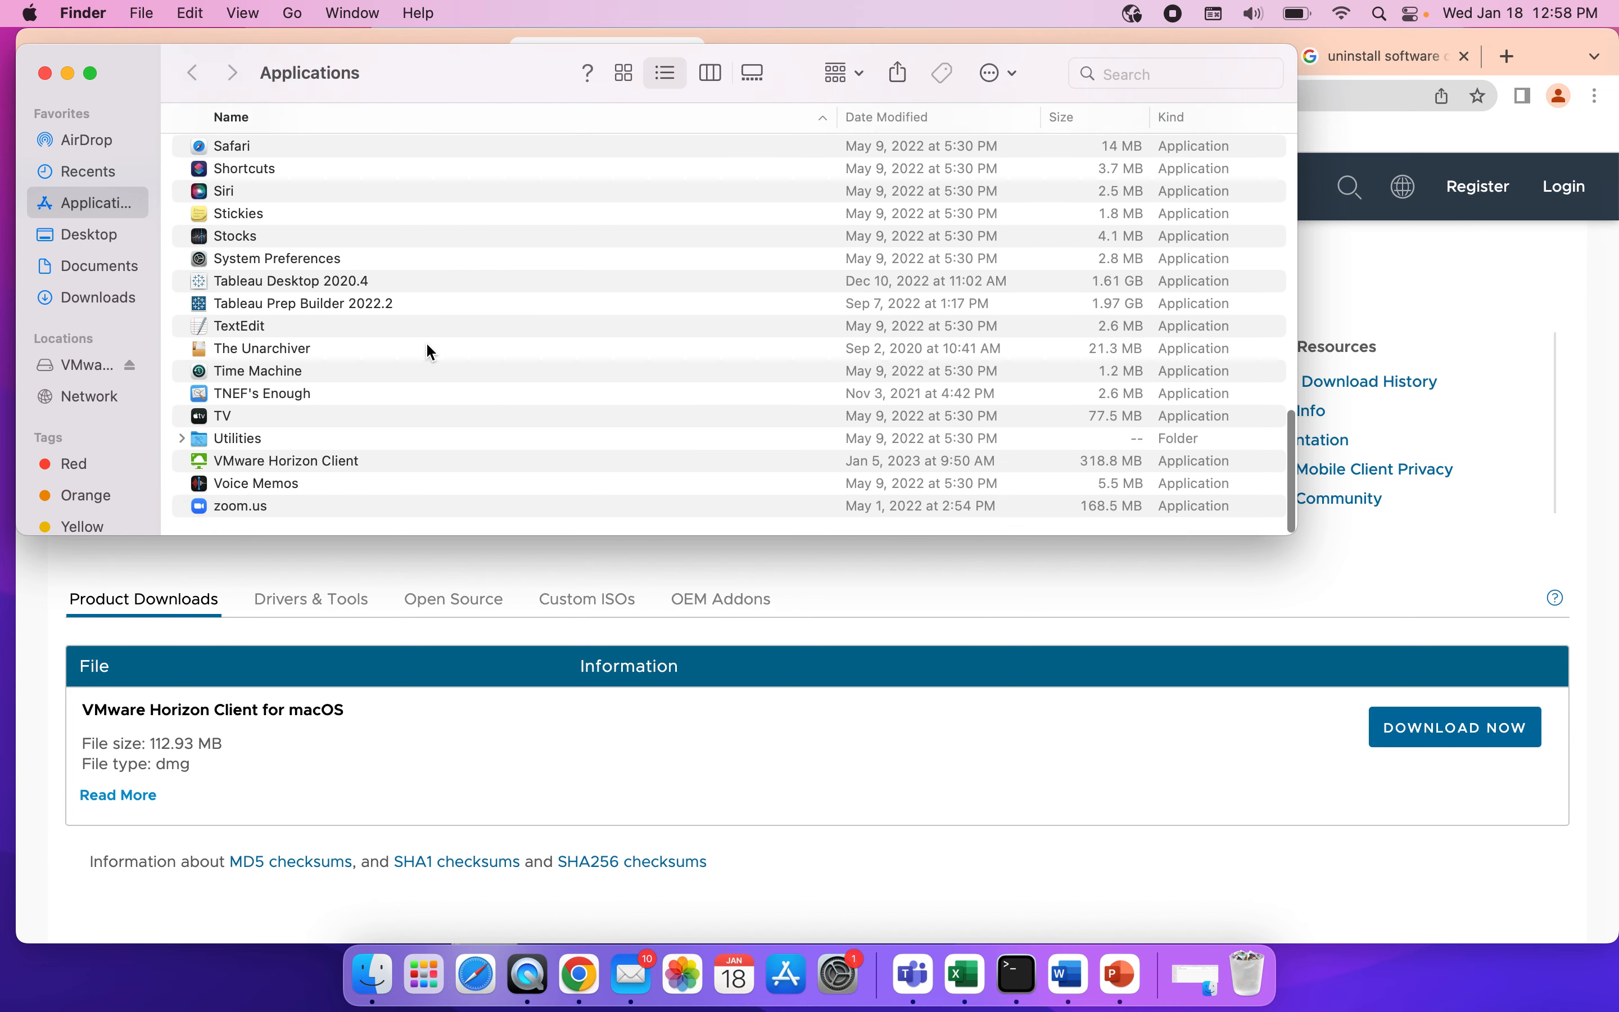
double_click(302, 468)
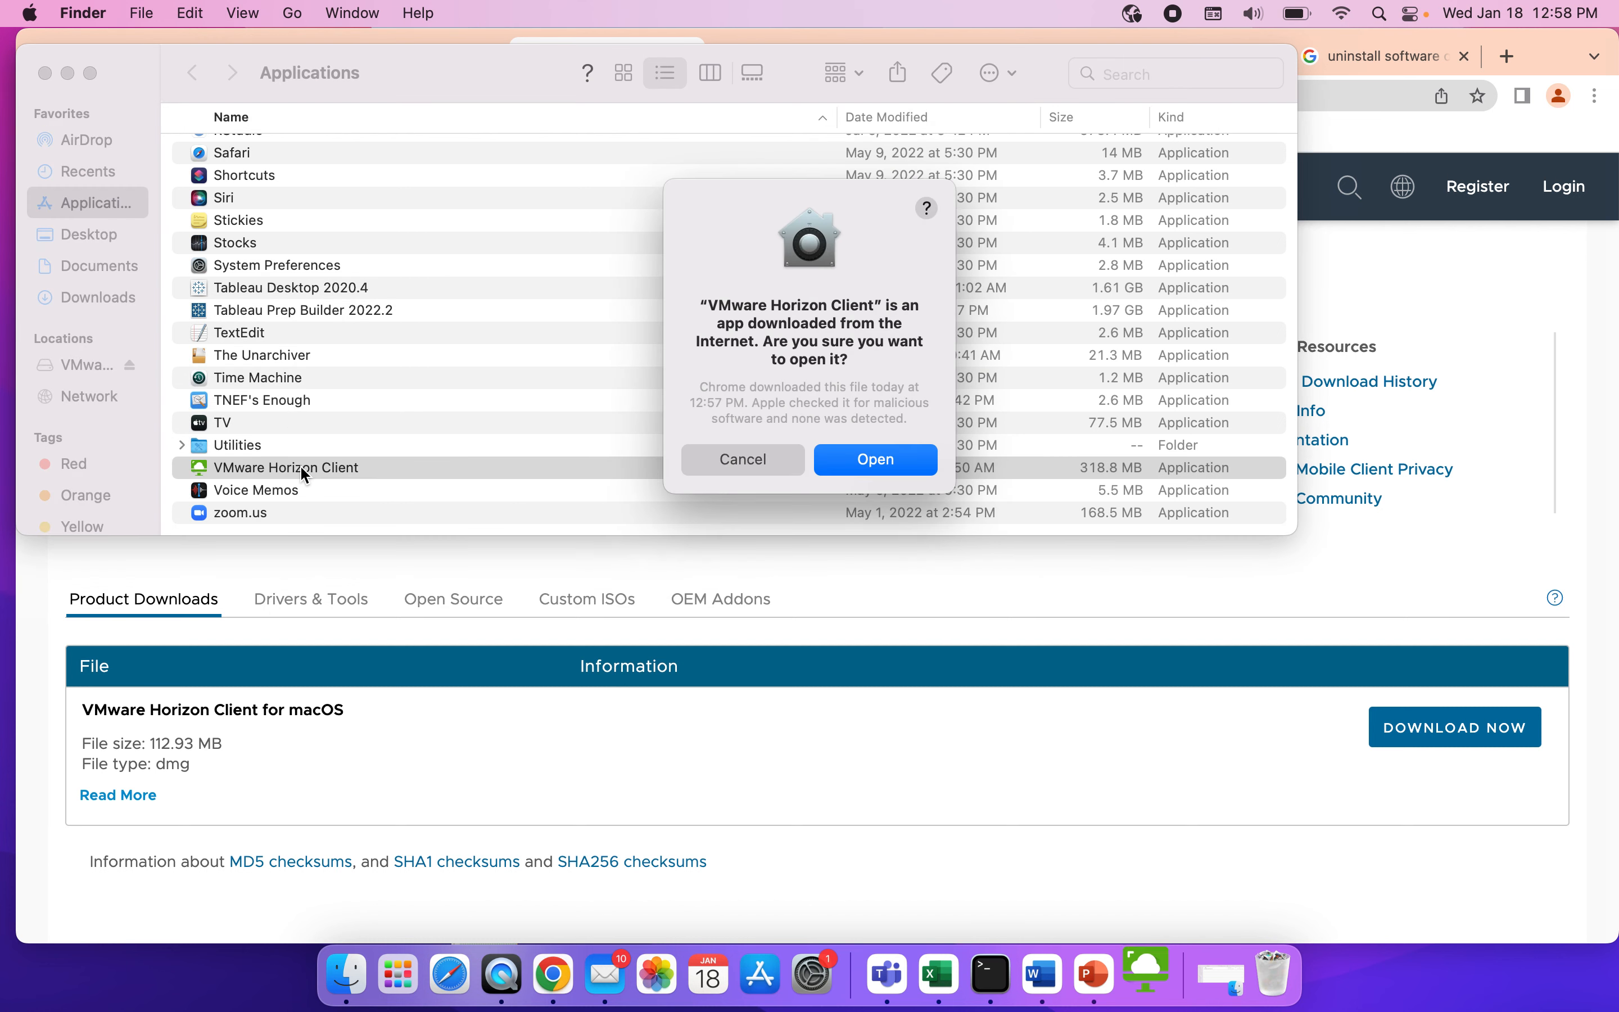
click(870, 467)
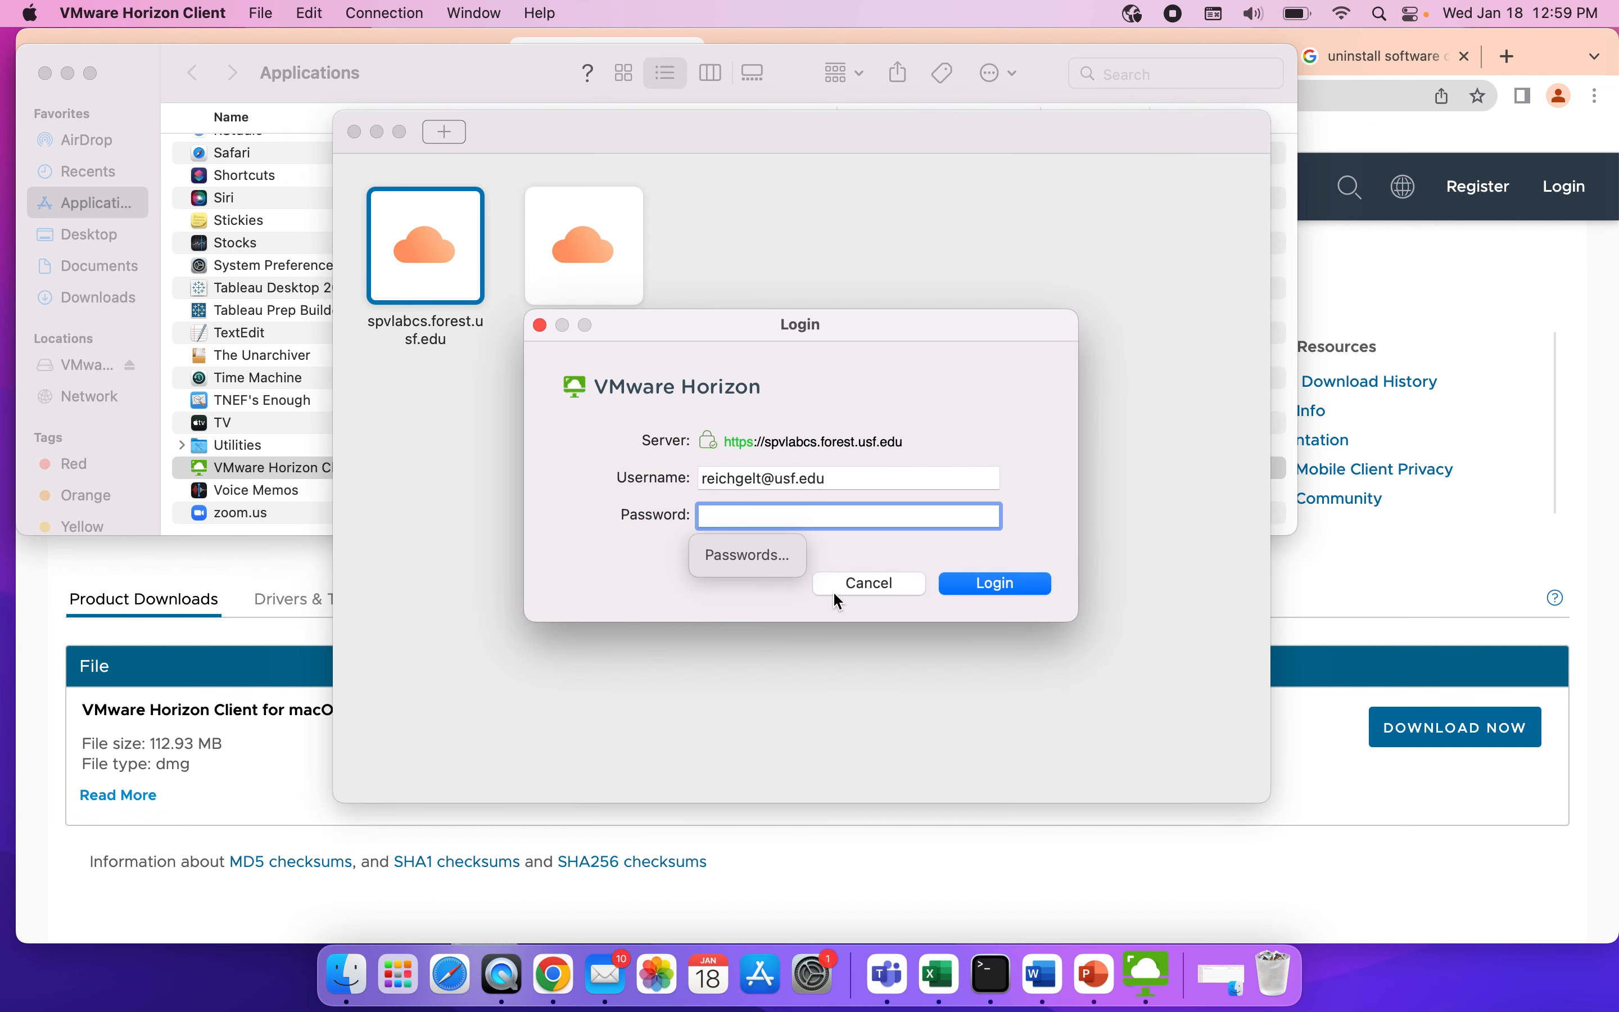
click(877, 583)
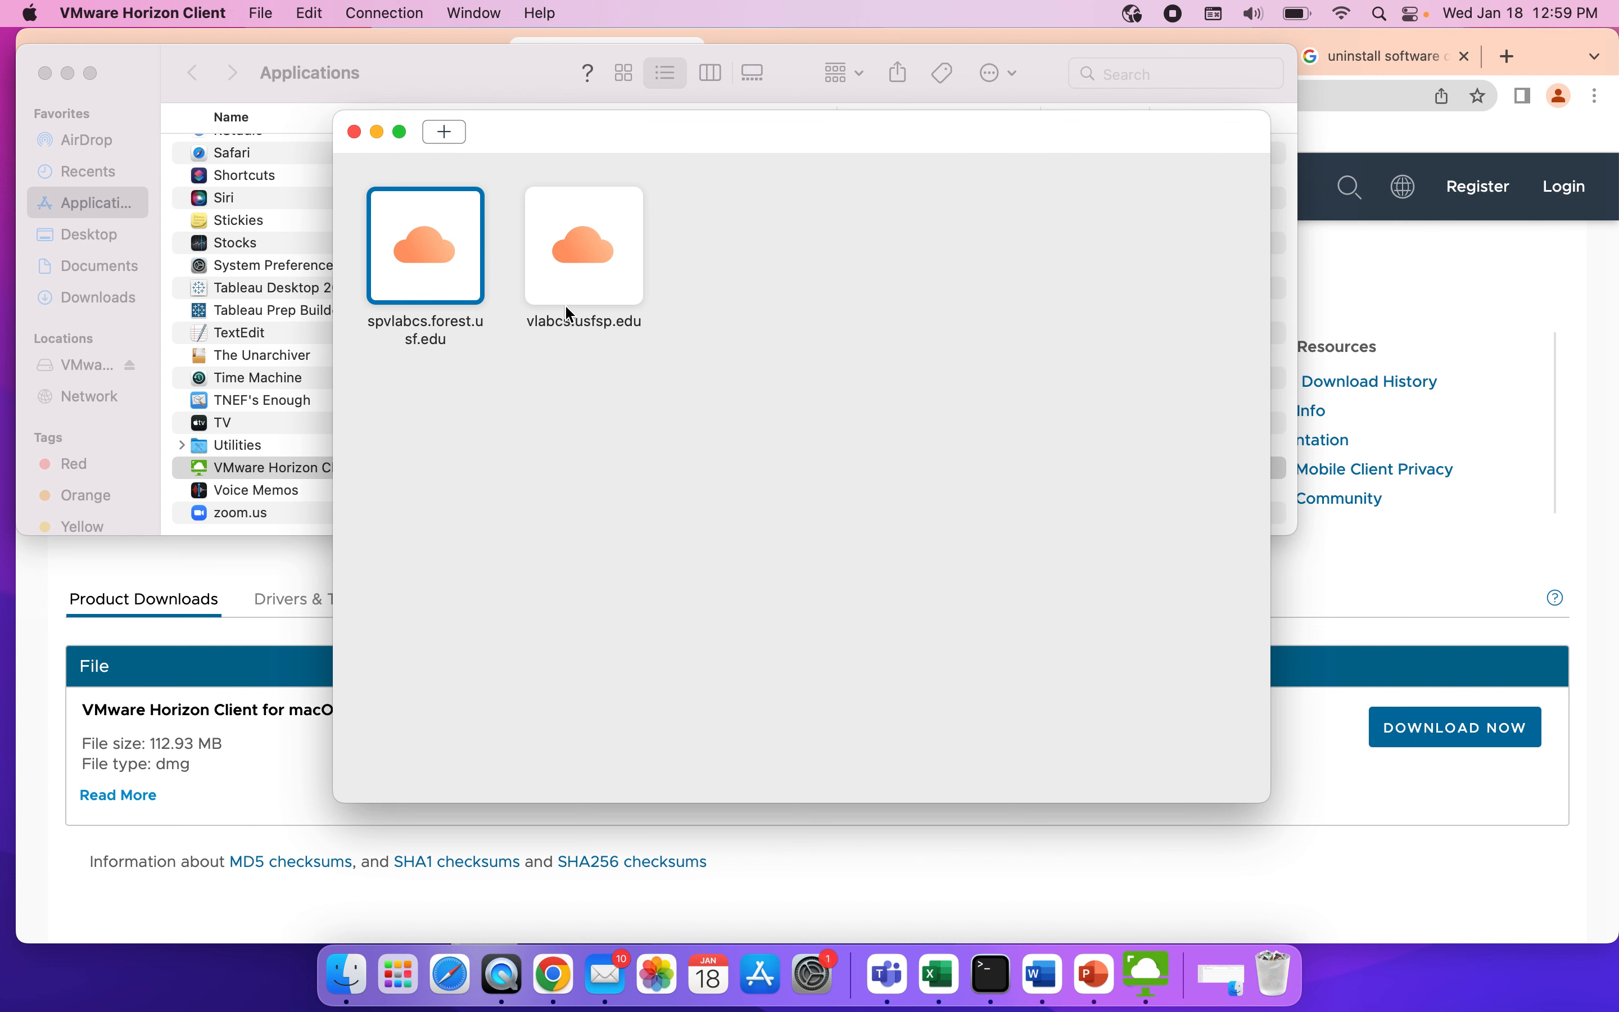
Add the connection server spvlab.usf.edu and connect to it.
click(443, 131)
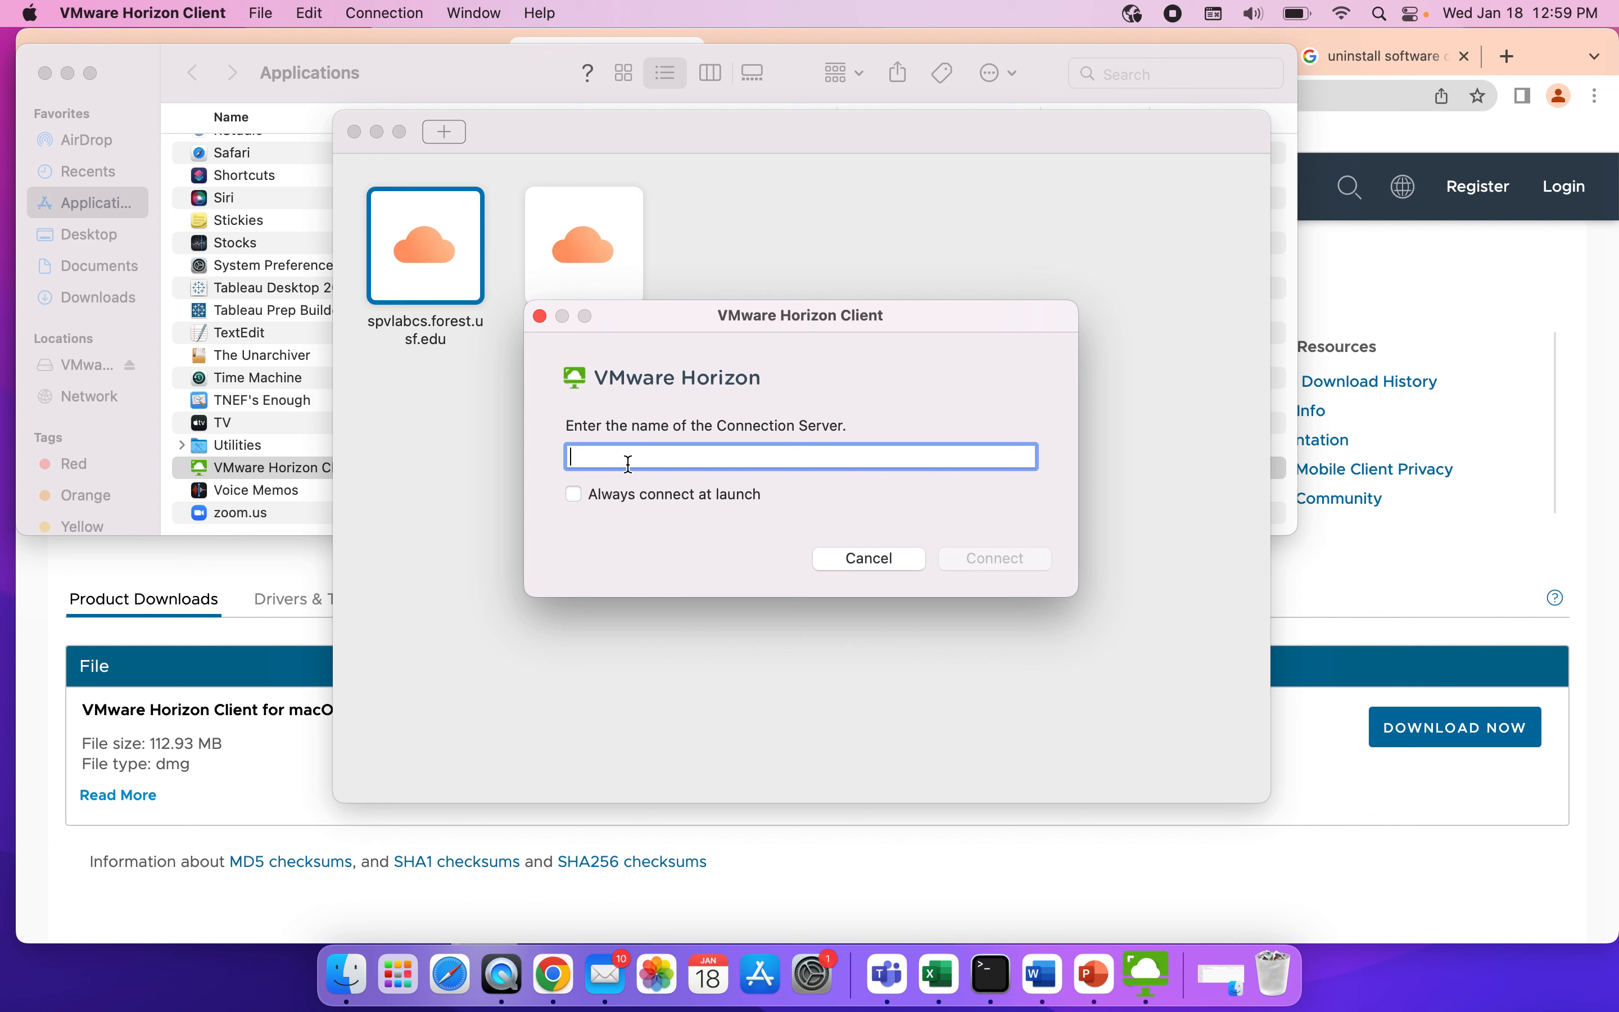
text(sp)
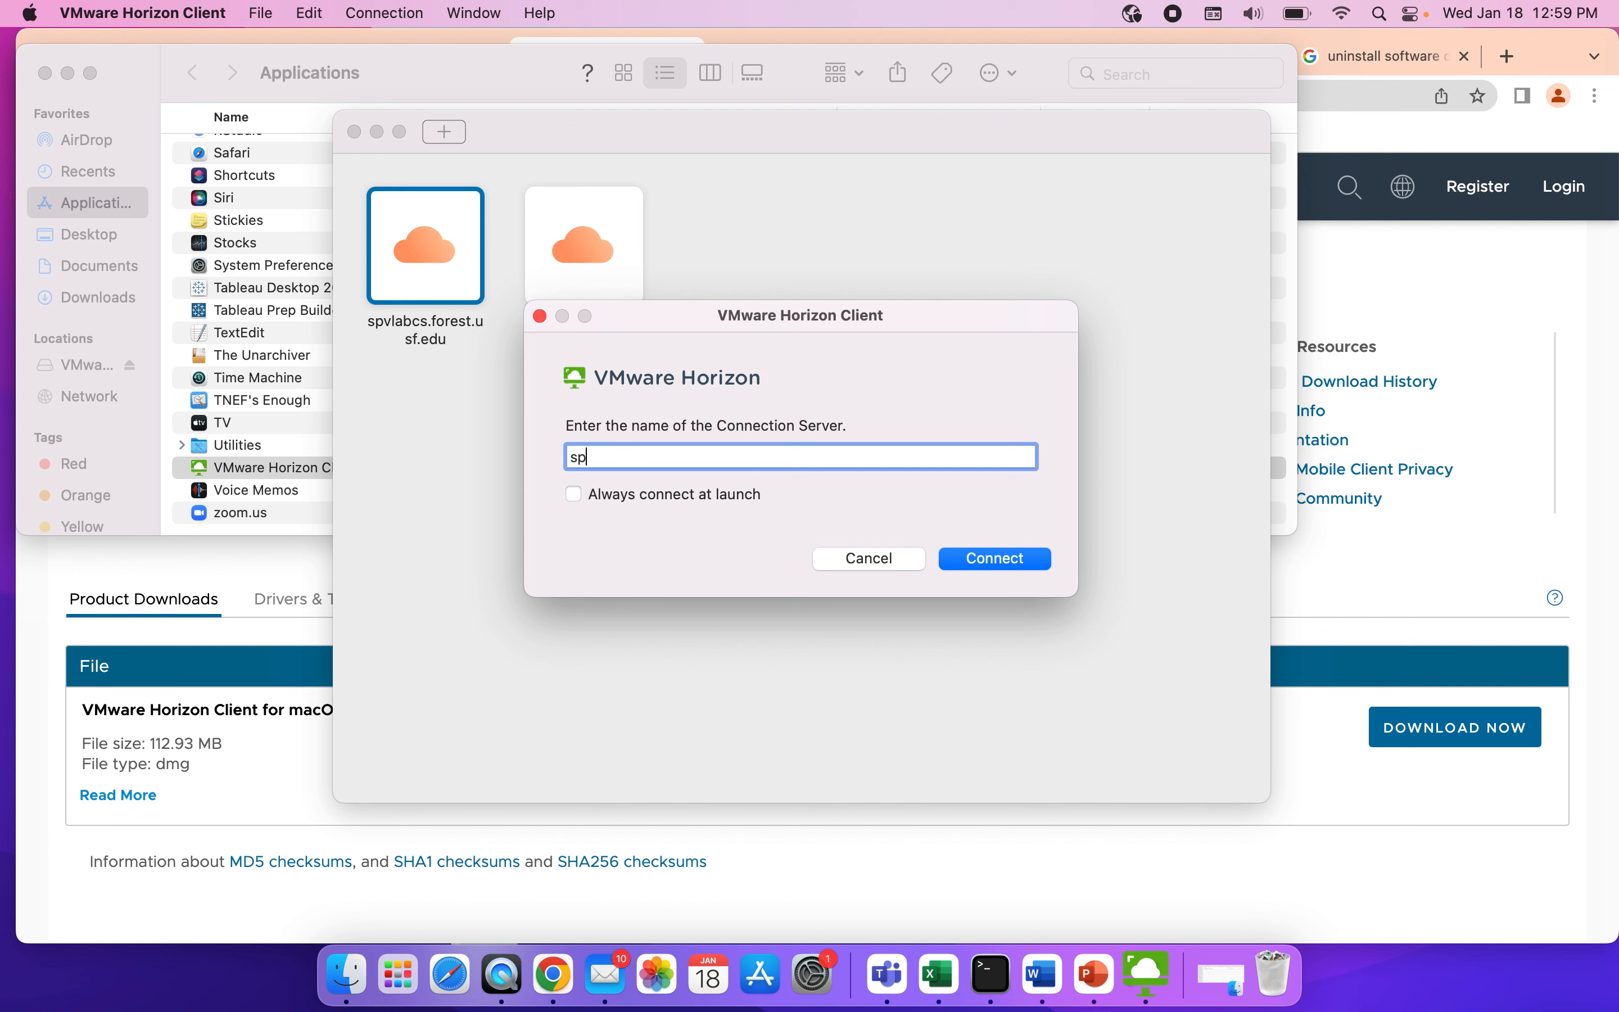
text(vlab.usf.edu)
click(879, 556)
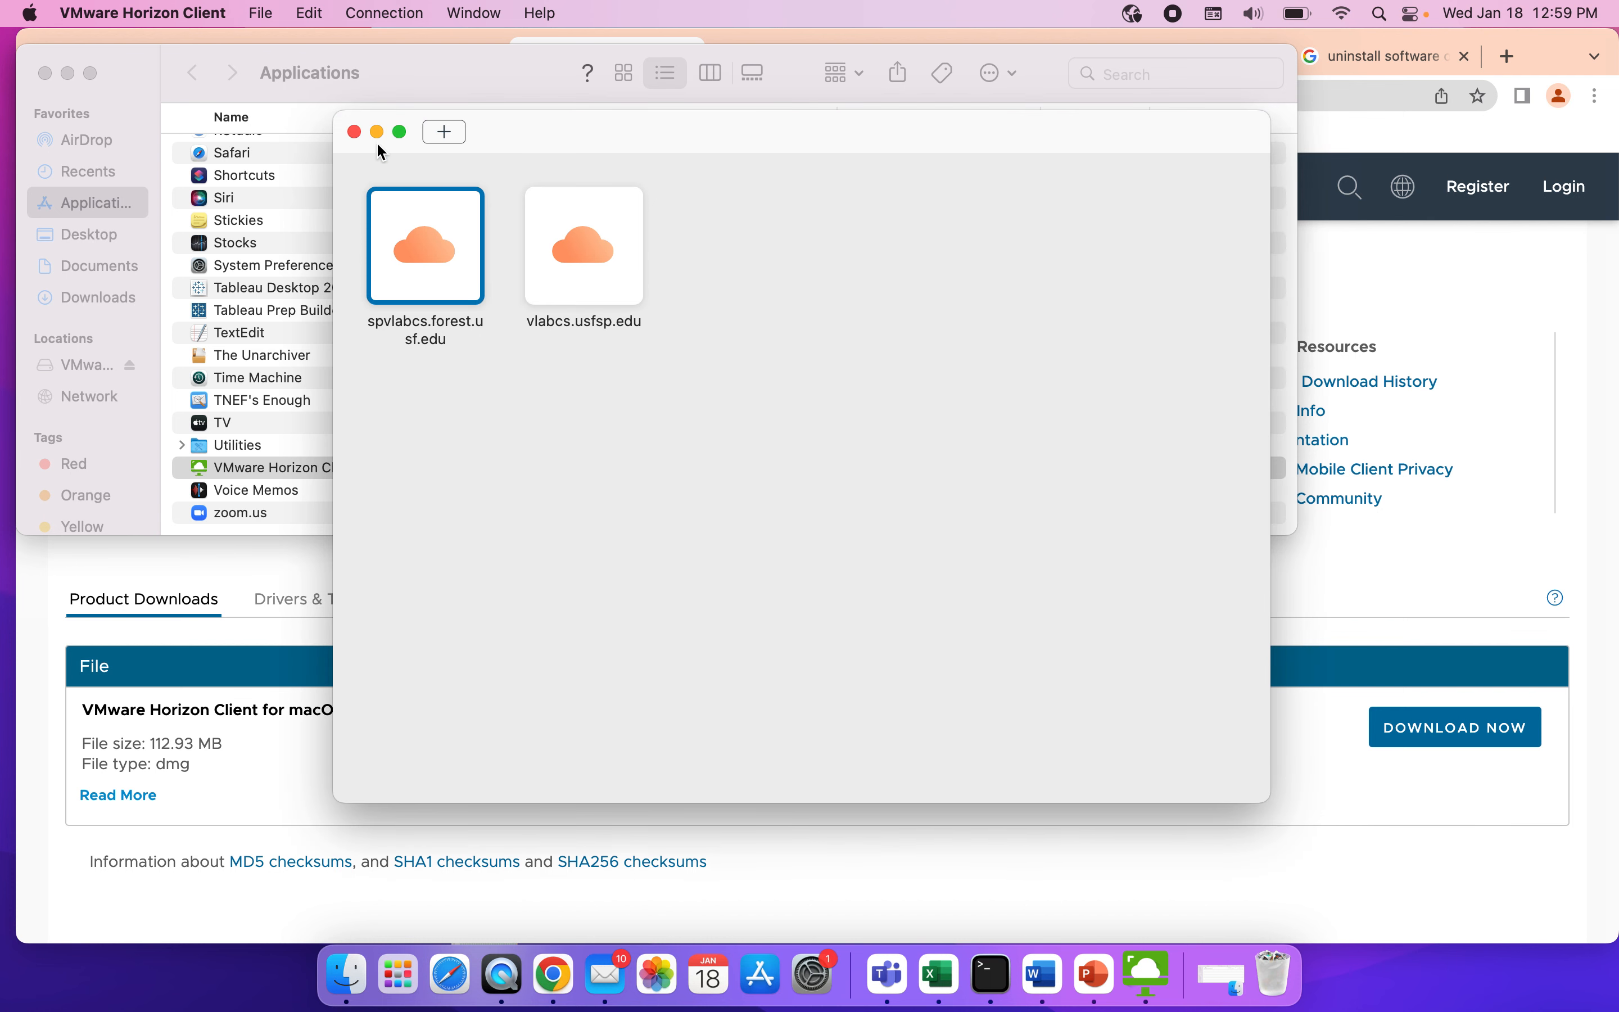
click(444, 131)
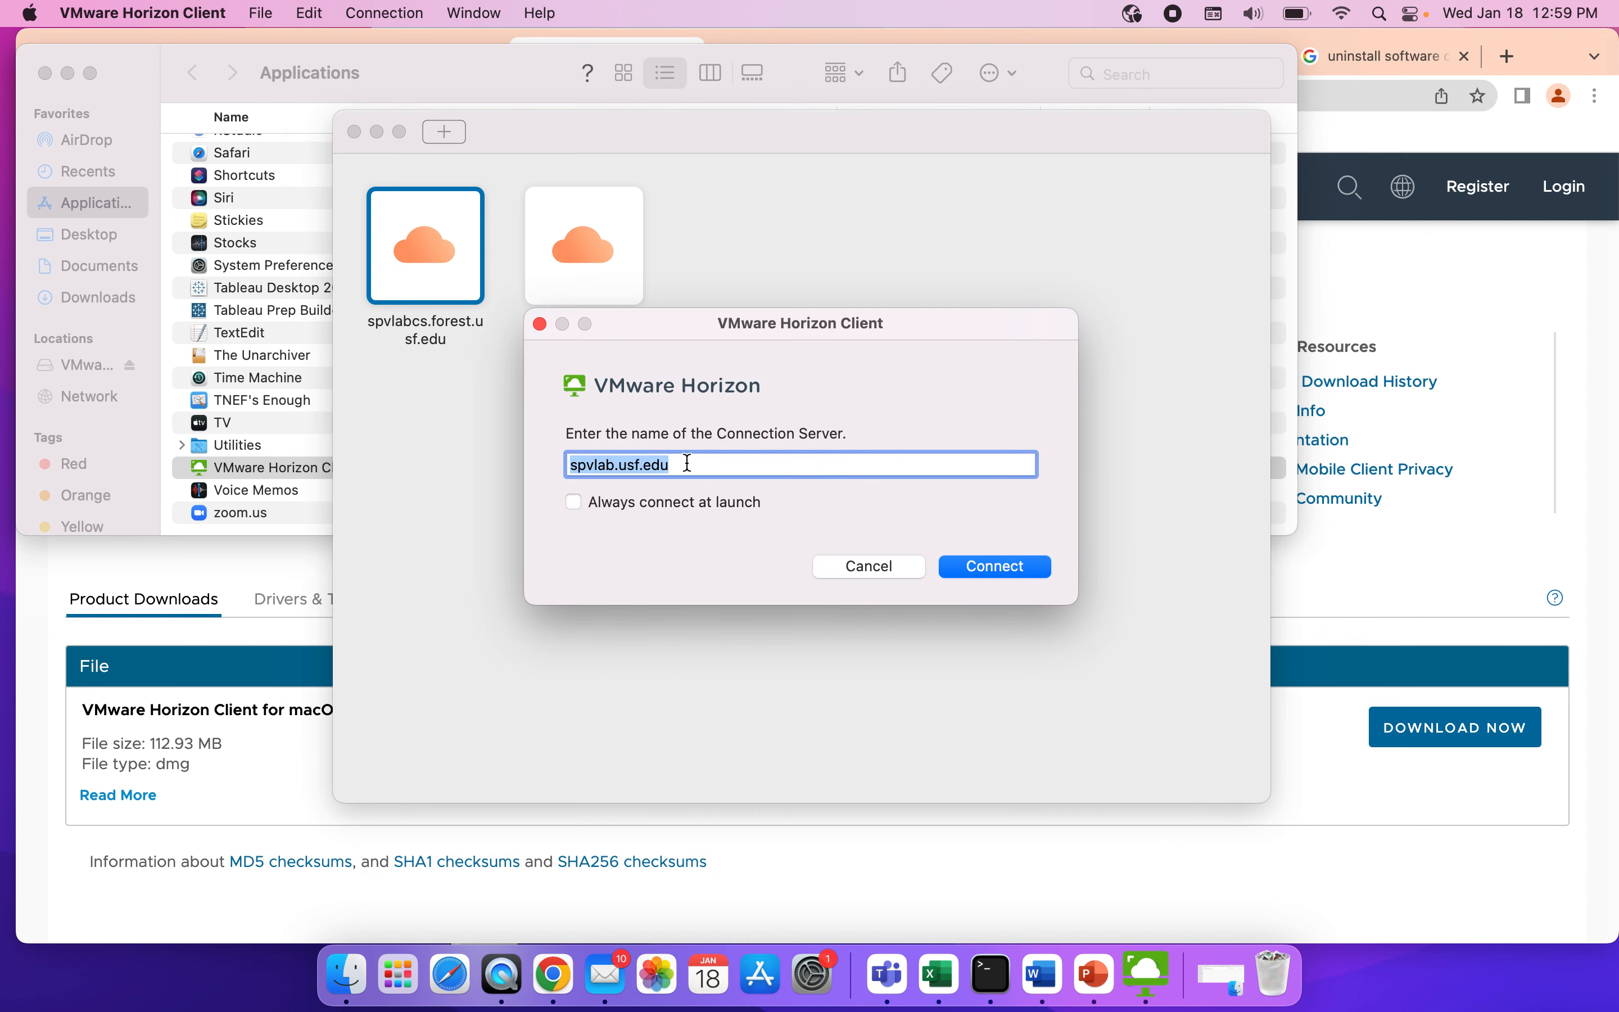
click(984, 569)
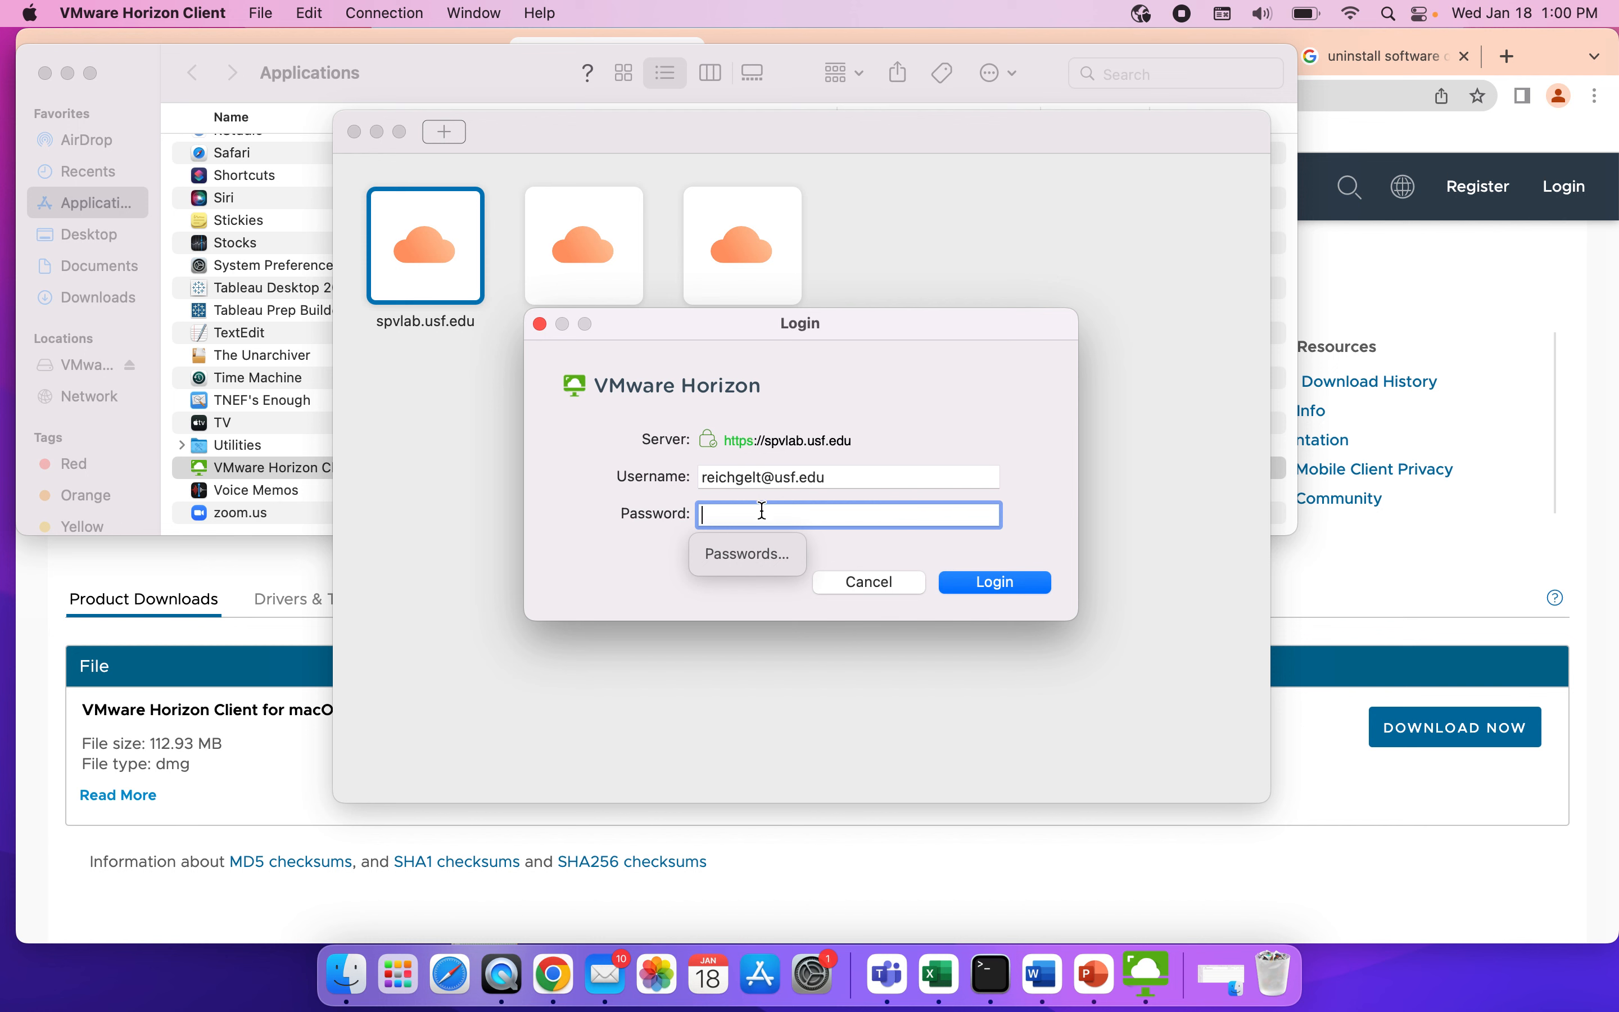
Enter the account password and log in to the spvlab.usf.edu server.
text(•••••••••••)
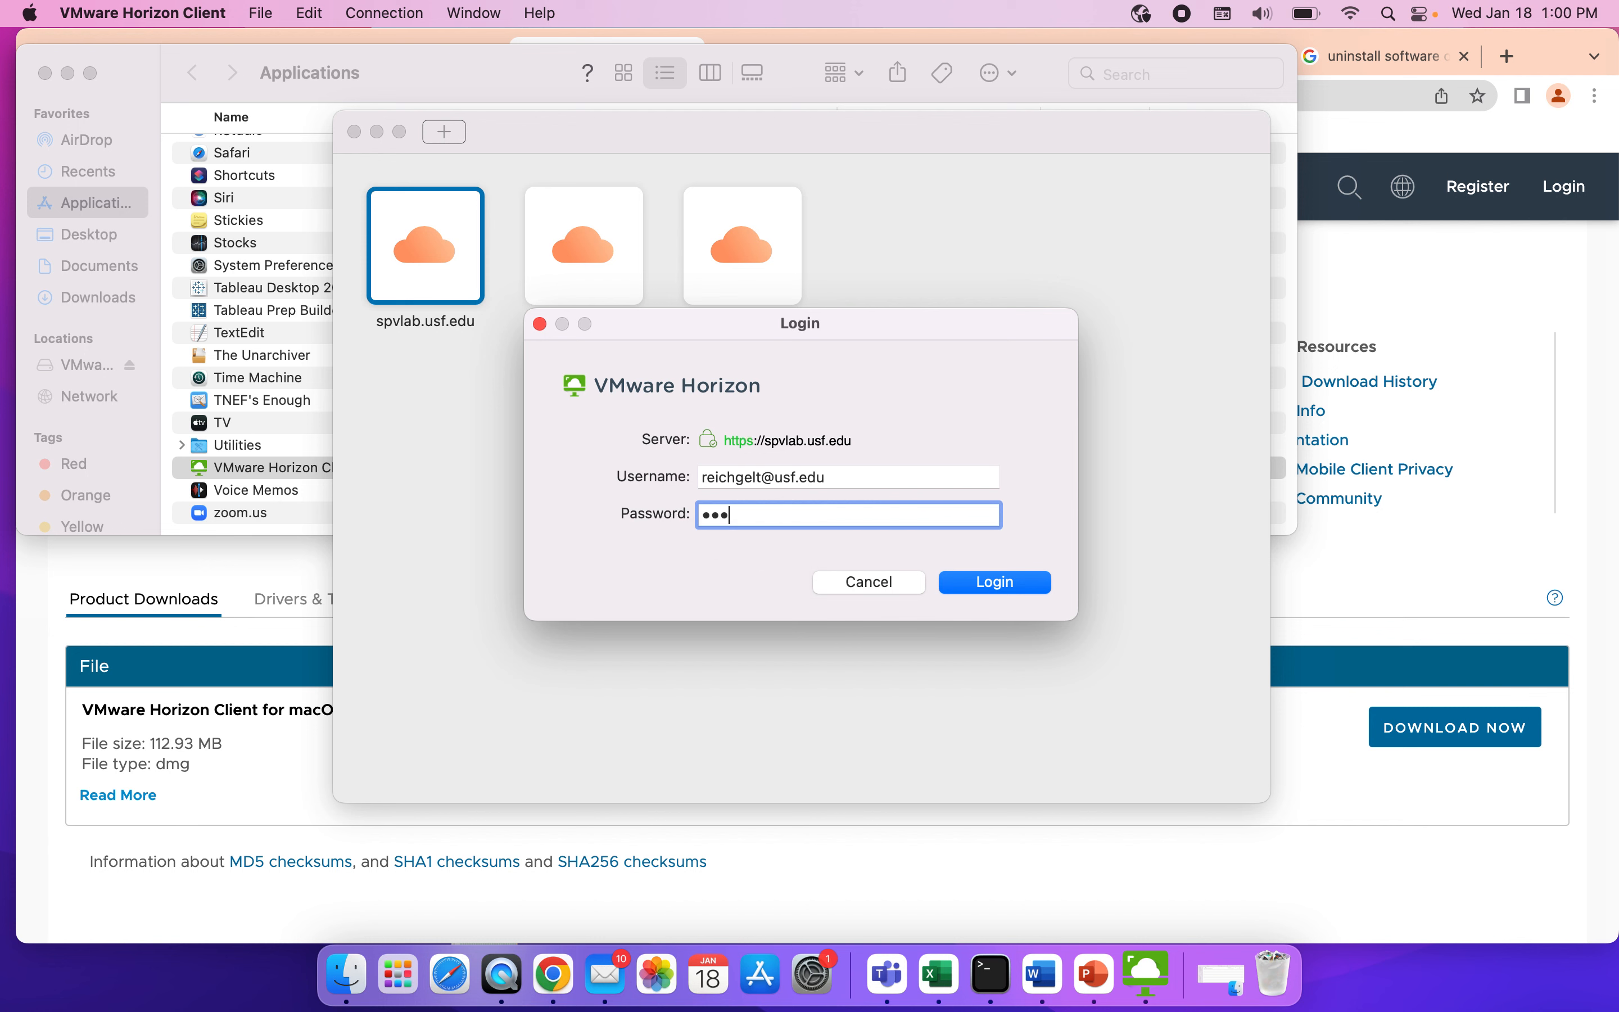
text(•)
click(1002, 584)
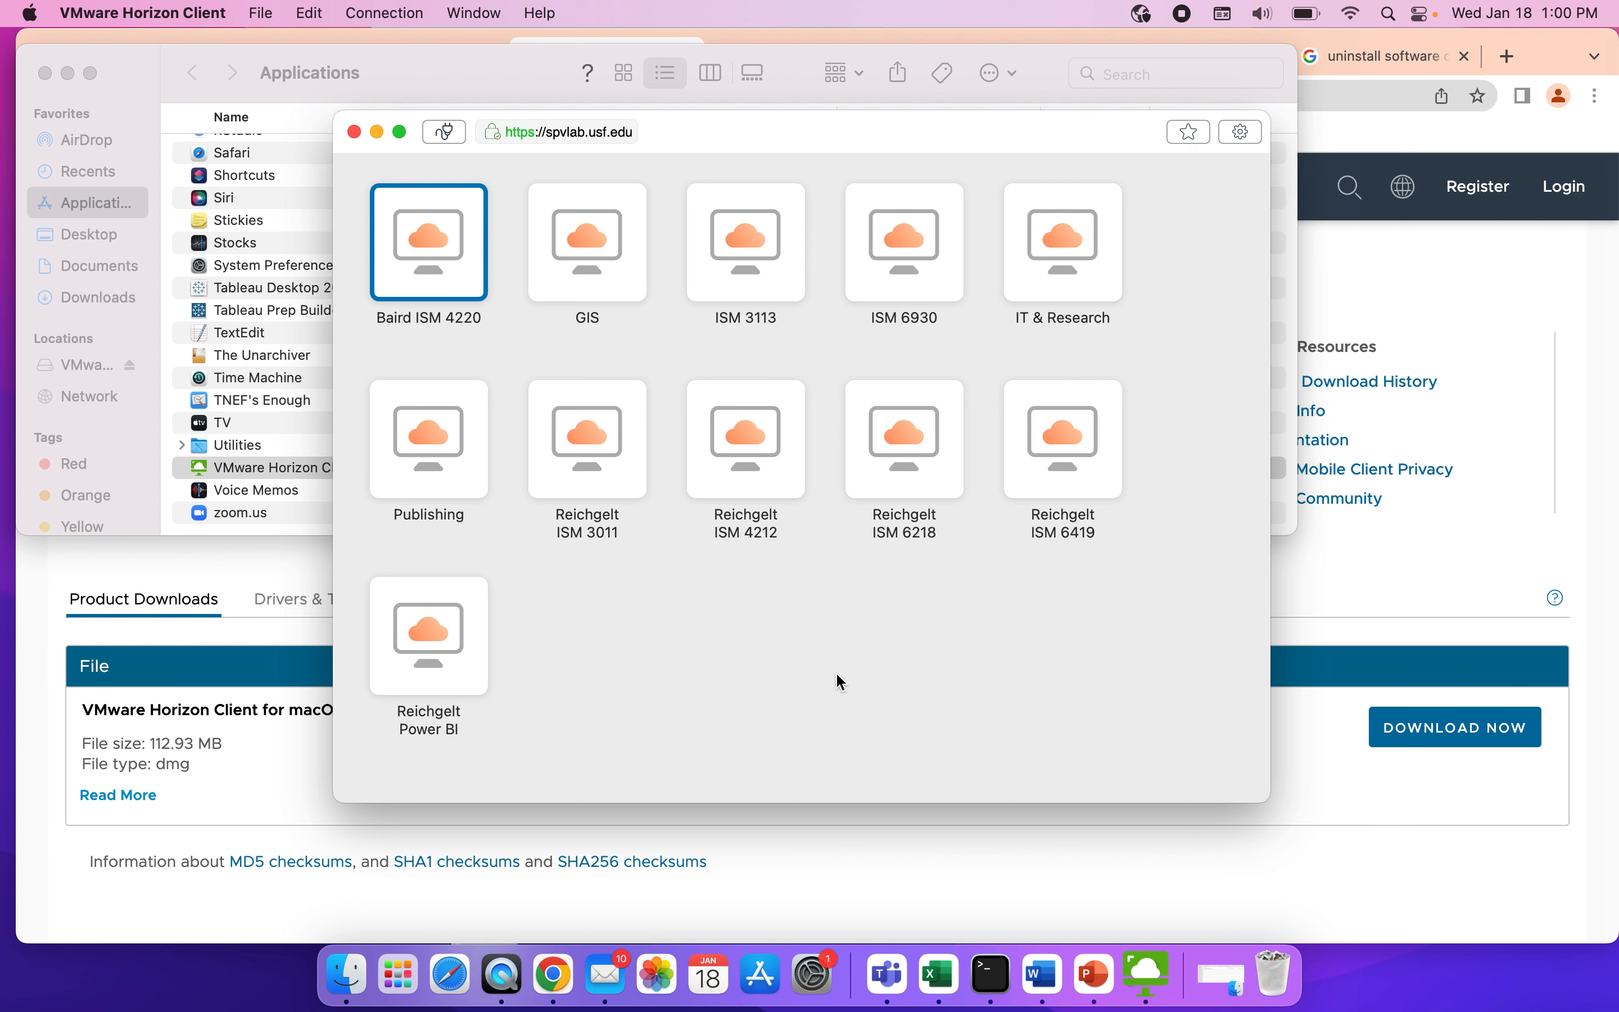
Open the ISM 6419 virtual desktop, reposition its window, and try to start Power BI Desktop in it.
double_click(1069, 440)
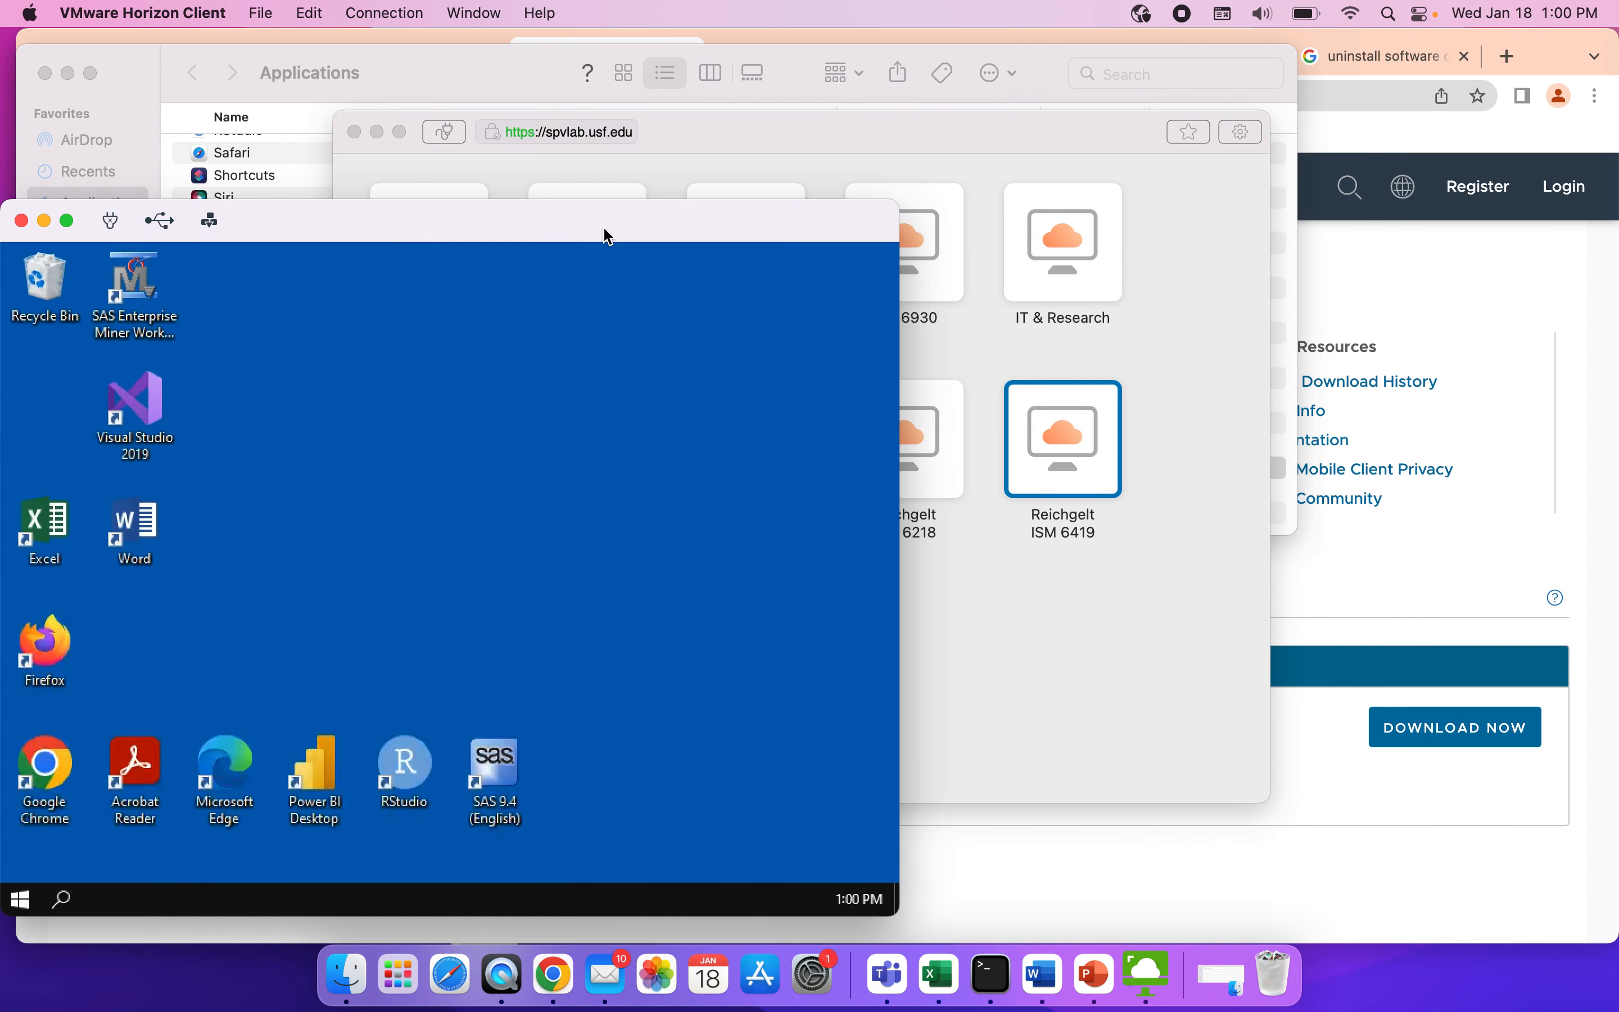
drag(606, 223, 696, 193)
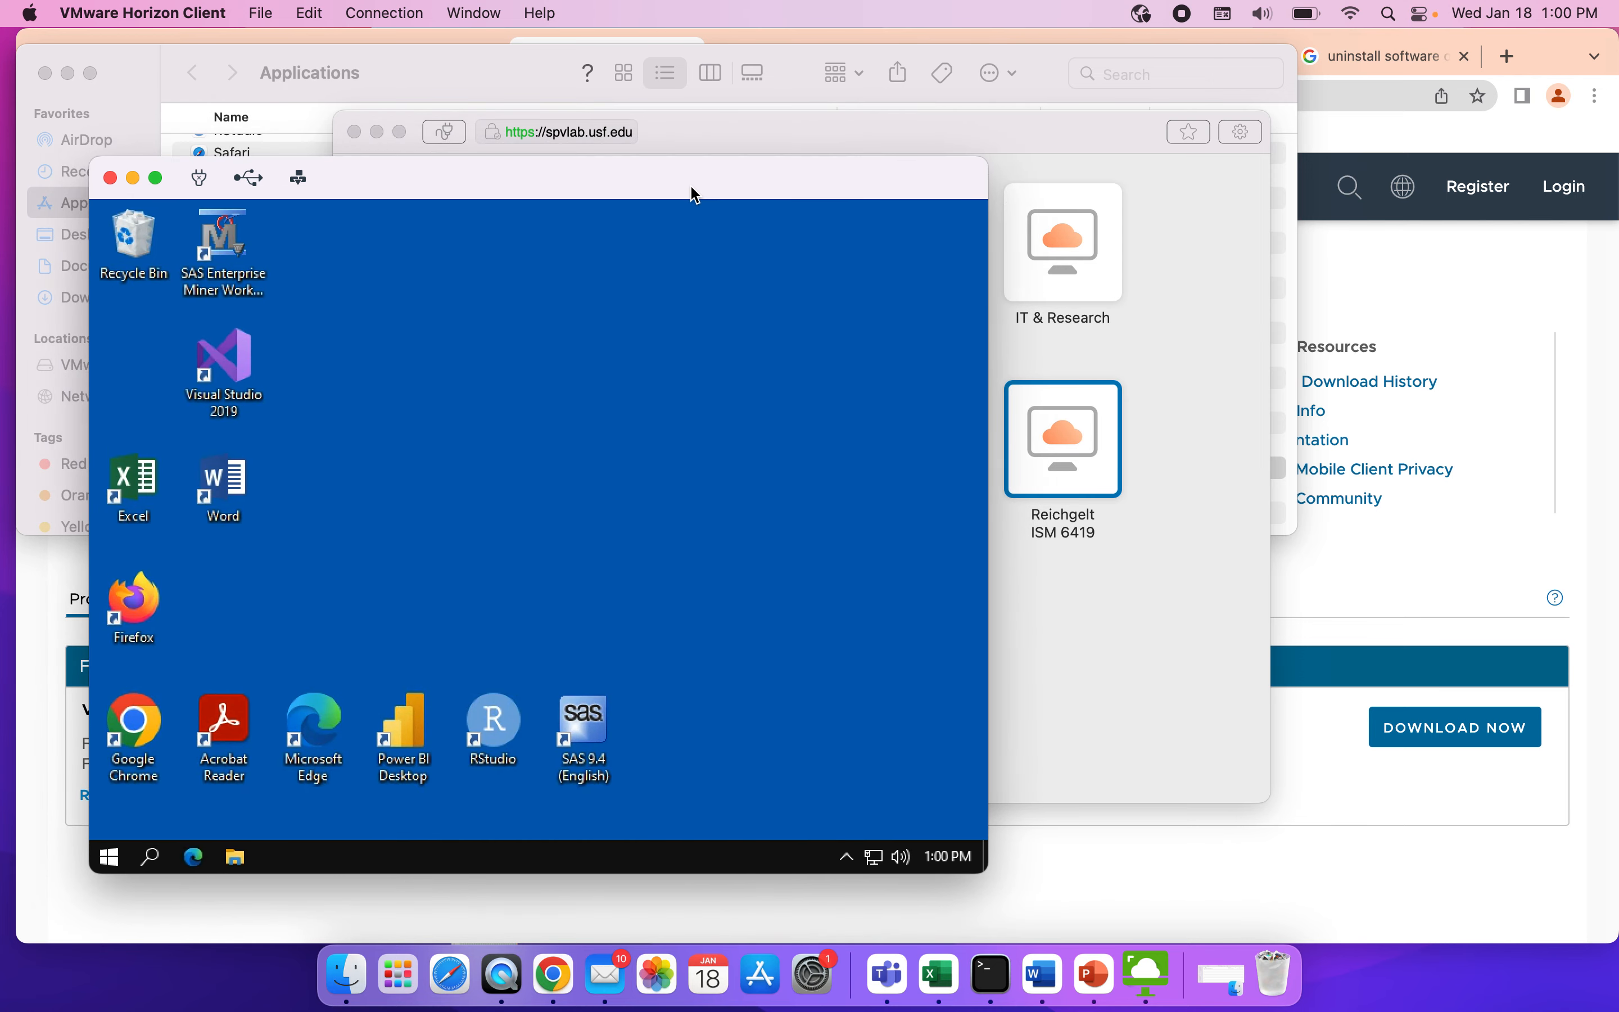
double_click(410, 730)
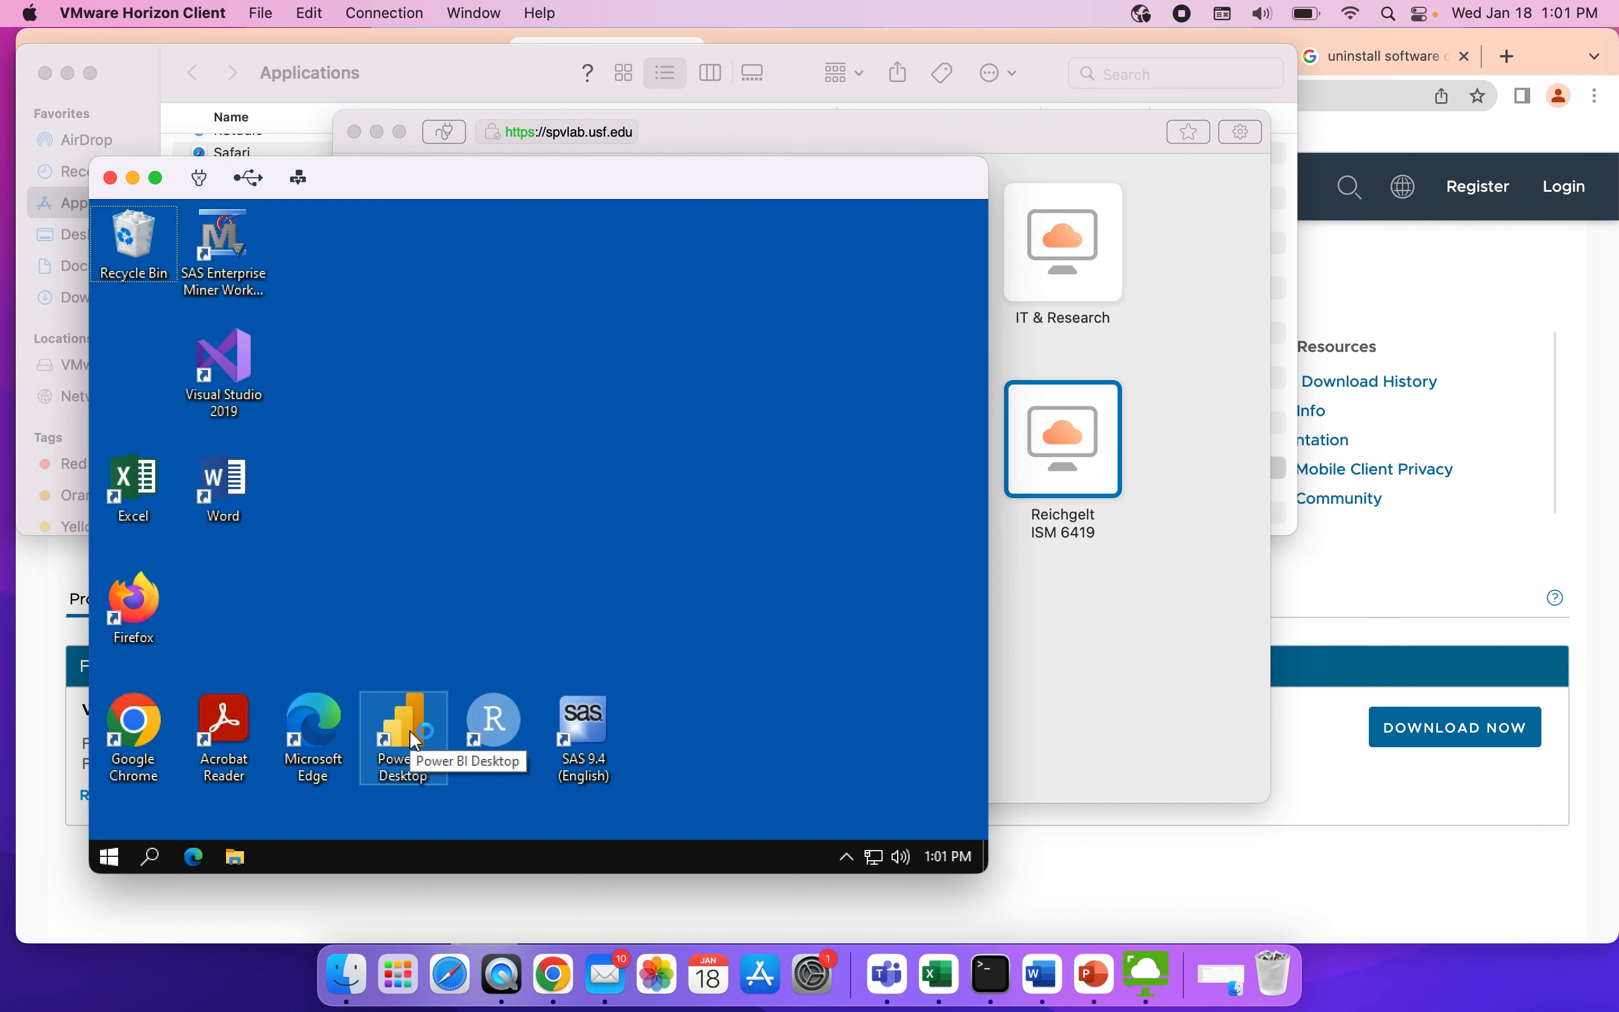
Switch the virtual desktop to full screen and back, and sign out of its Windows session.
click(155, 177)
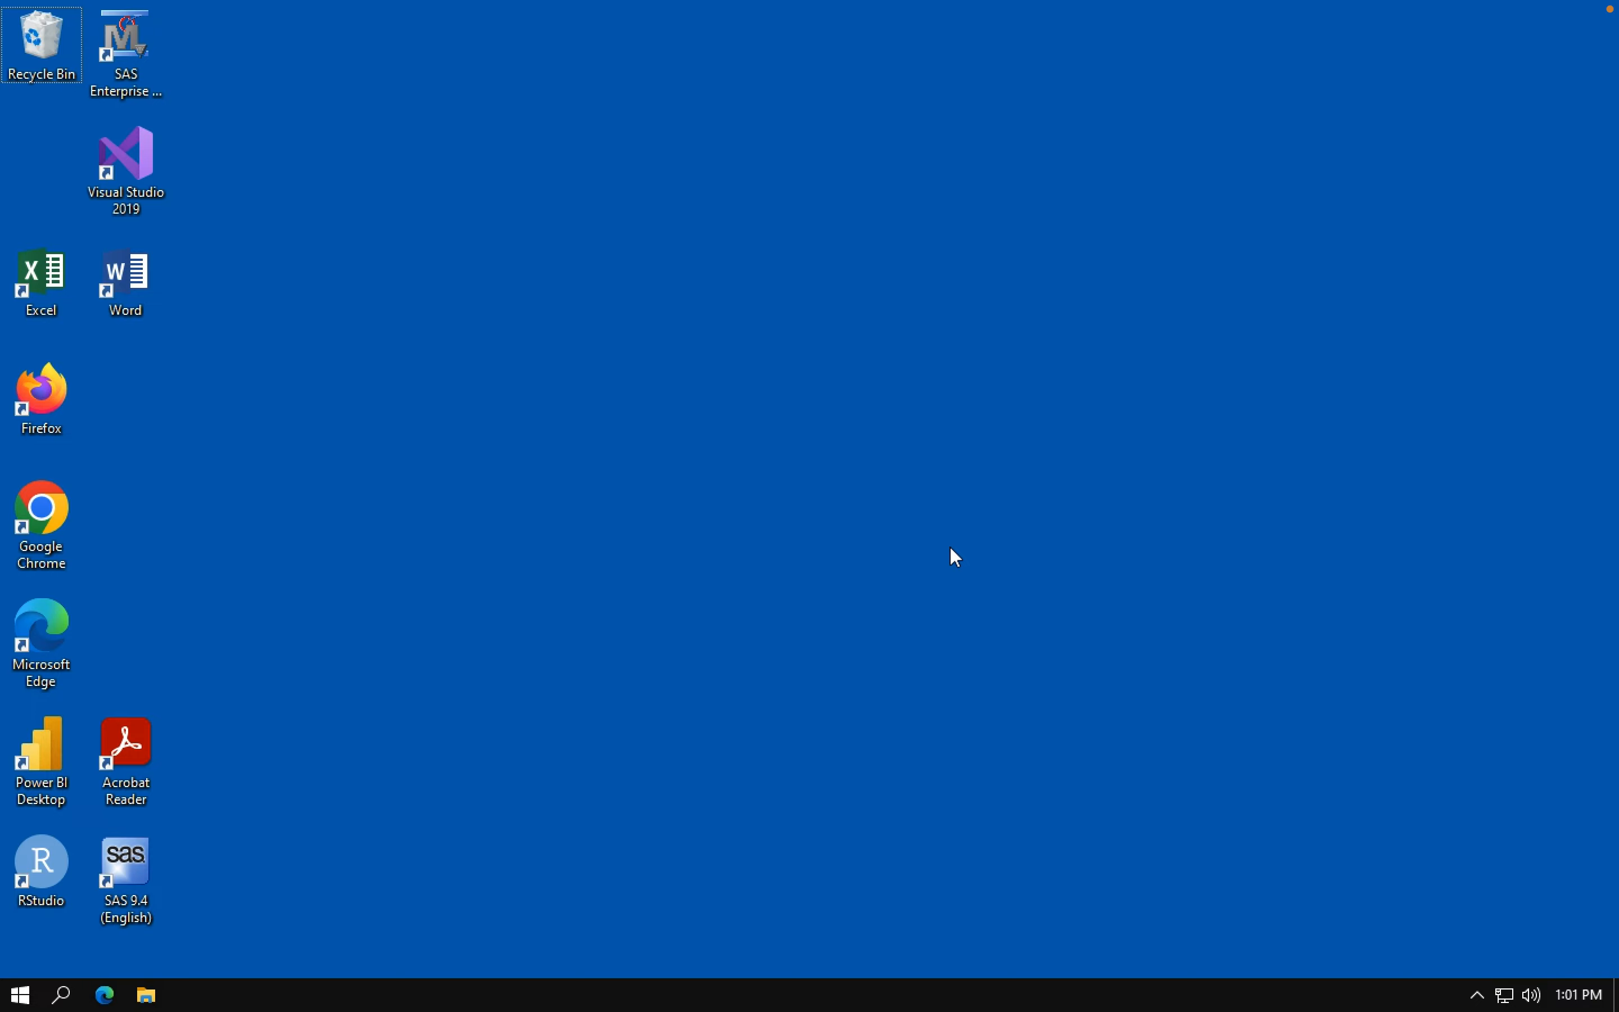
key(ctrl+super+f)
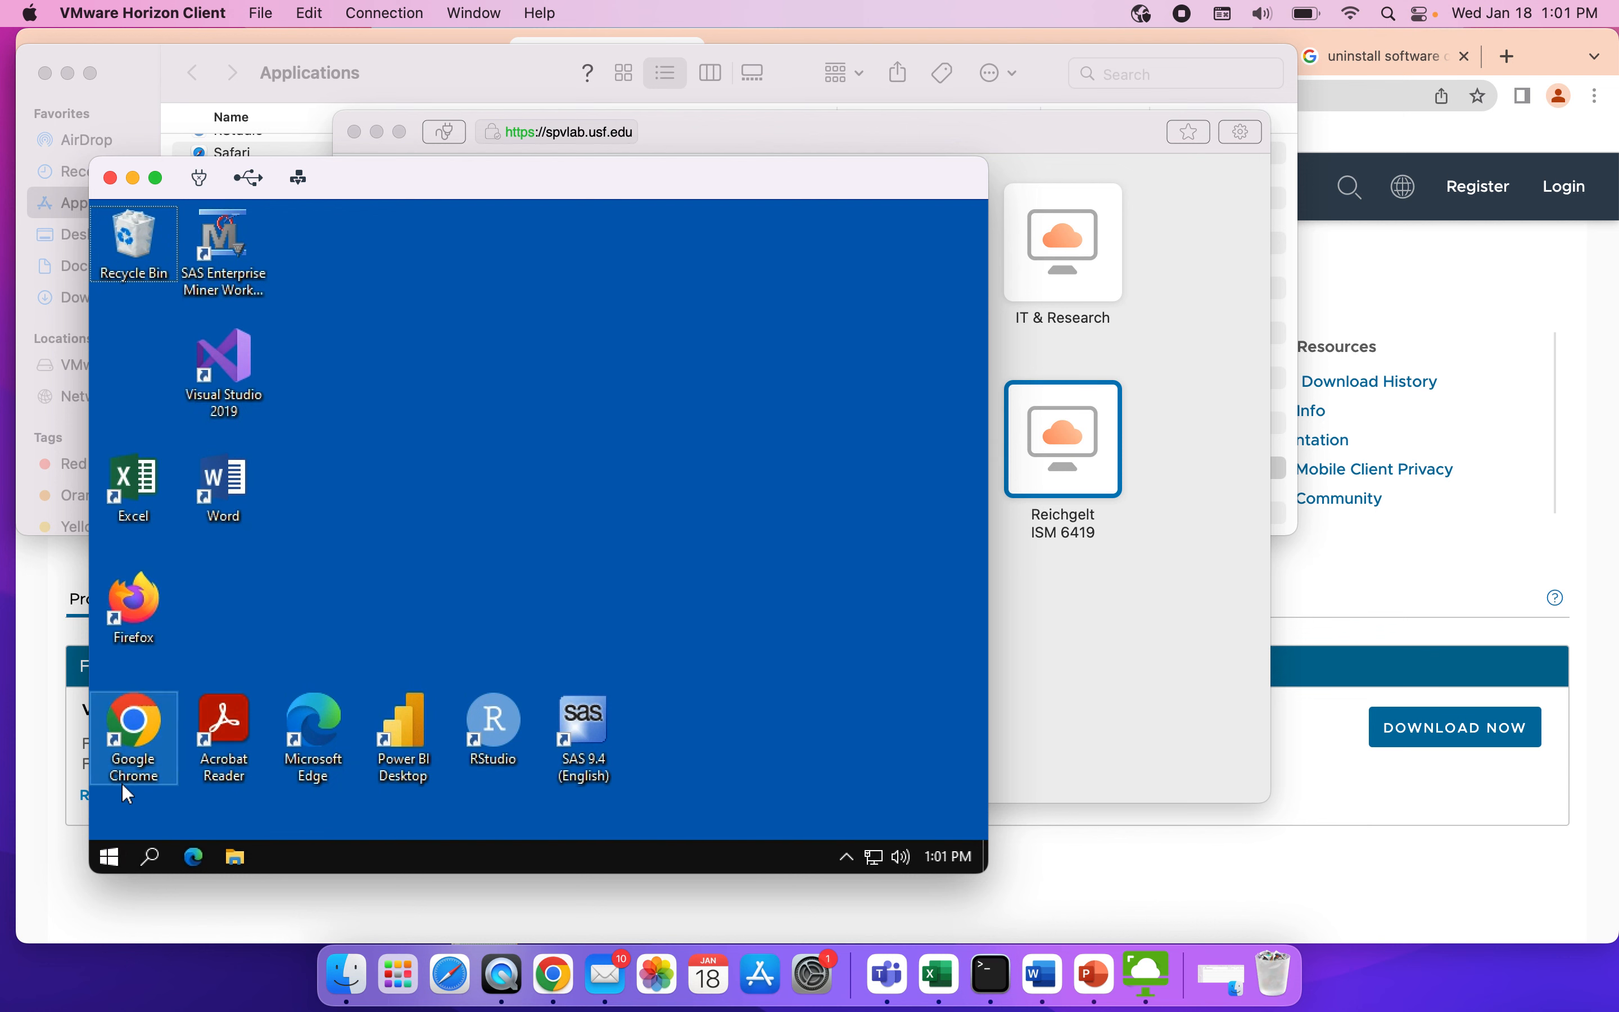
click(112, 857)
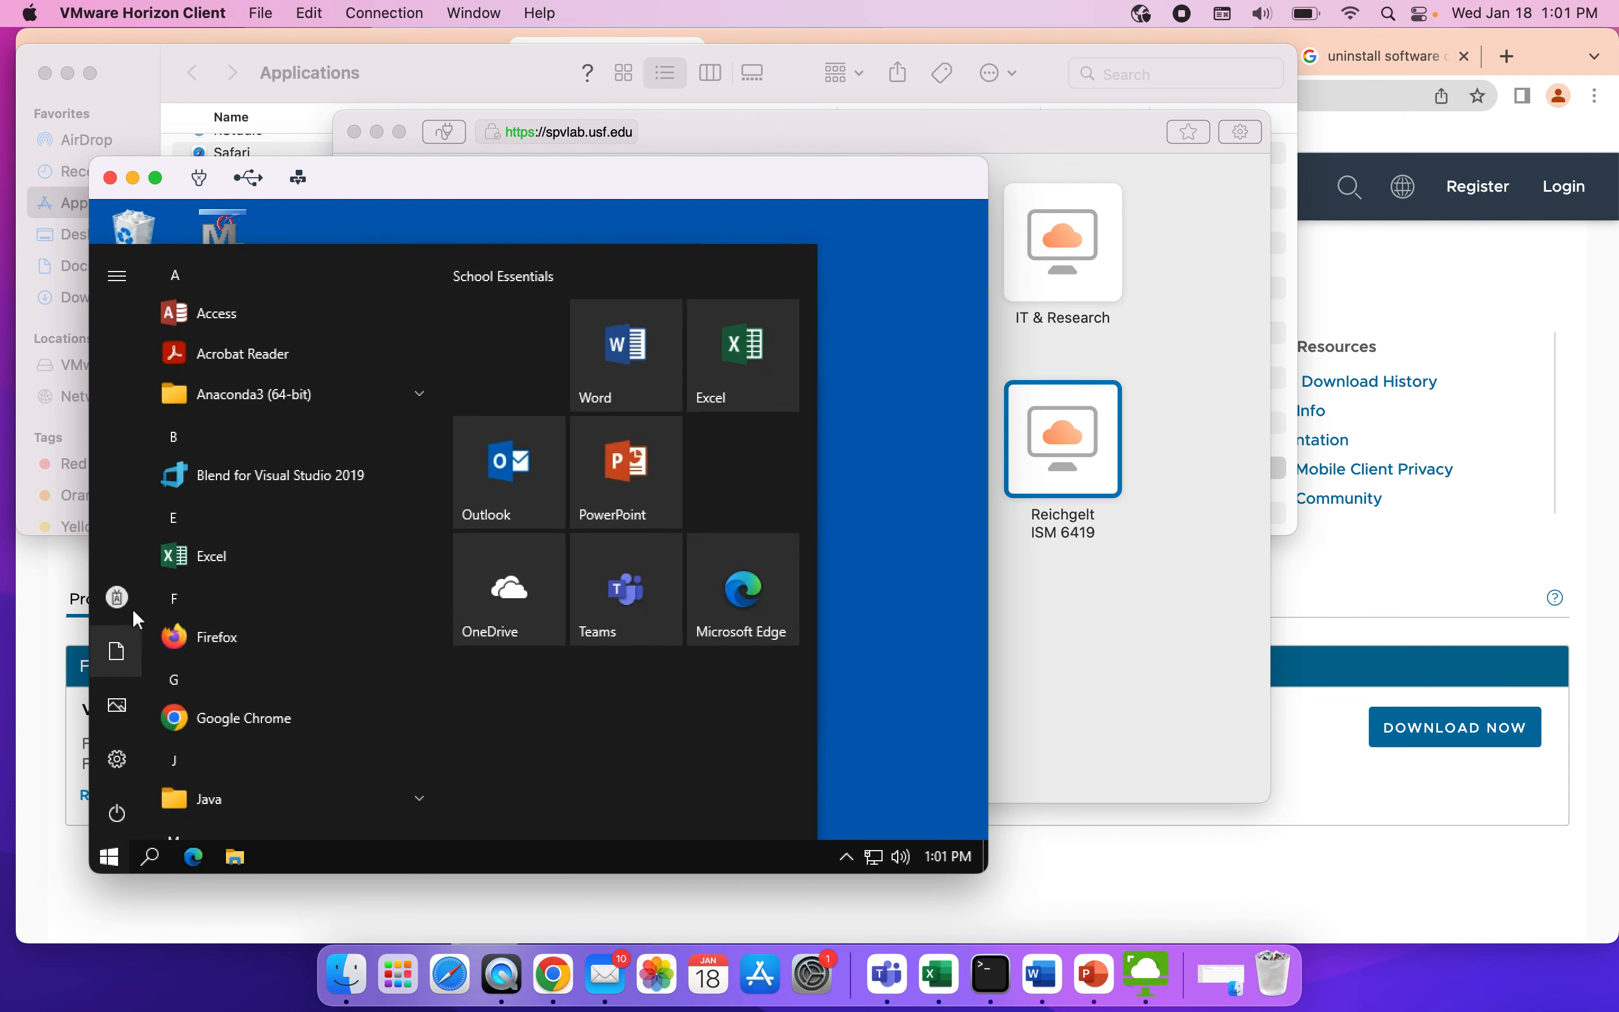
click(120, 595)
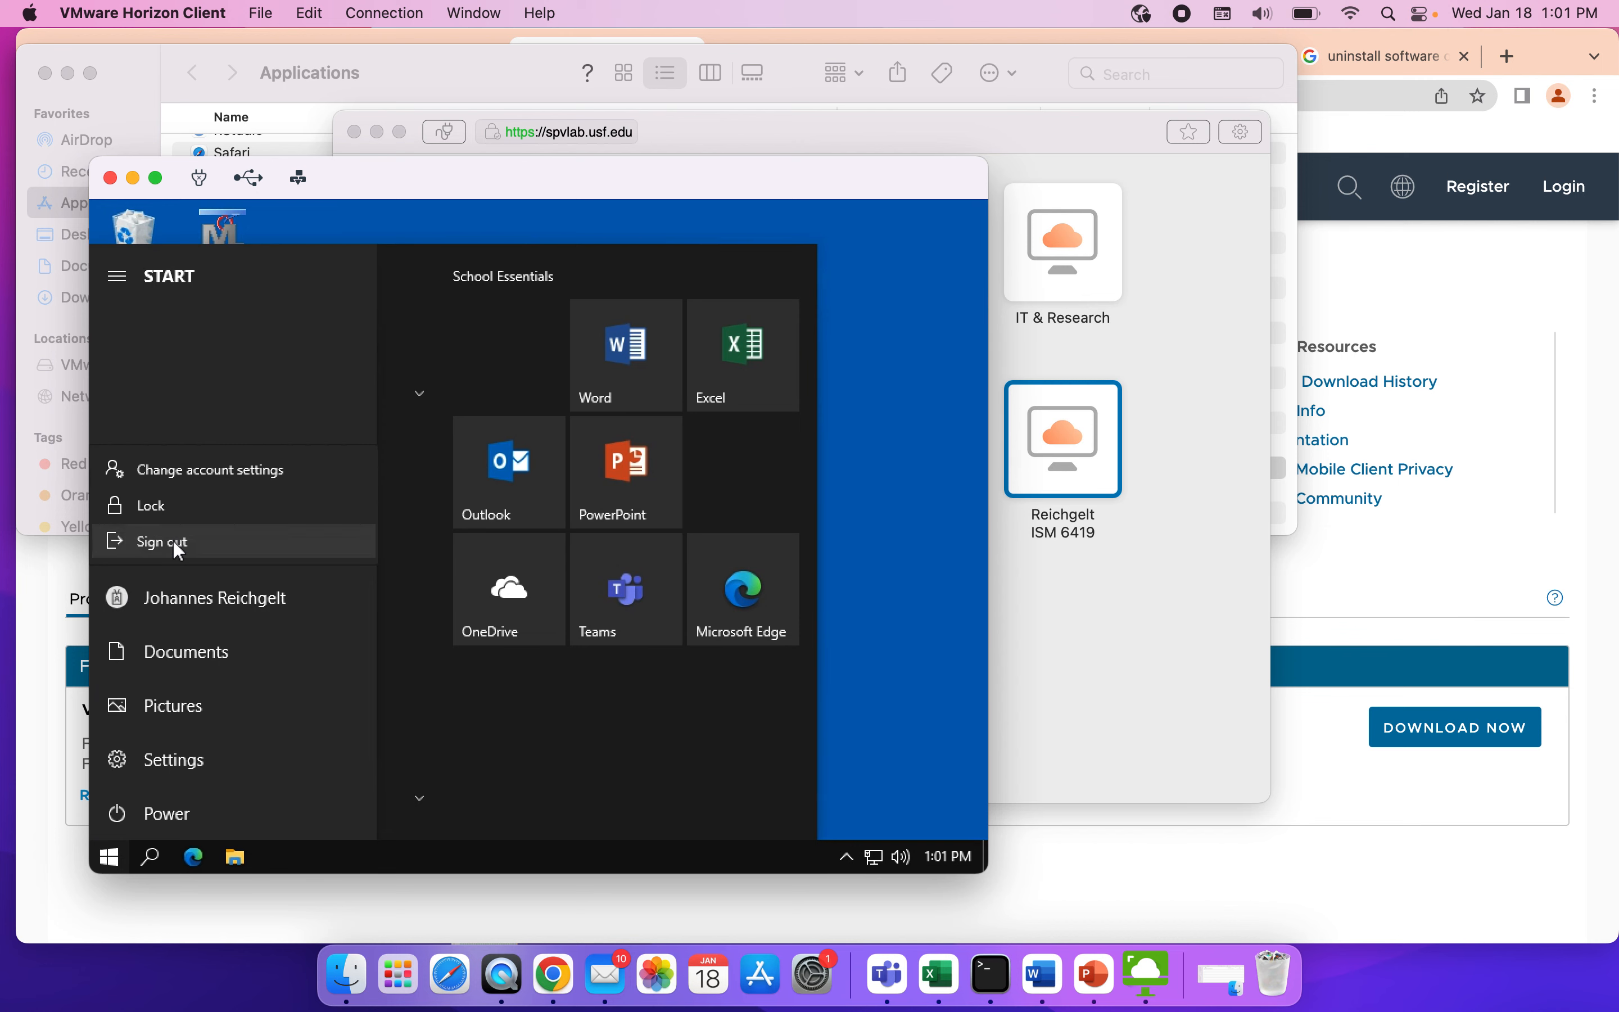
click(172, 538)
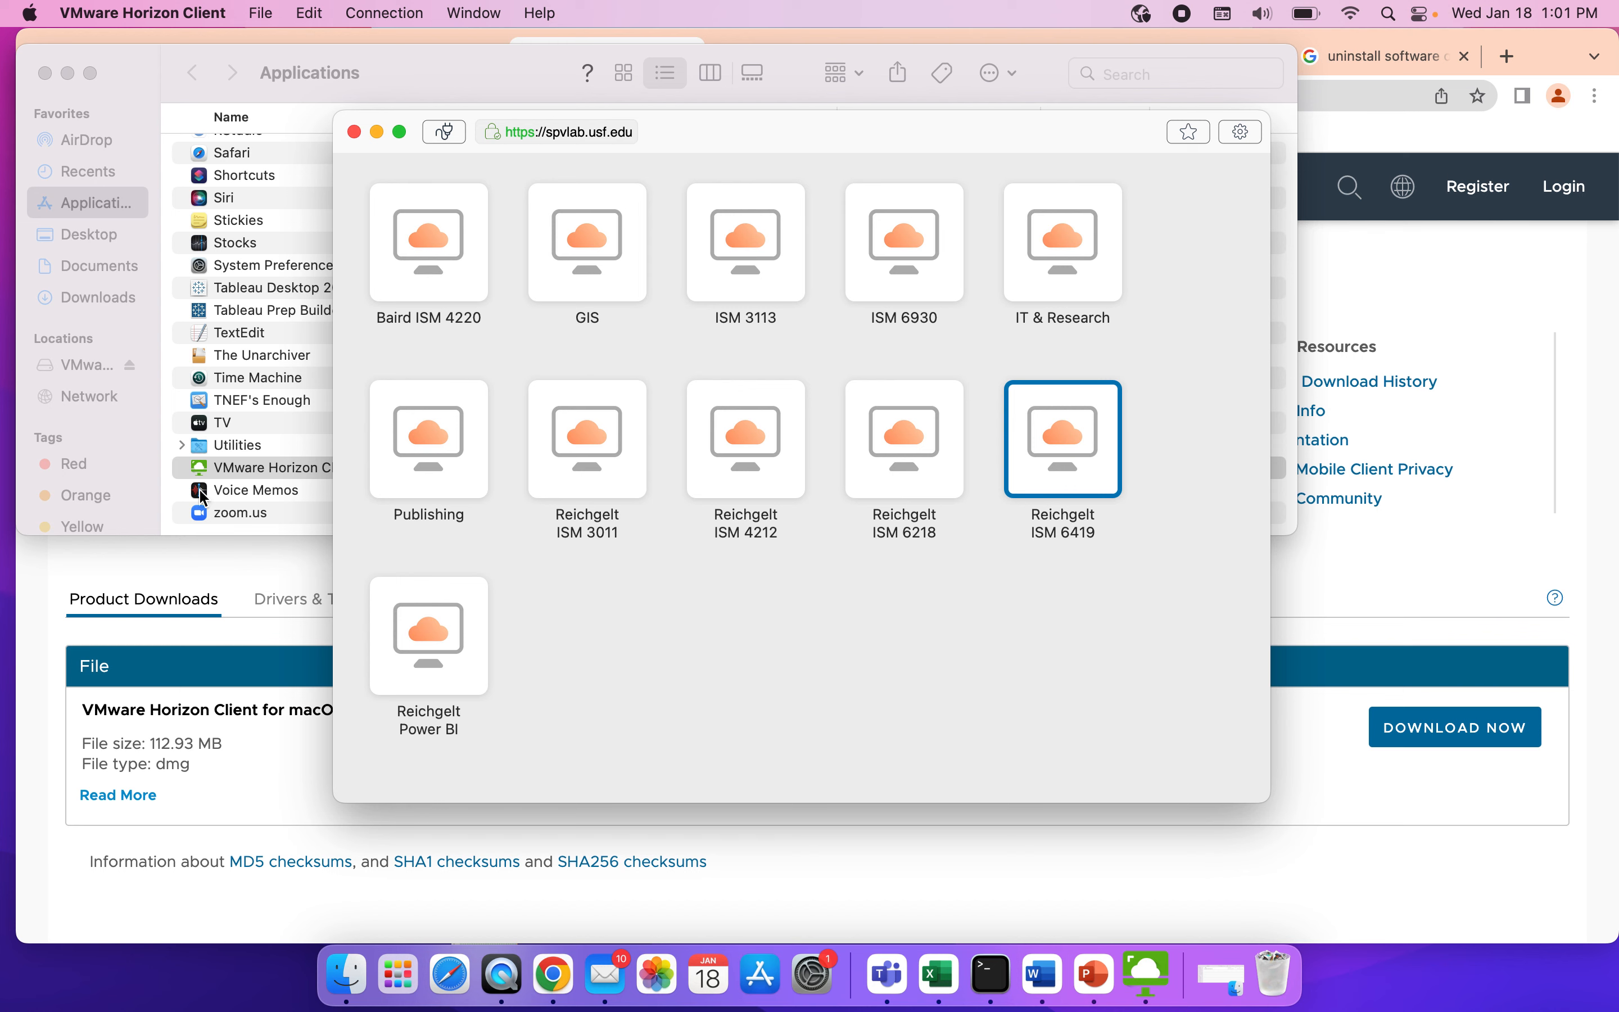
Close the VMware Horizon Client server window, the Applications folder window and the installer disk image window.
click(354, 132)
click(47, 73)
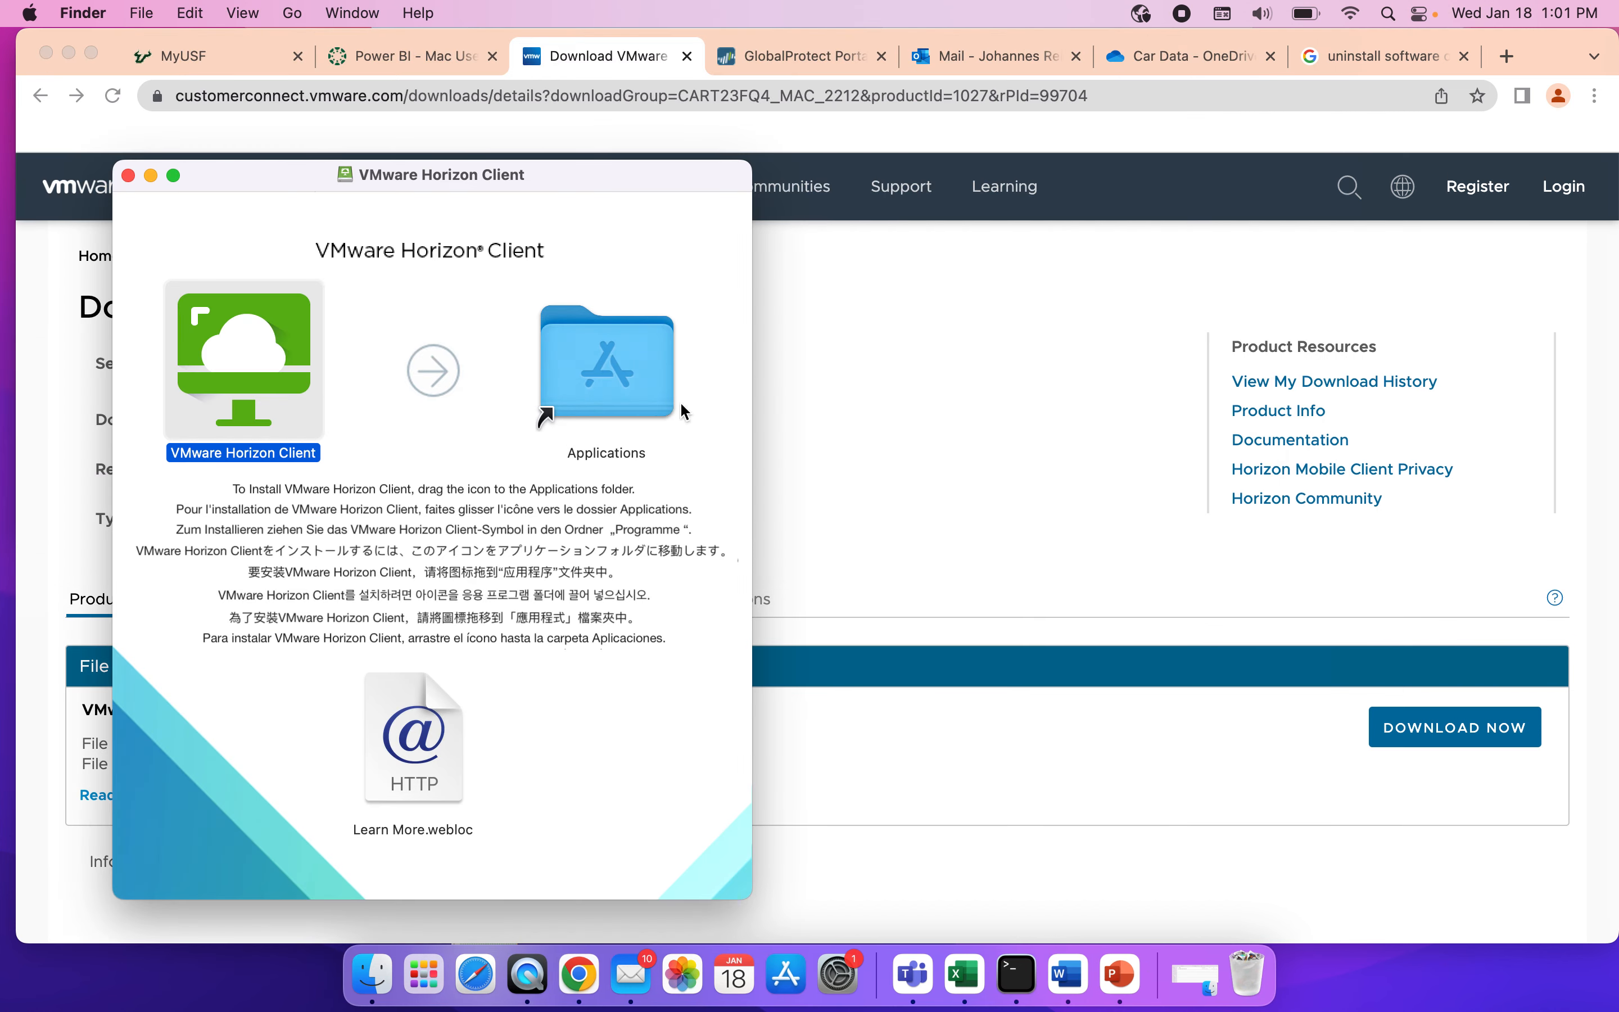
click(128, 176)
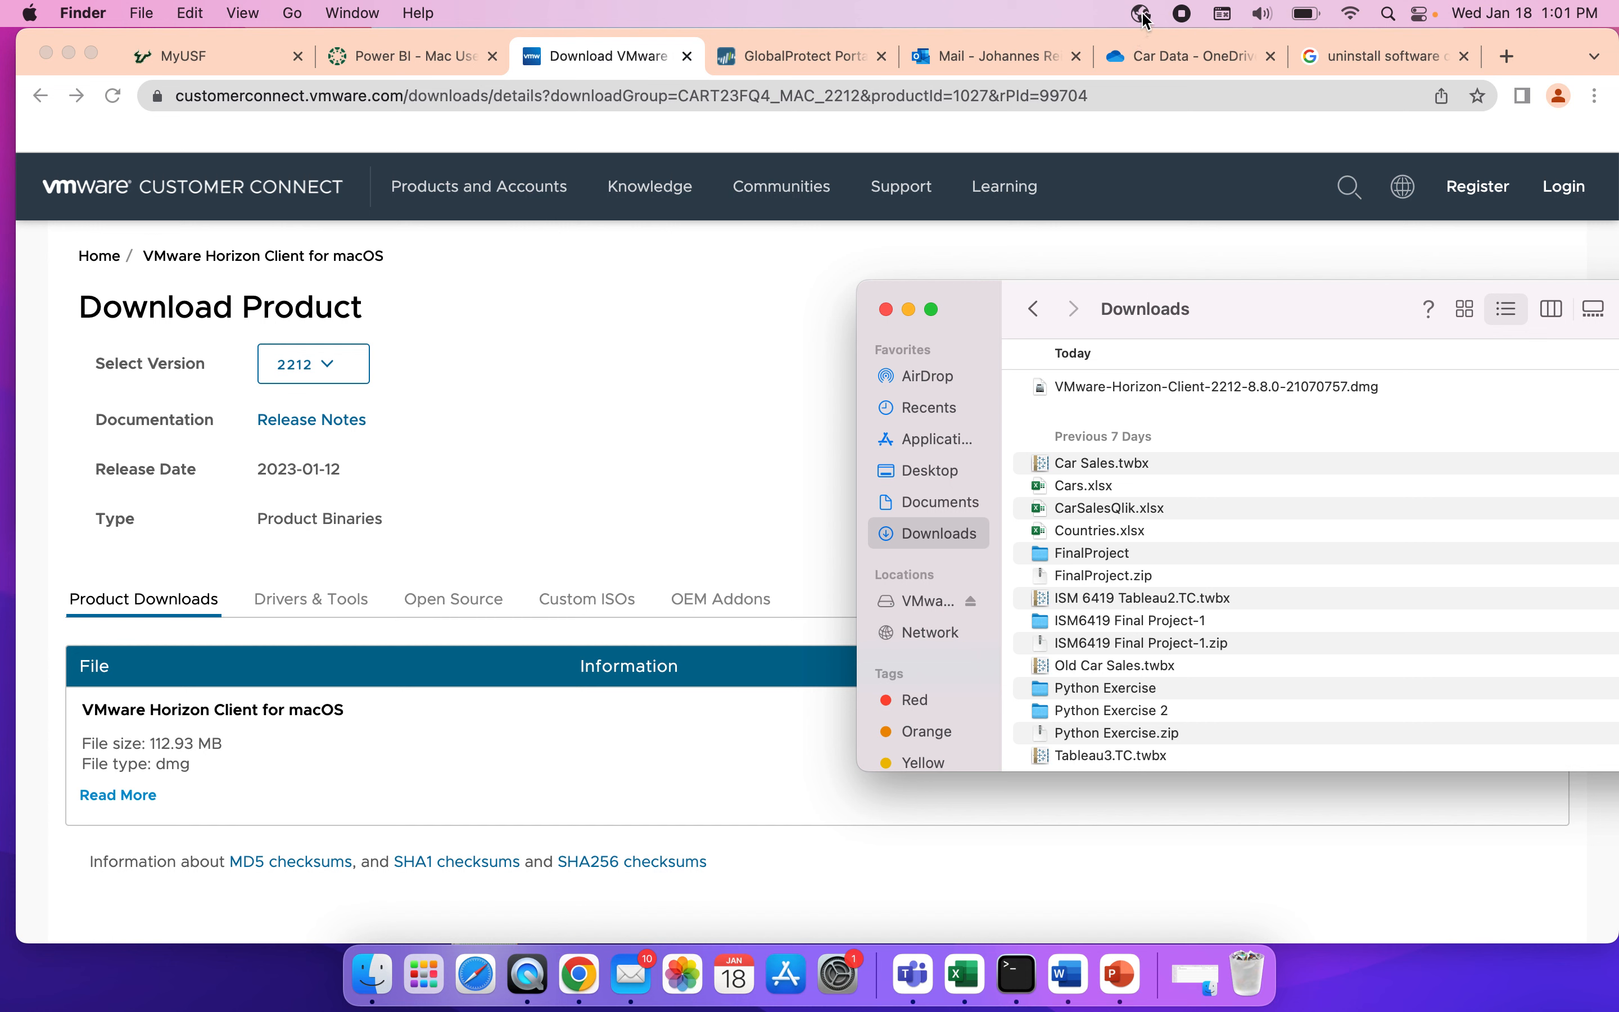
Disconnect the GlobalProtect VPN and connect it again.
mouse_move(1144, 19)
click(1145, 15)
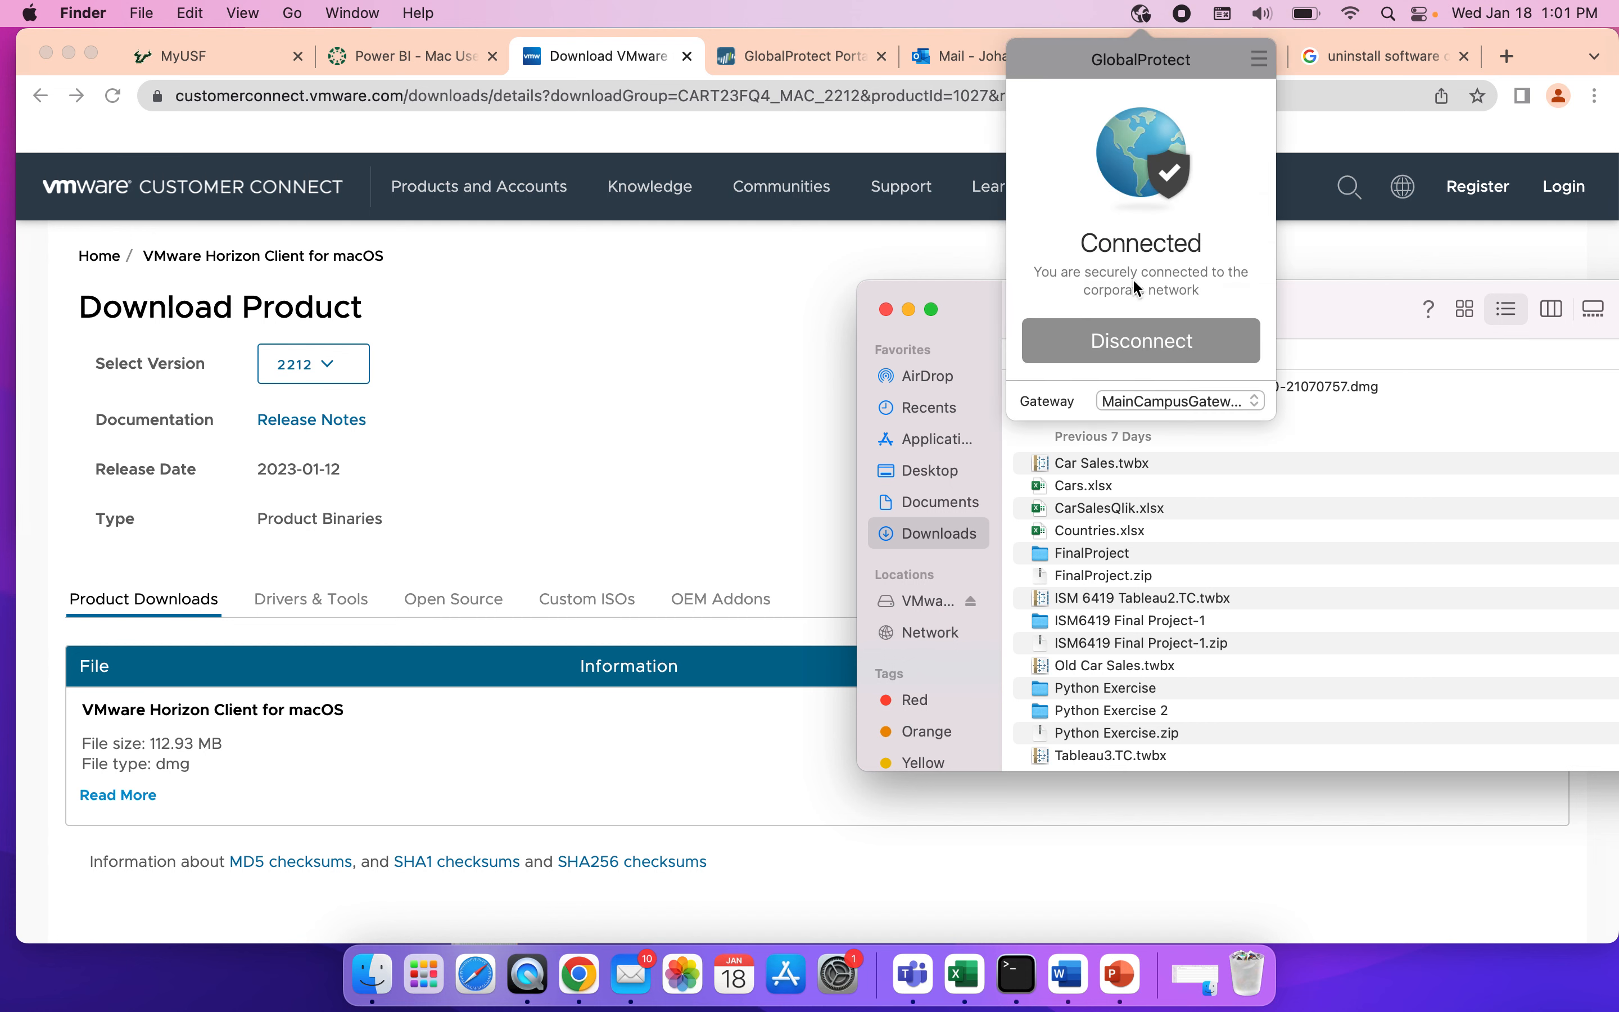
click(1154, 348)
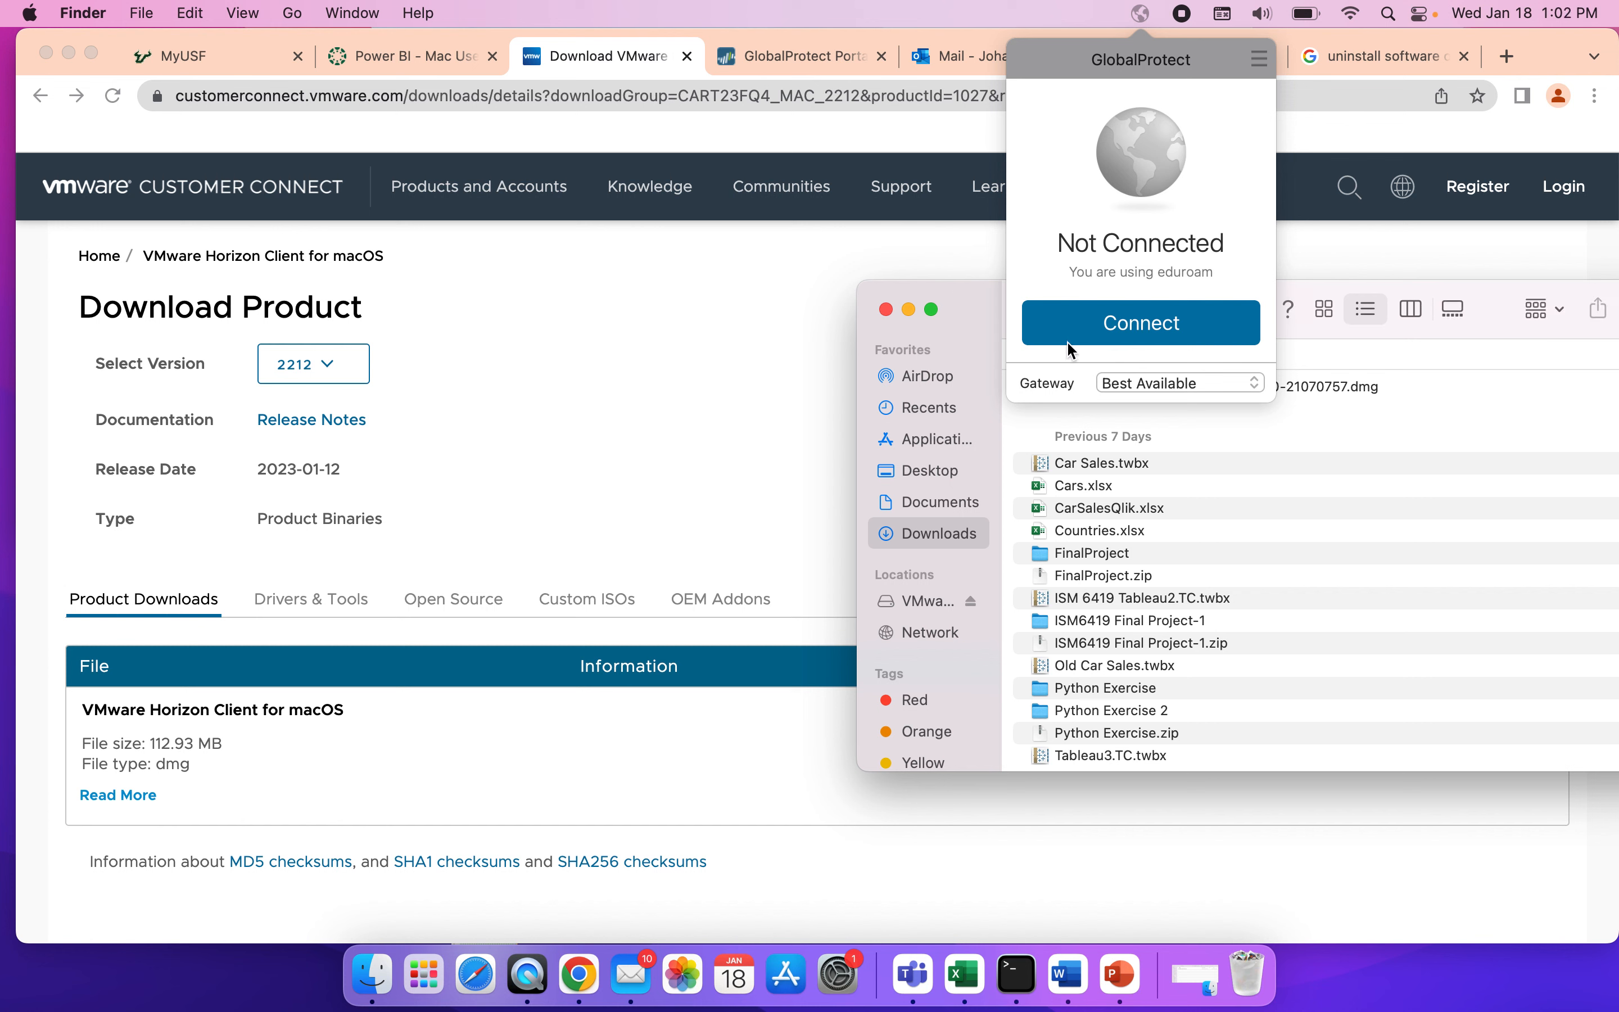
click(1143, 324)
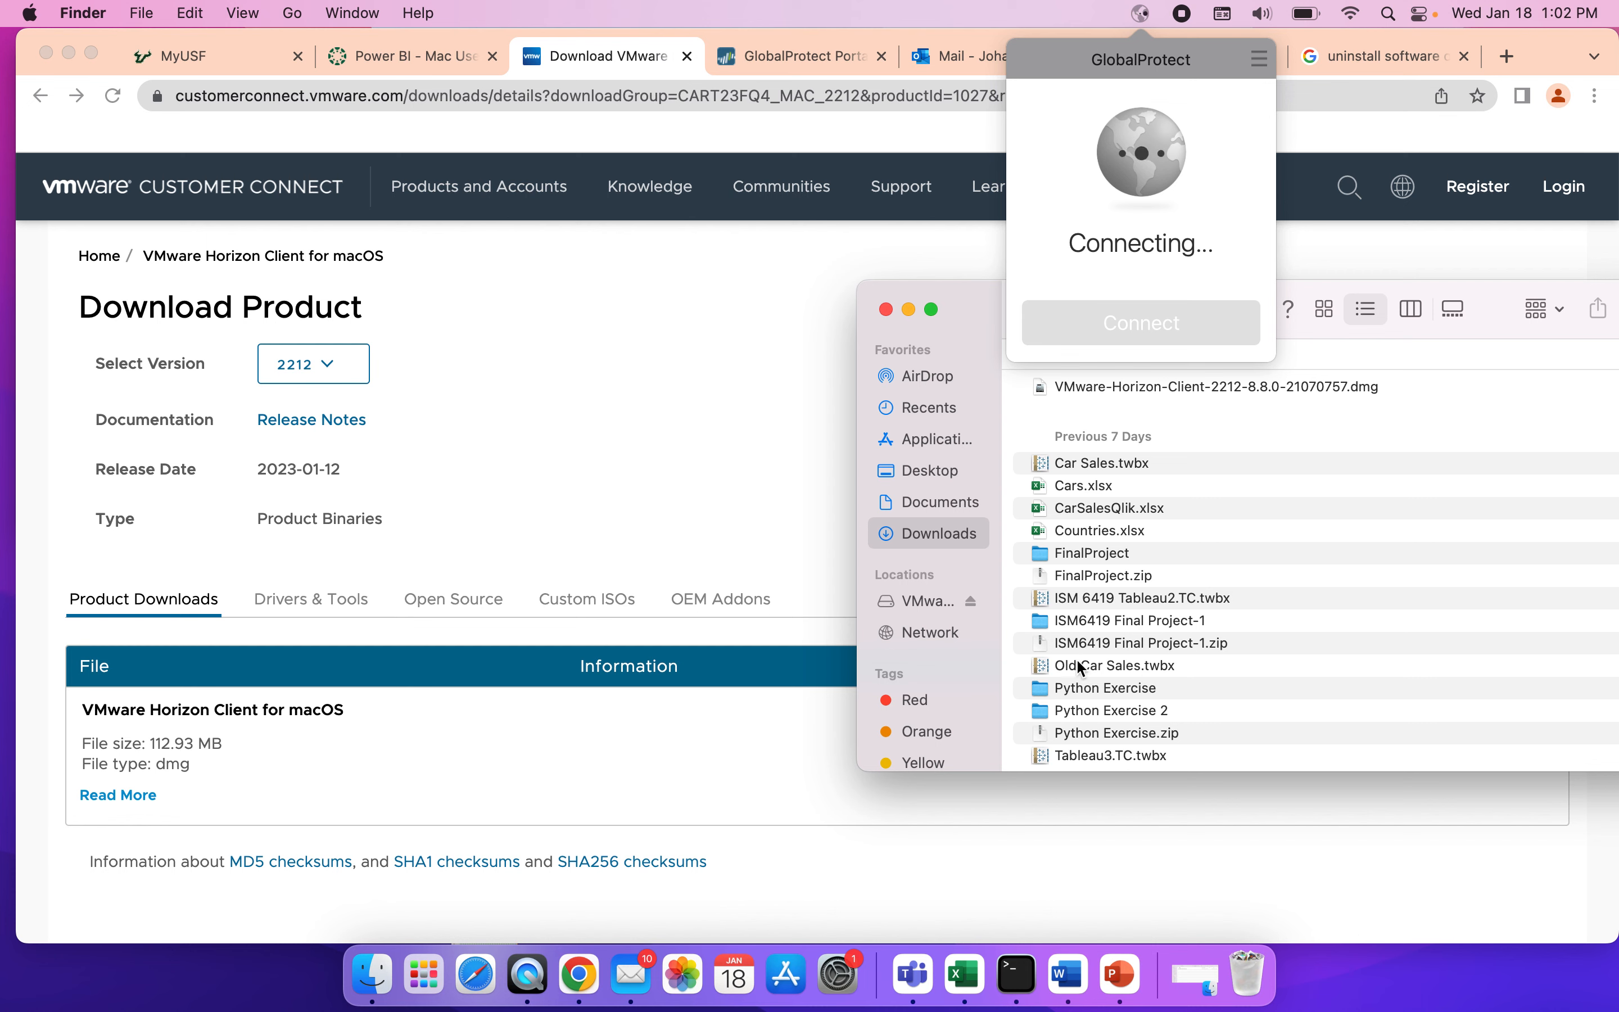
Launch VMware Horizon Client from the Applications folder, and move aside and cancel the login for the spvlabcs.forest.usf.edu server.
click(292, 13)
click(371, 387)
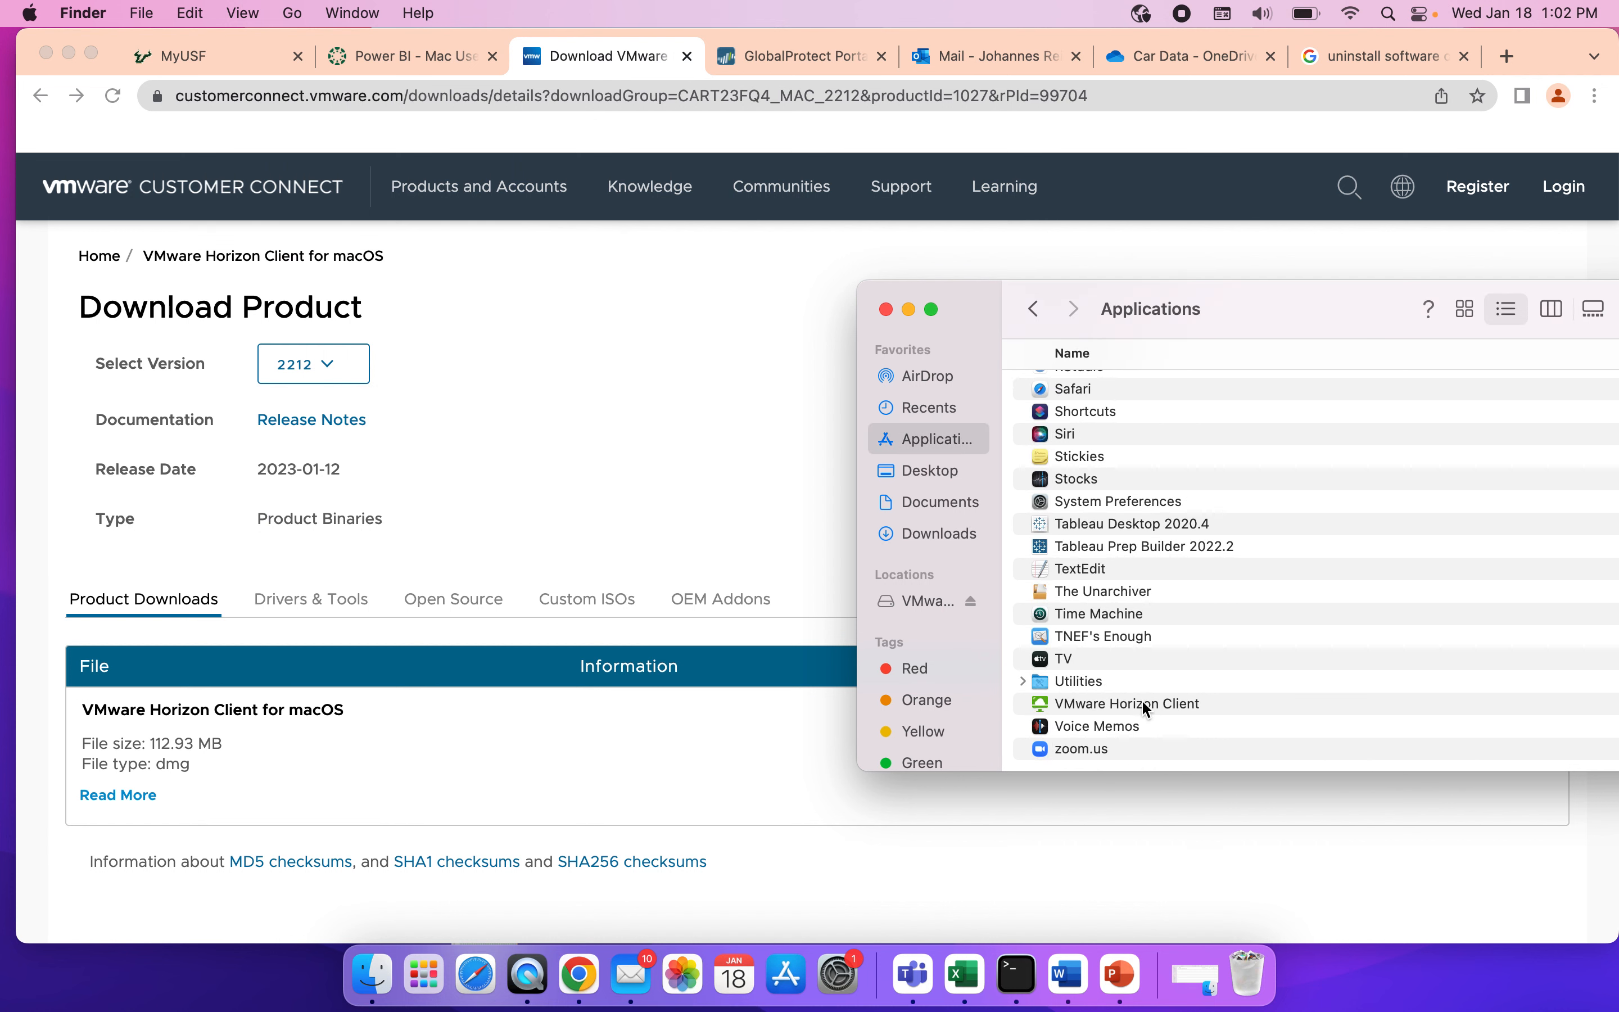
double_click(1137, 700)
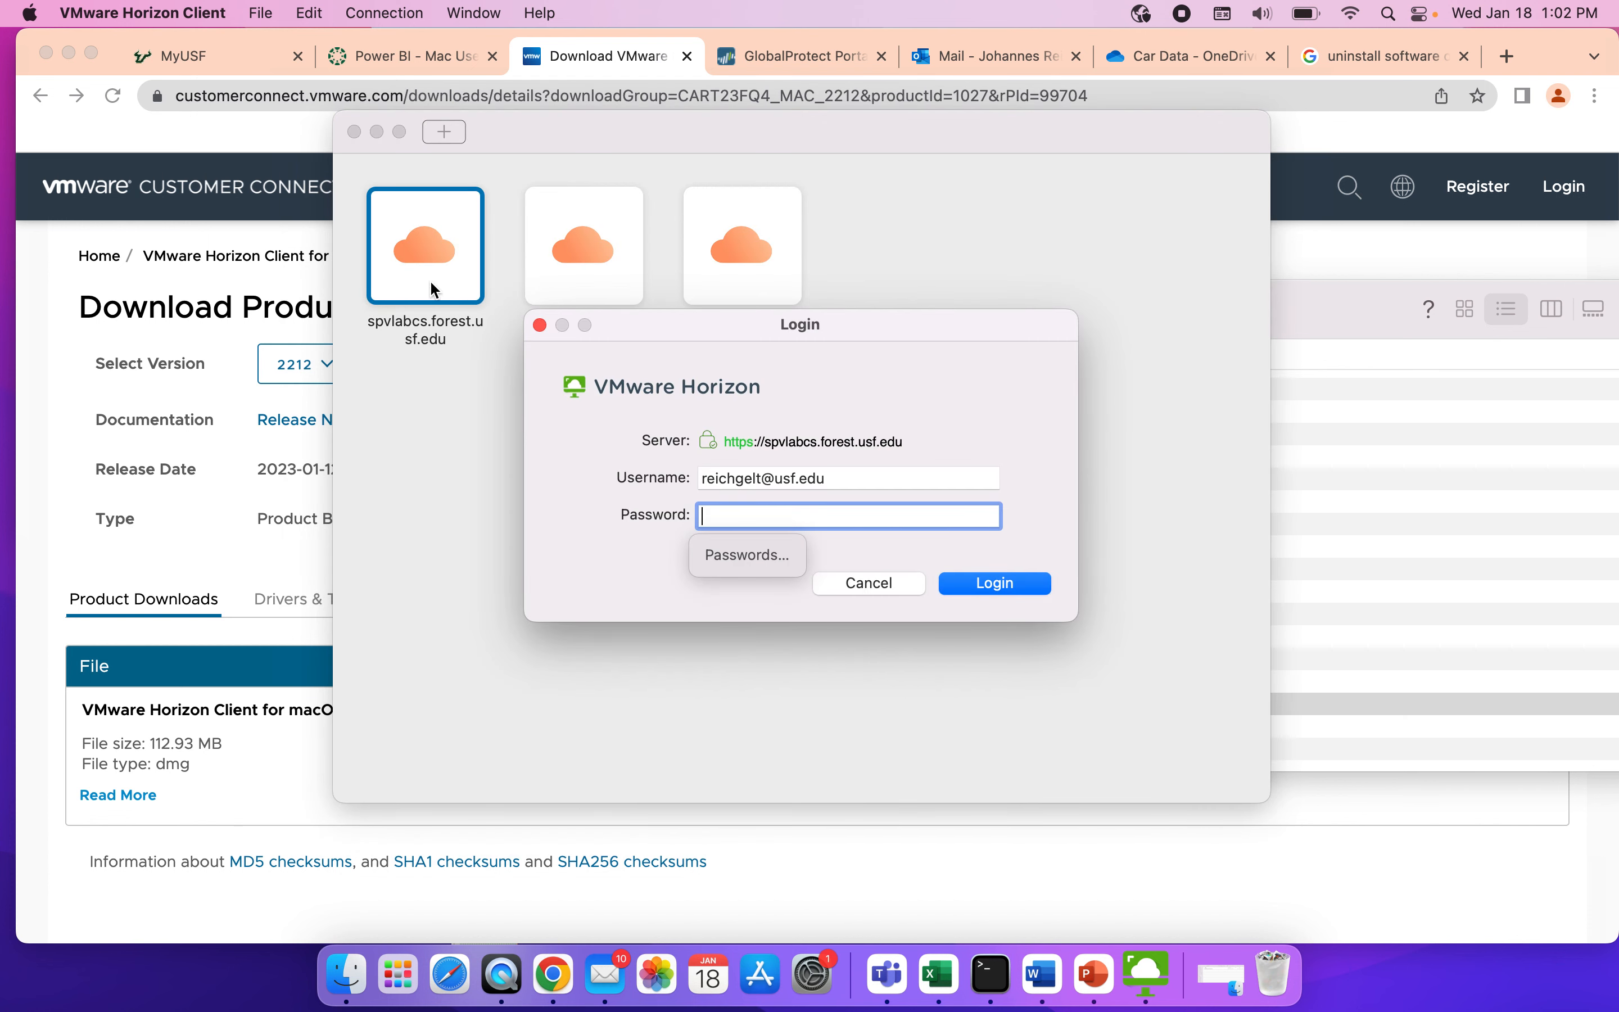
drag(719, 329, 617, 429)
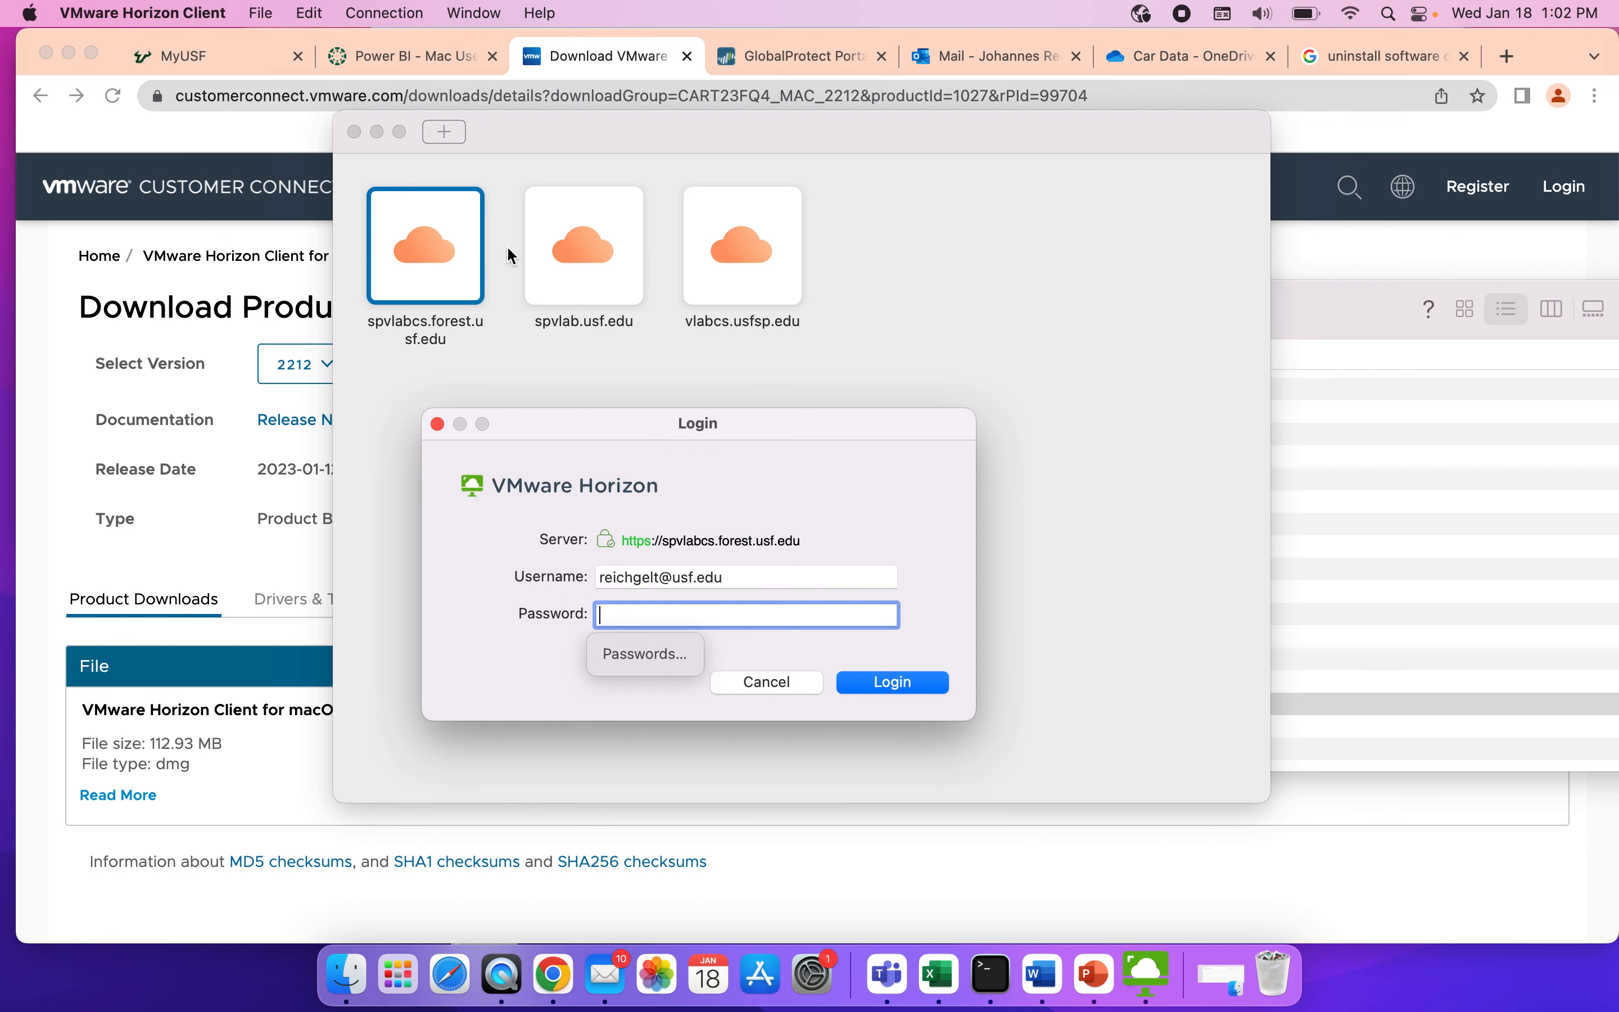
click(773, 682)
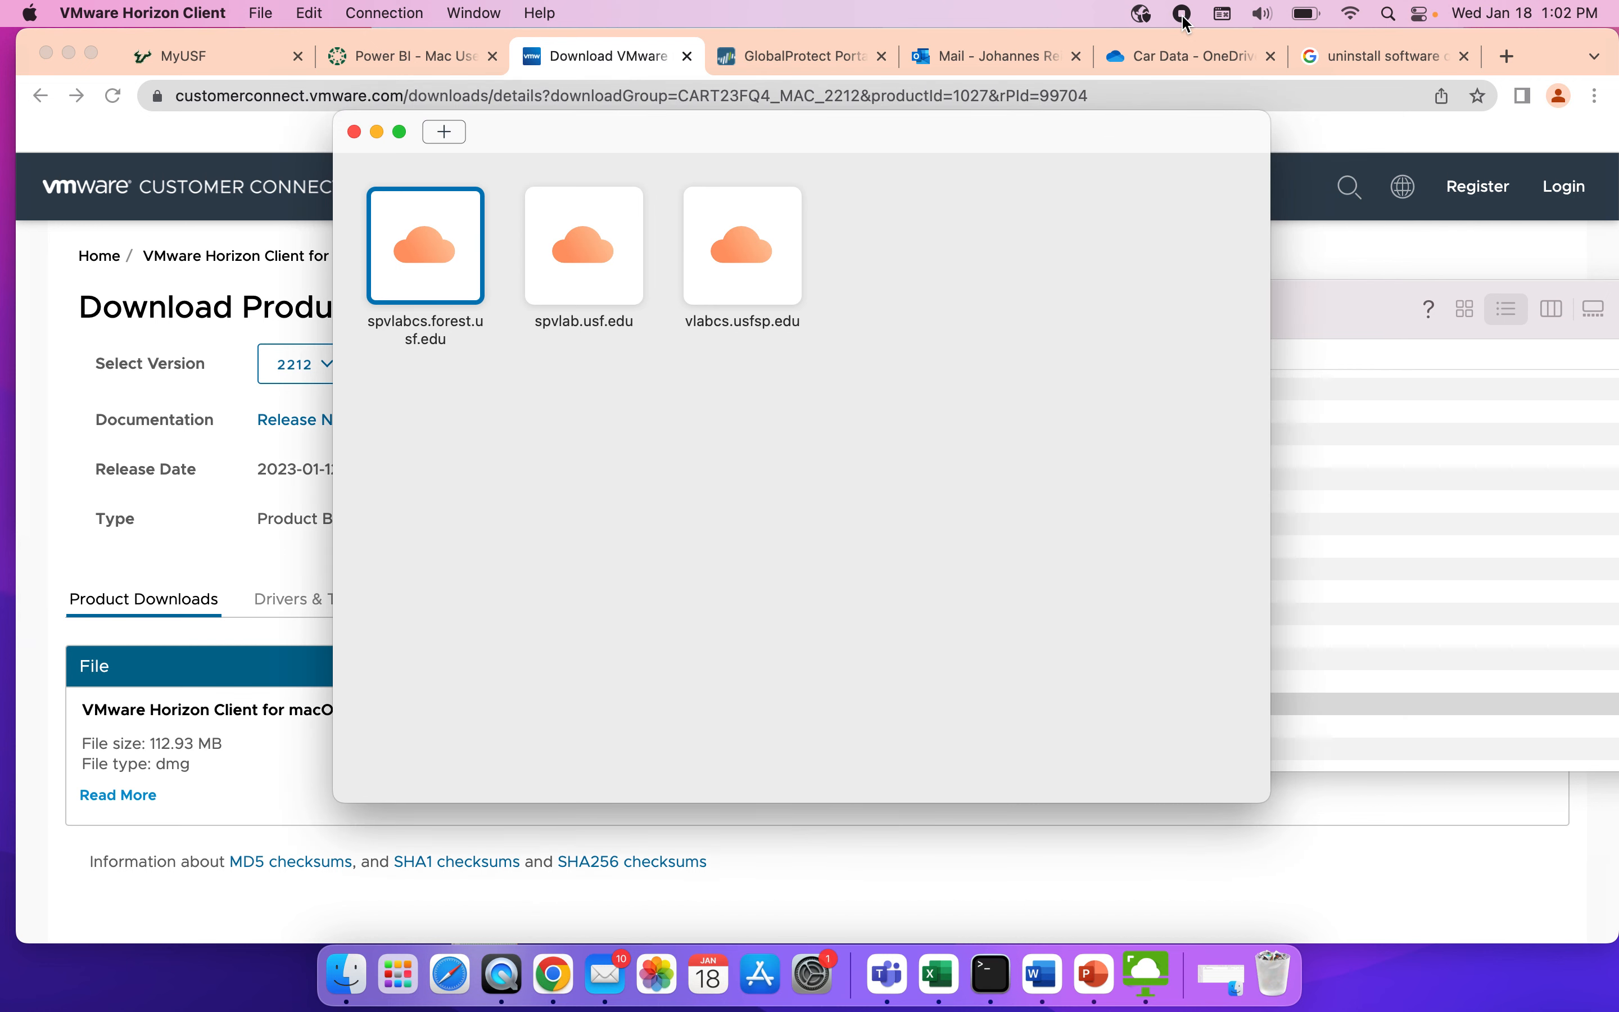
Disconnect the GlobalProtect VPN from the corporate network.
click(1141, 14)
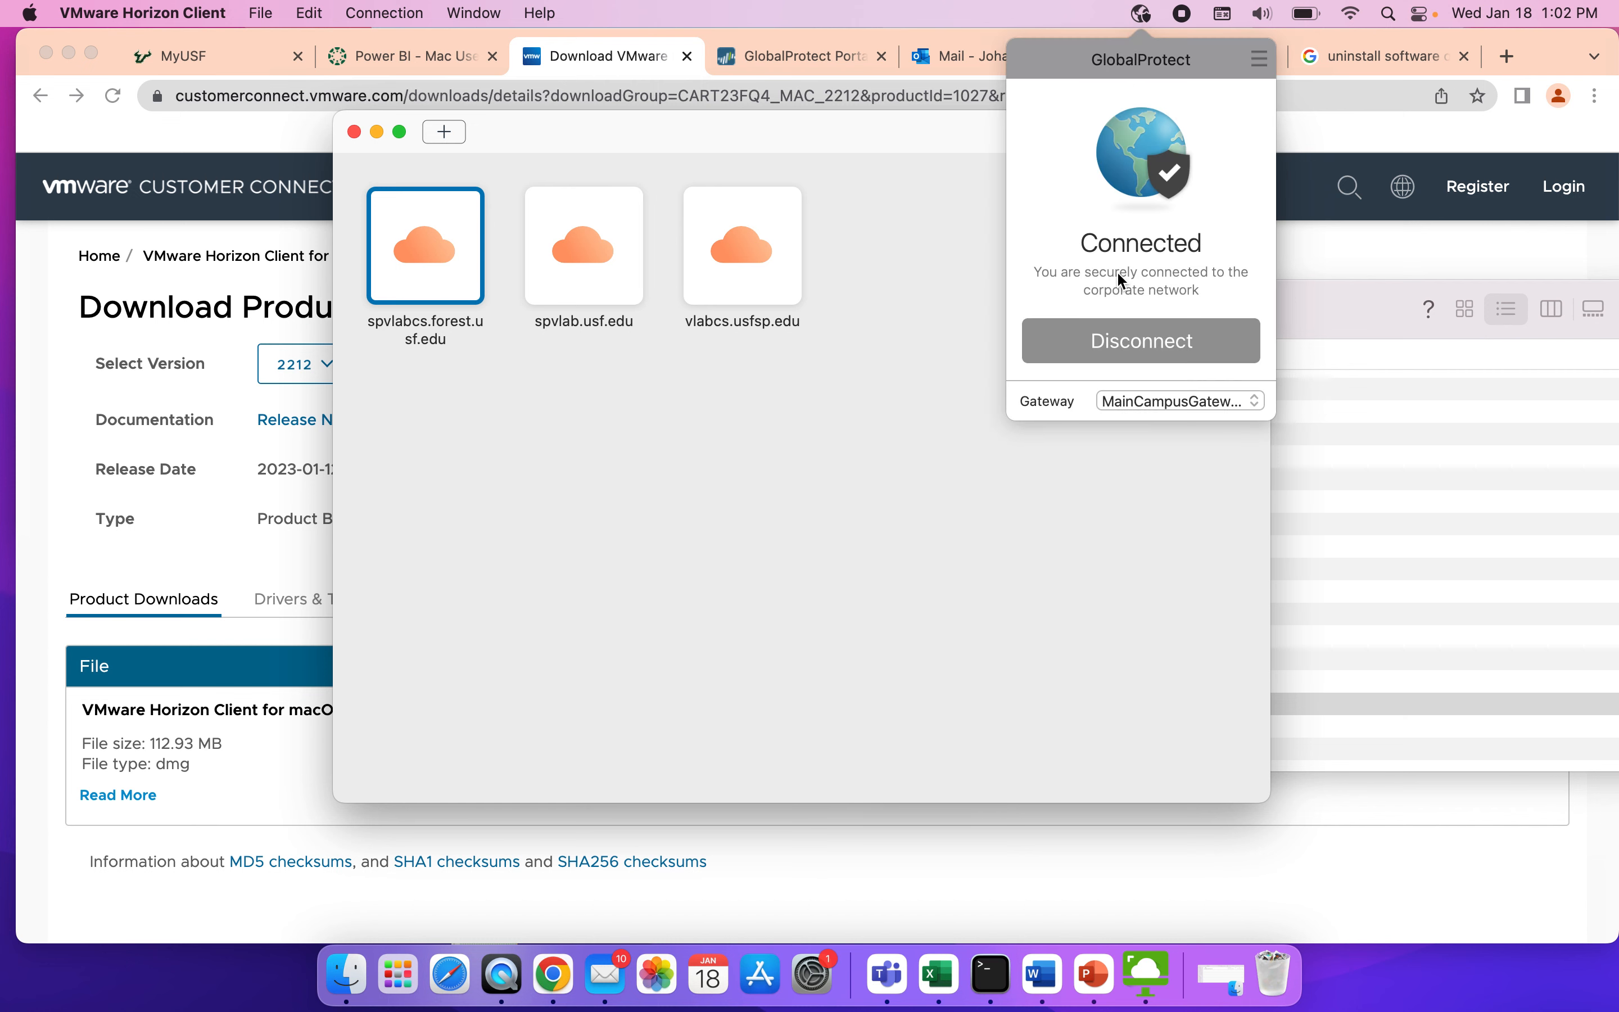
click(1139, 341)
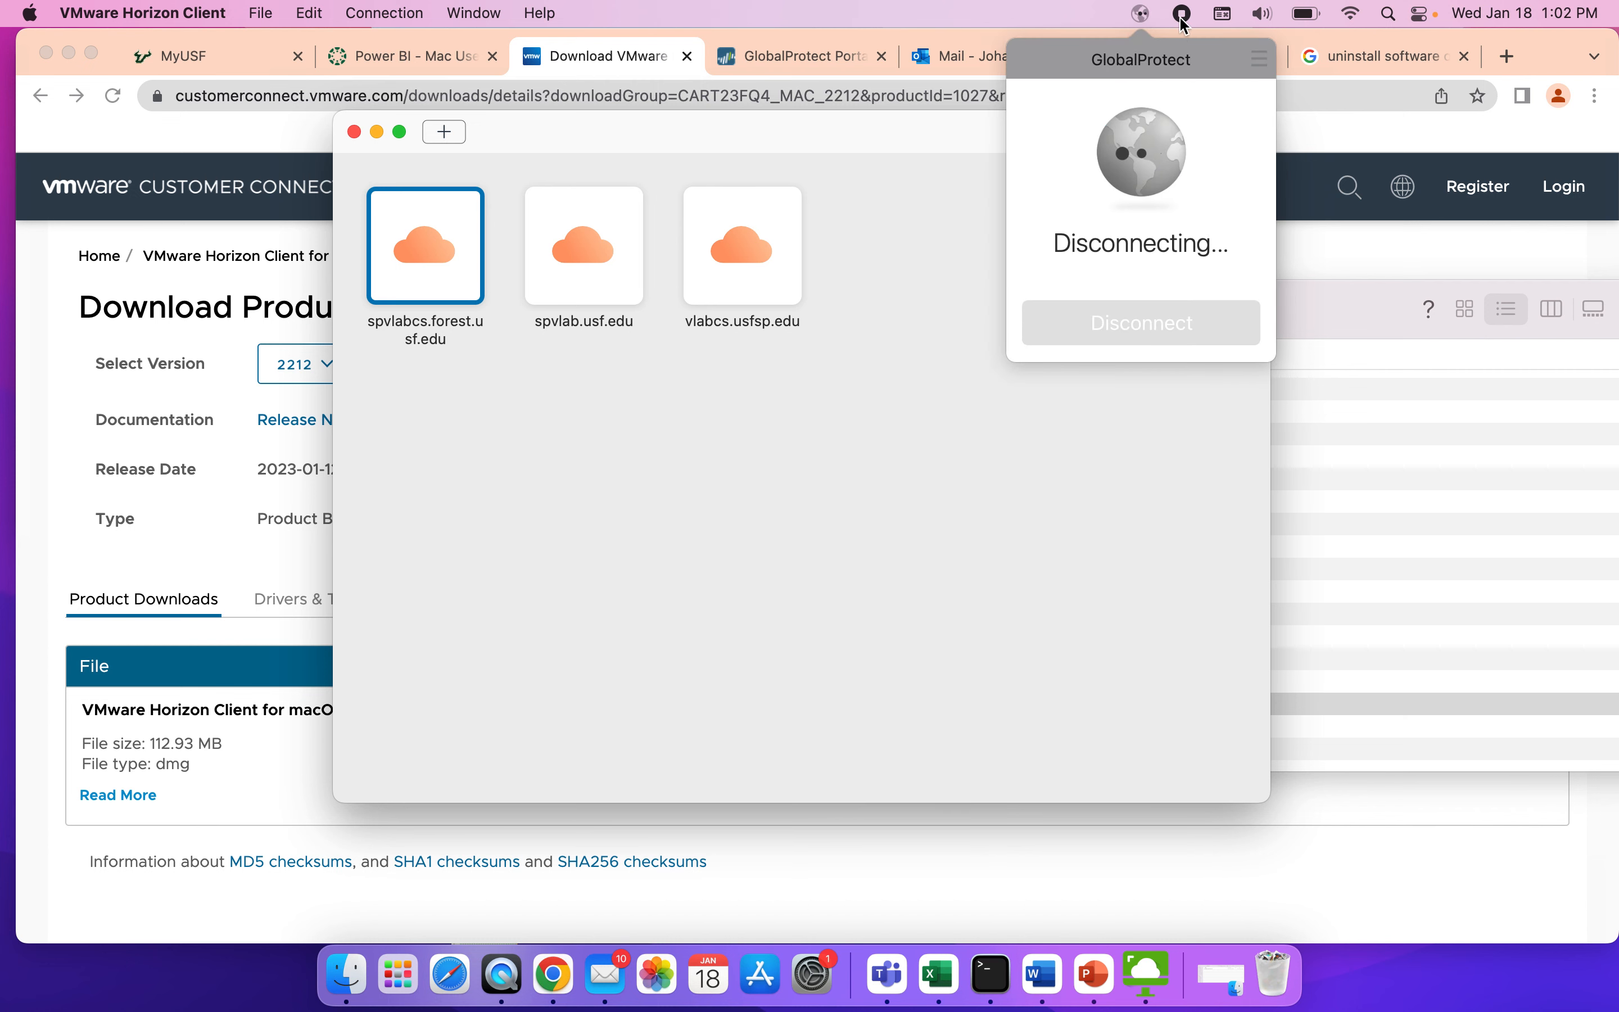